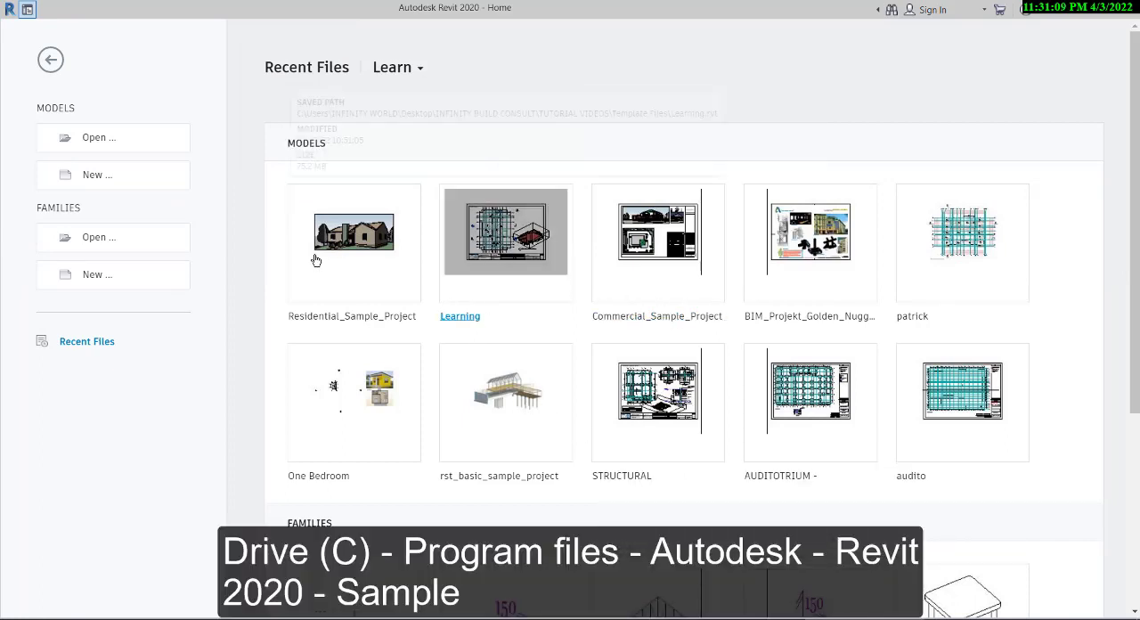
- Start opening an existing model and browse up from the Samples folder to This PC
left_click(96, 142)
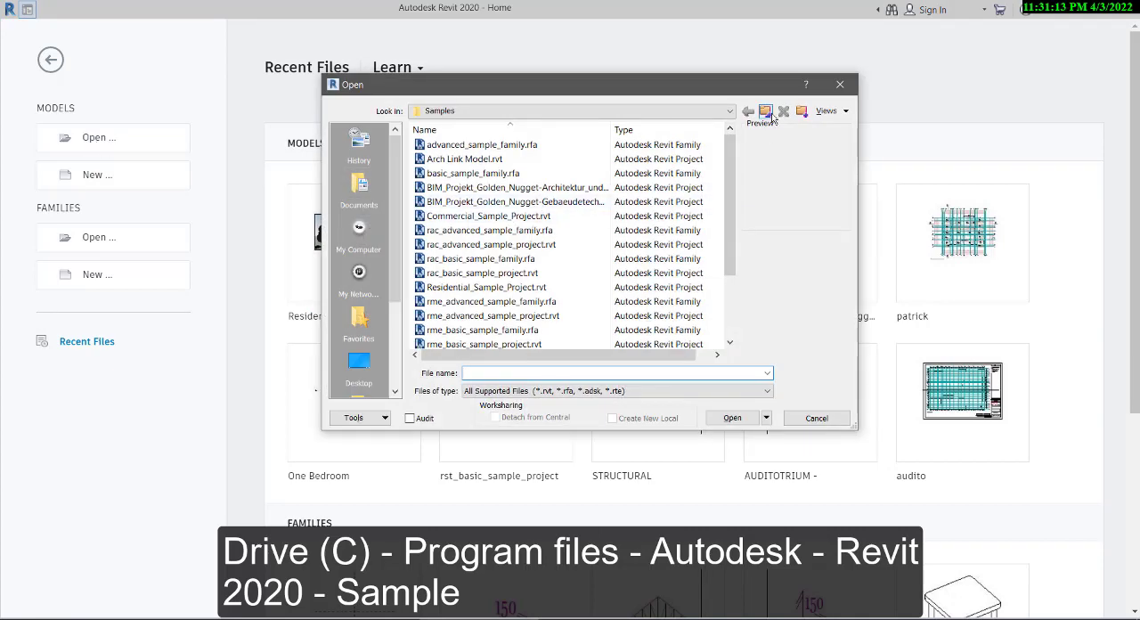
left_click(767, 114)
left_click(767, 114)
left_click(768, 114)
left_click(768, 114)
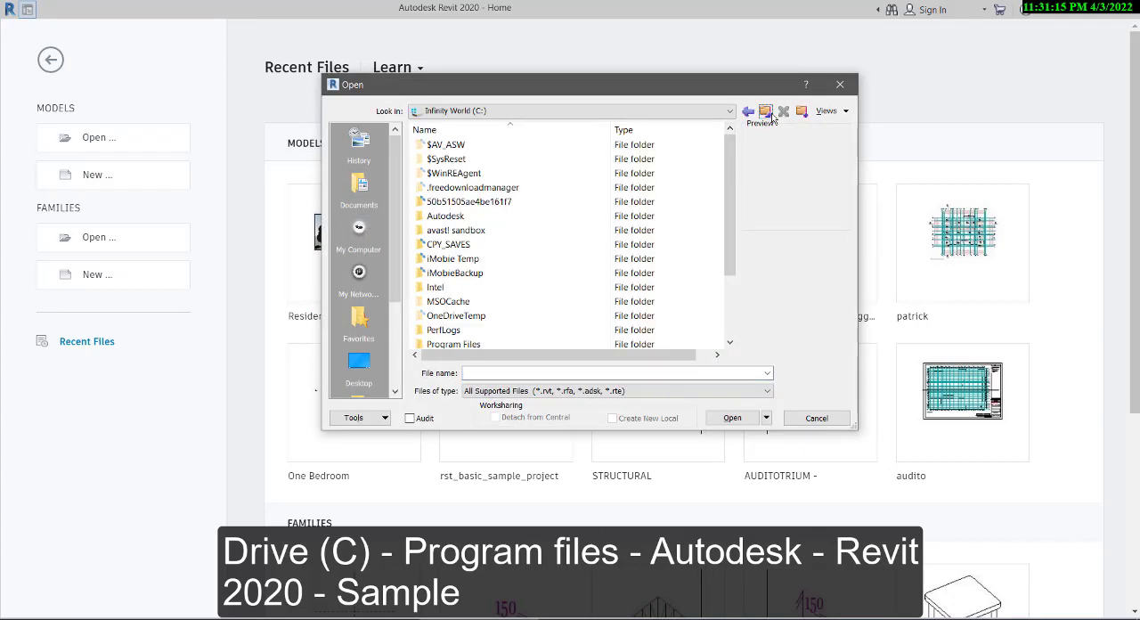
left_click(768, 114)
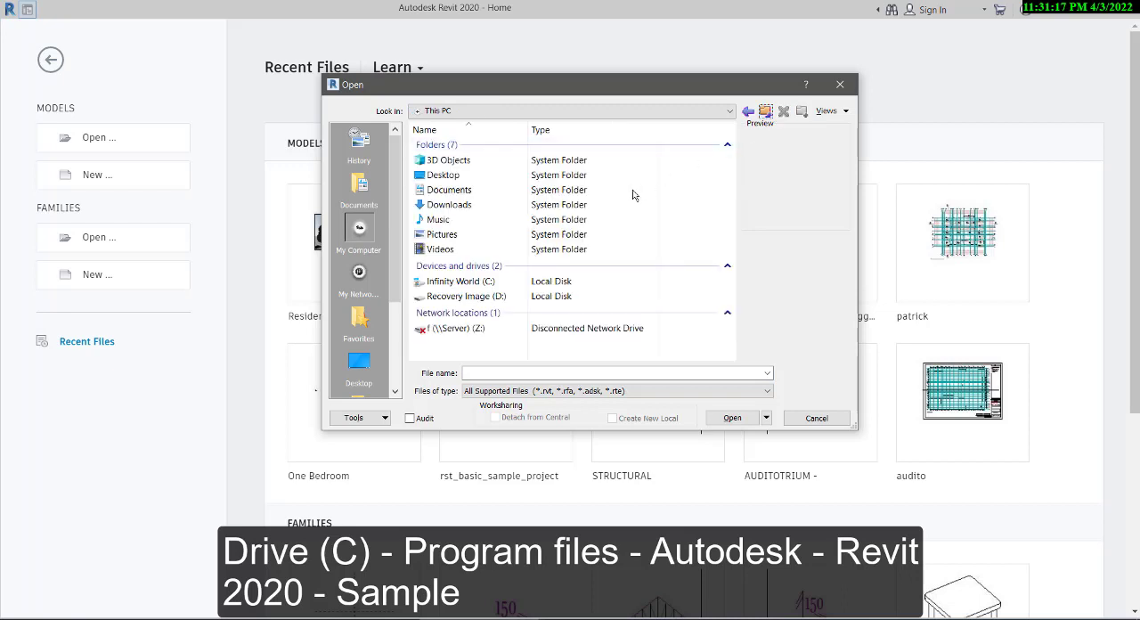
- Browse to the Autodesk folder inside Program Files on drive C
double_click(501, 281)
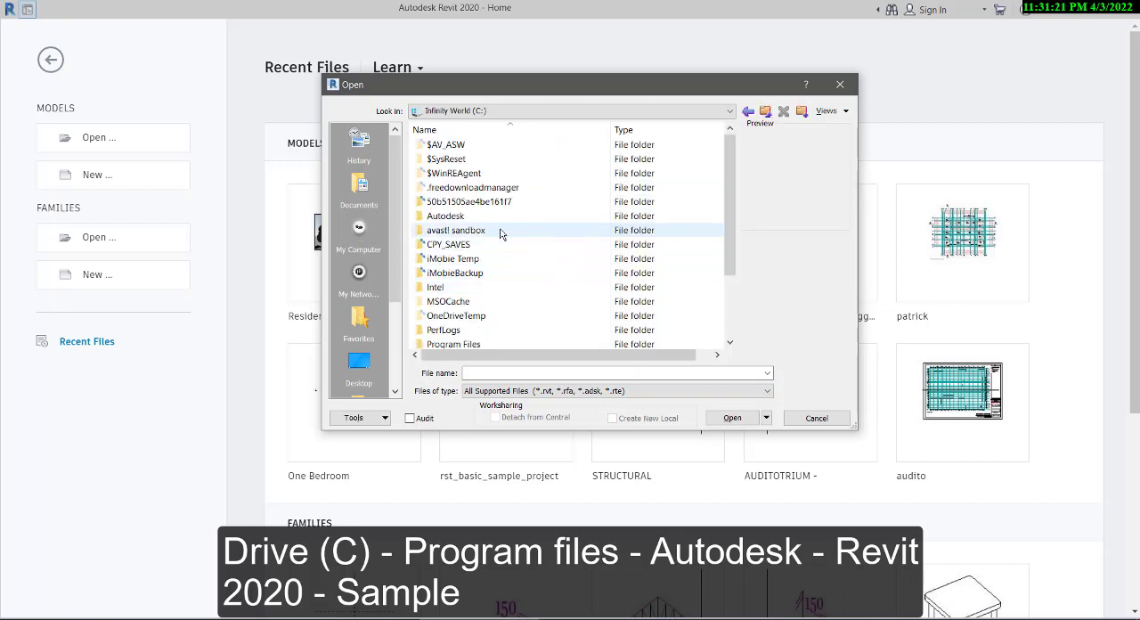
scroll(499, 233, "down", 2)
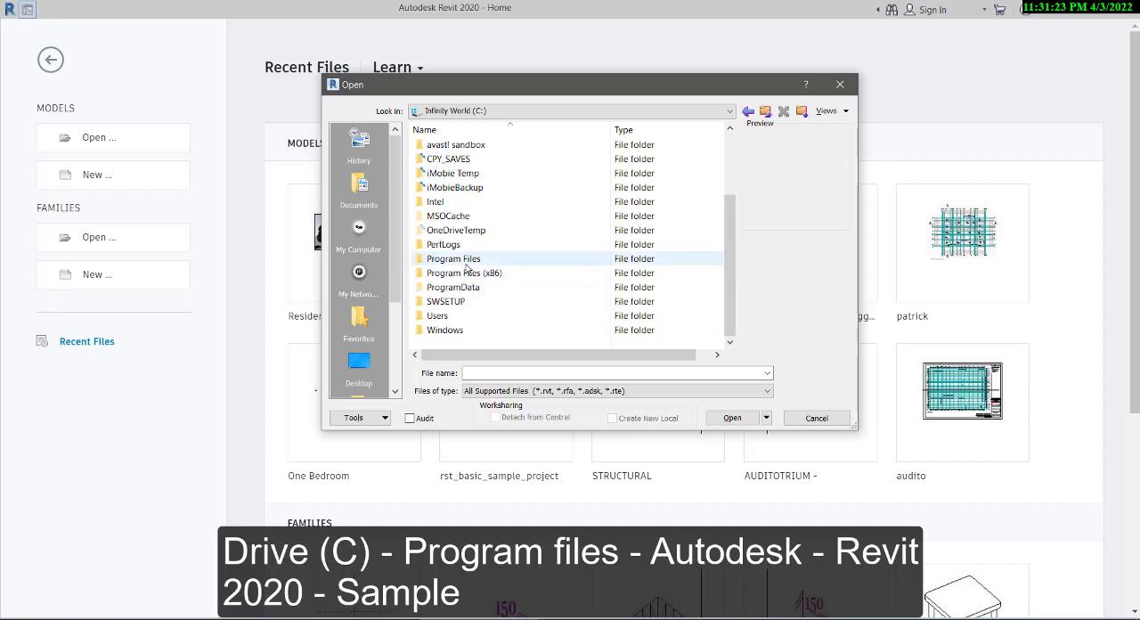
double_click(462, 260)
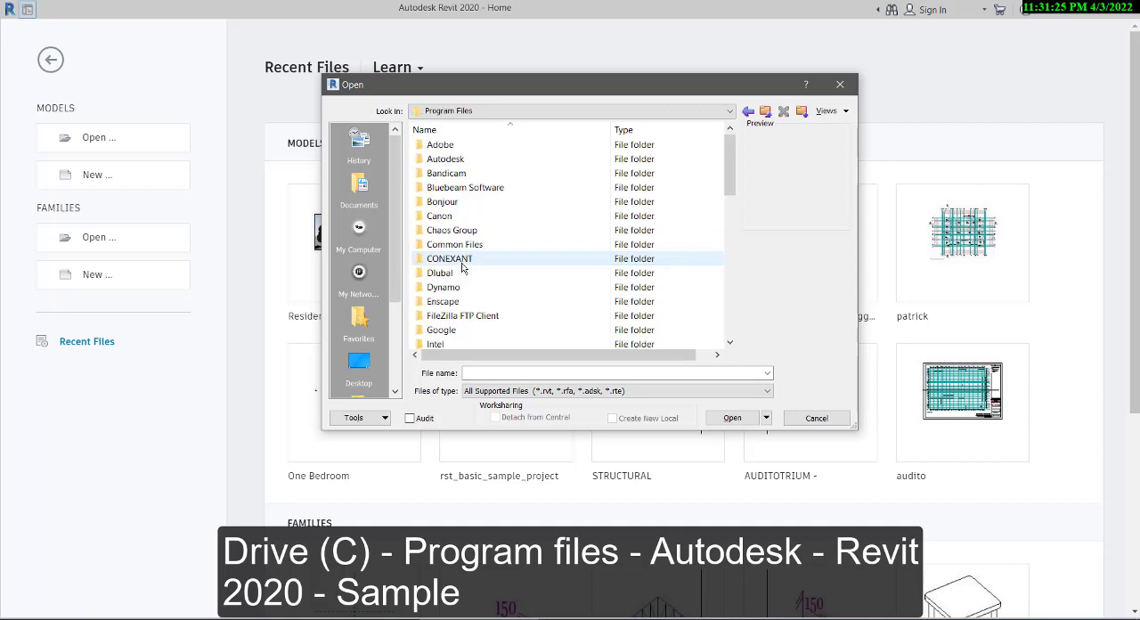
scroll(462, 267, "down", 2)
scroll(462, 267, "up", 1)
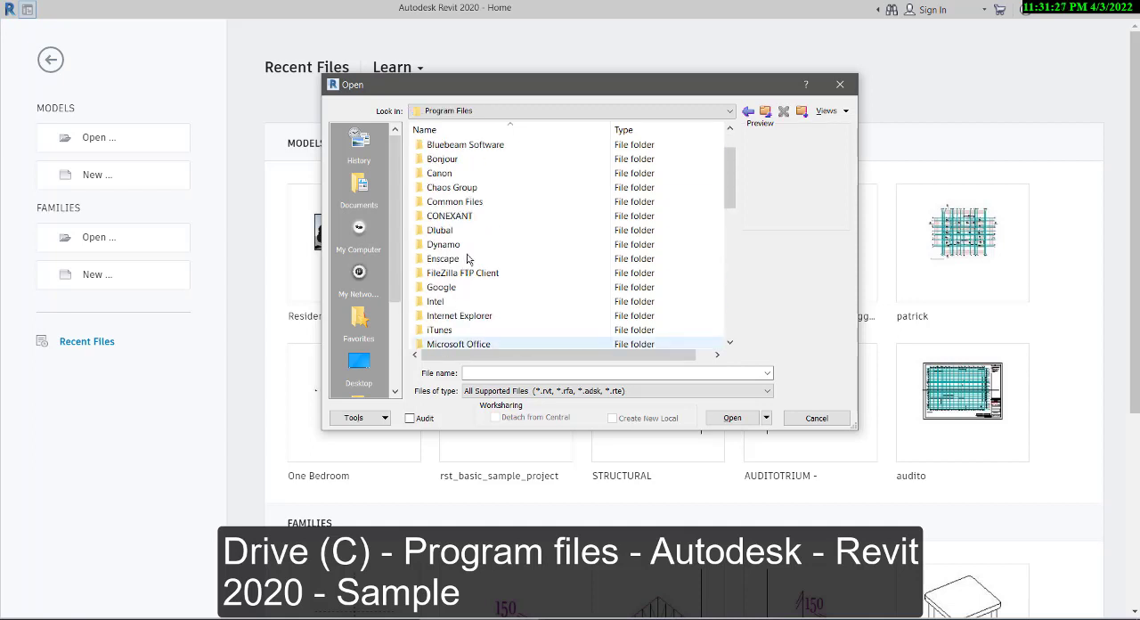
scroll(468, 259, "up", 1)
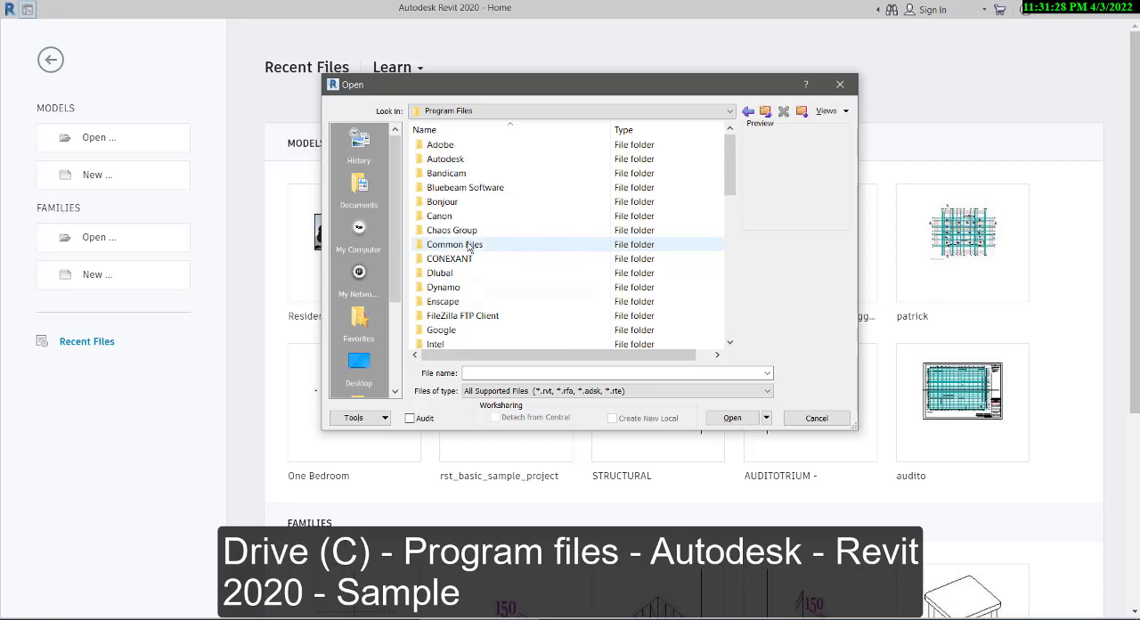
double_click(445, 158)
- Browse into the Revit 2020 folder and open its Samples folder
scroll(472, 205, "down", 4)
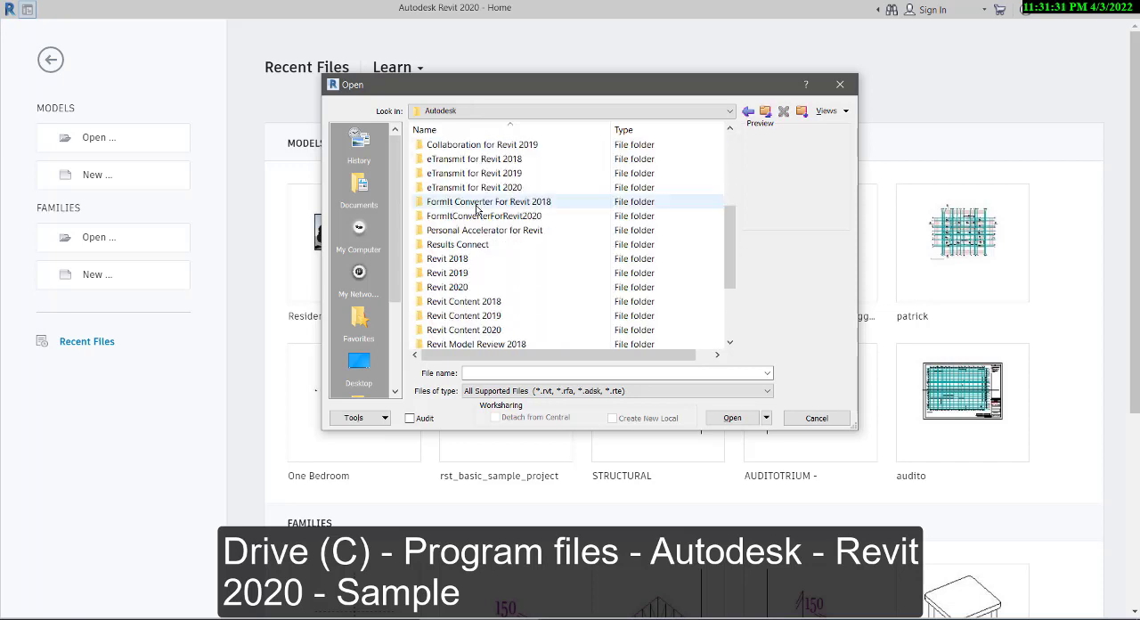
double_click(472, 289)
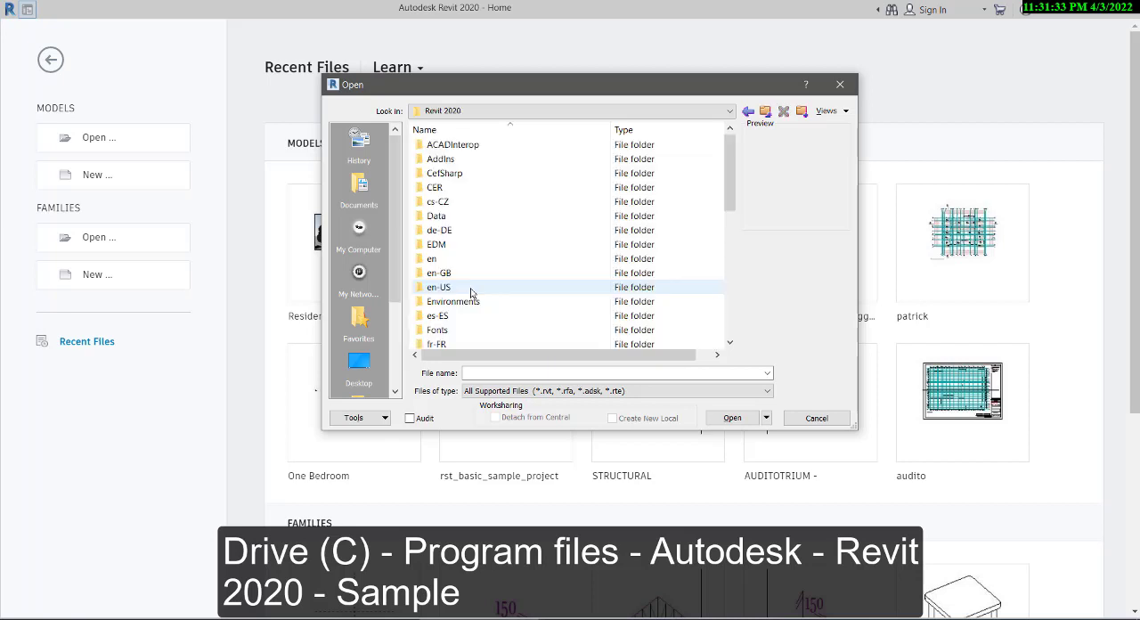
left_click(746, 112)
scroll(535, 232, "down", 8)
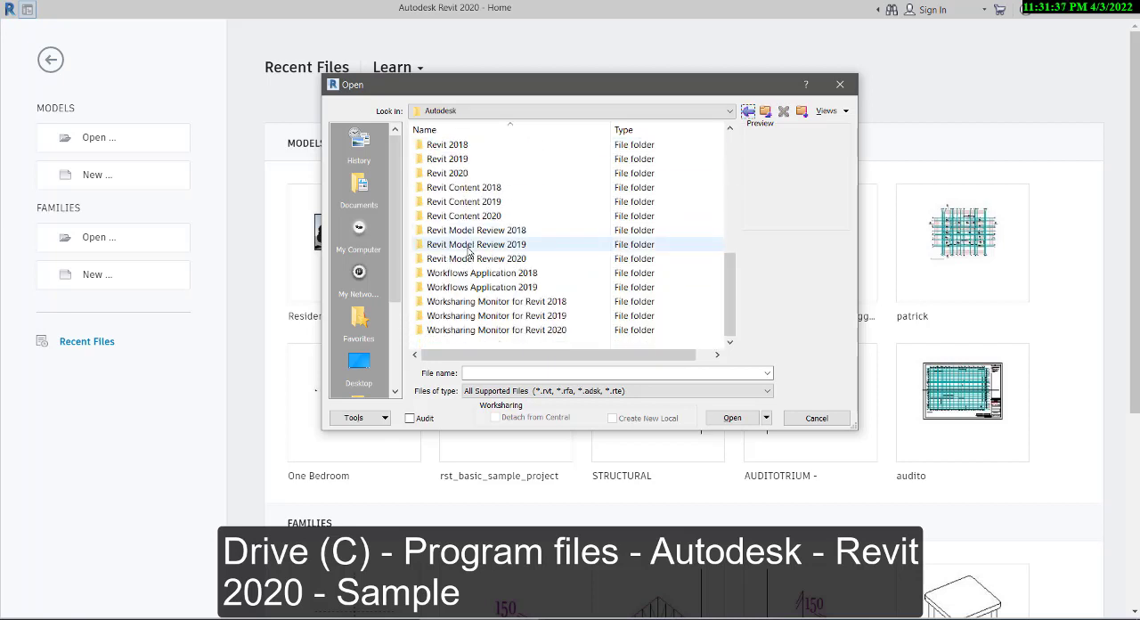
double_click(449, 173)
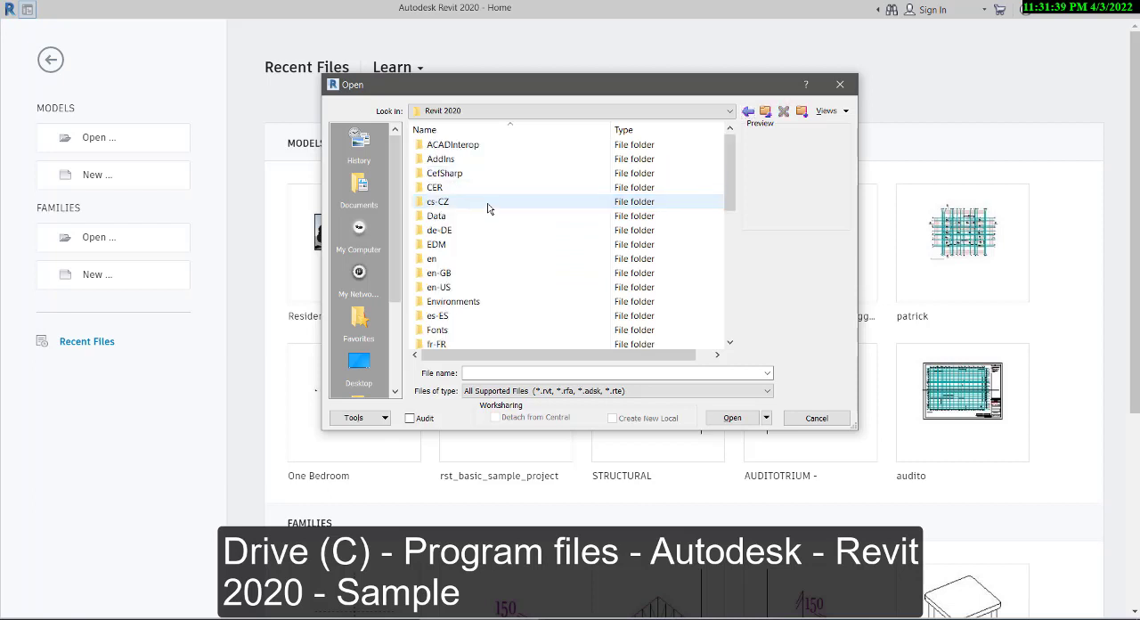
scroll(487, 208, "down", 8)
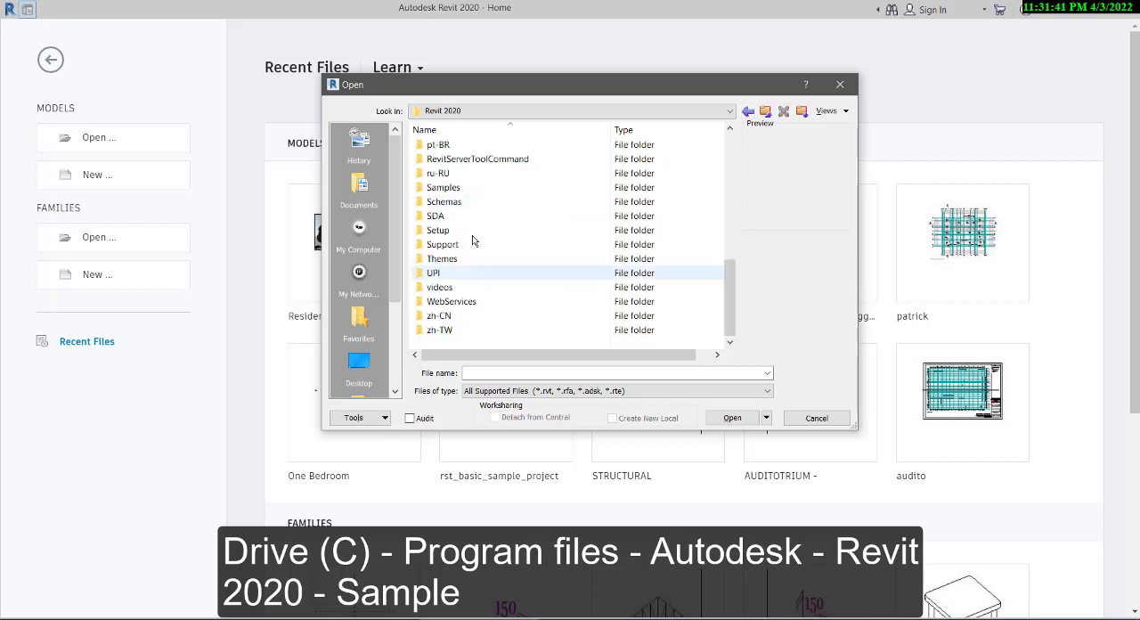
double_click(452, 188)
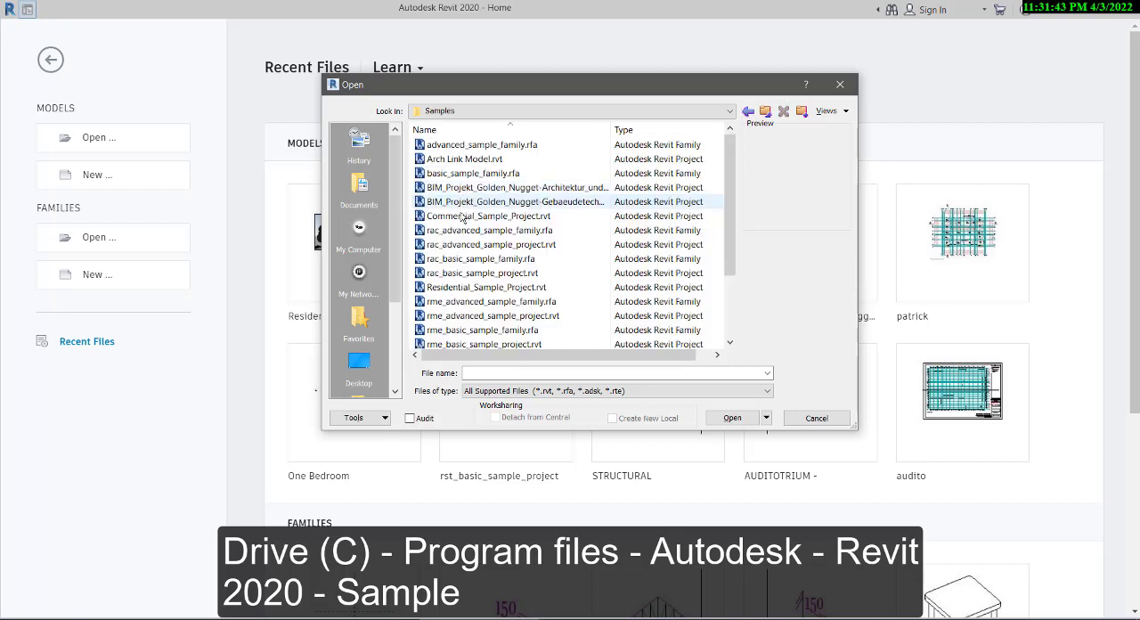
- Open the sample project Residential_Sample_Project.rvt from the Samples folder
left_click(474, 289)
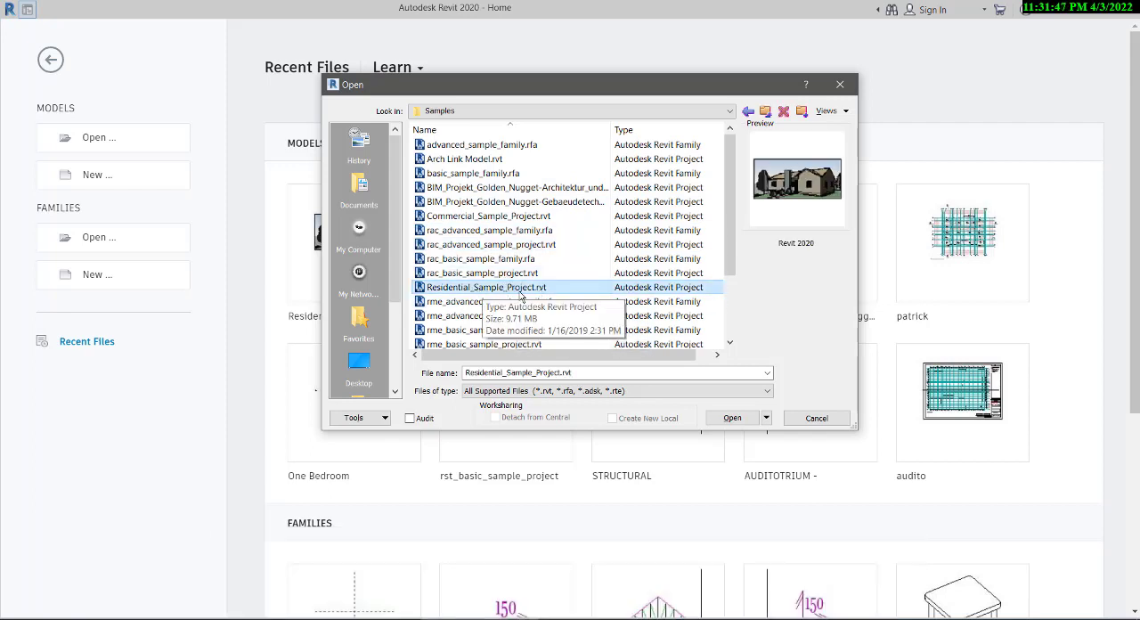
left_click(721, 417)
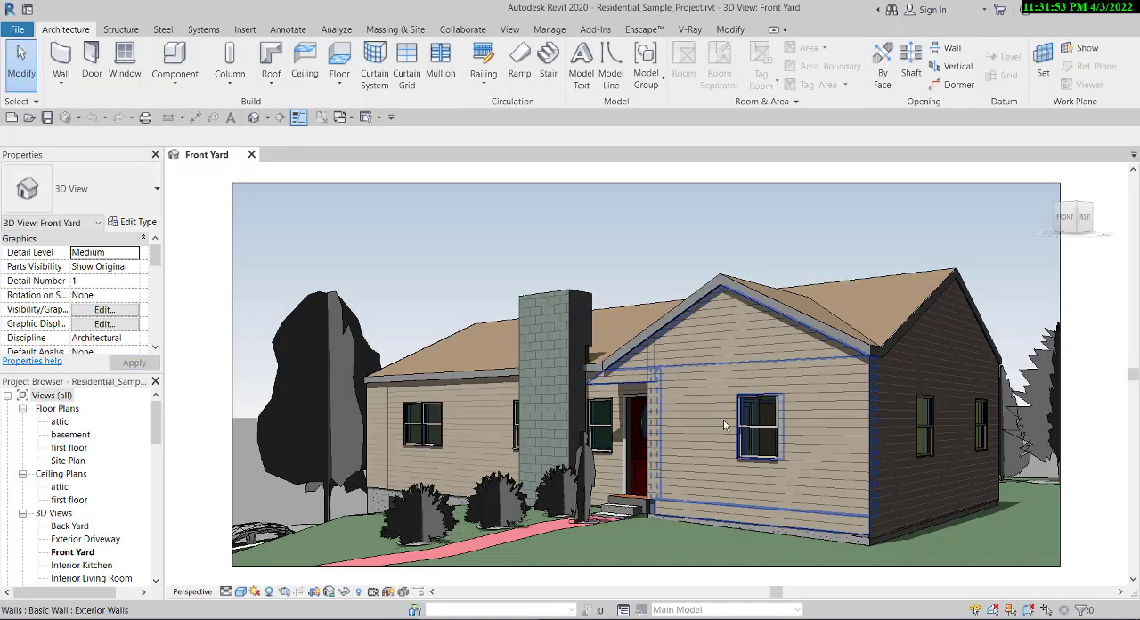
scroll(707, 413, "down", 3)
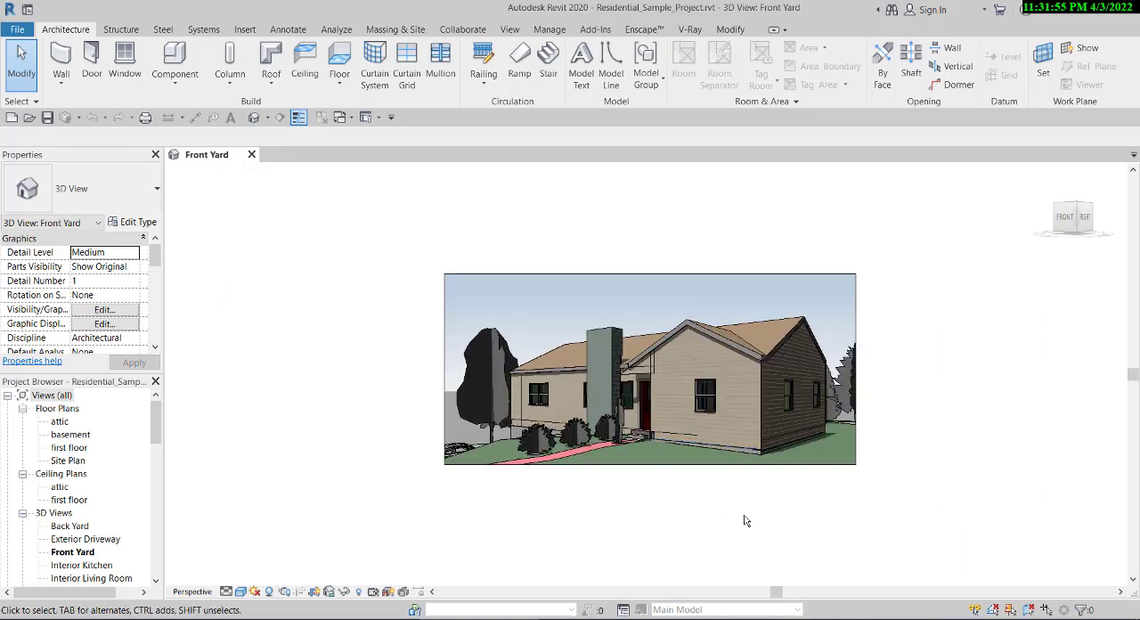
scroll(764, 386, "up", 5)
scroll(628, 429, "down", 4)
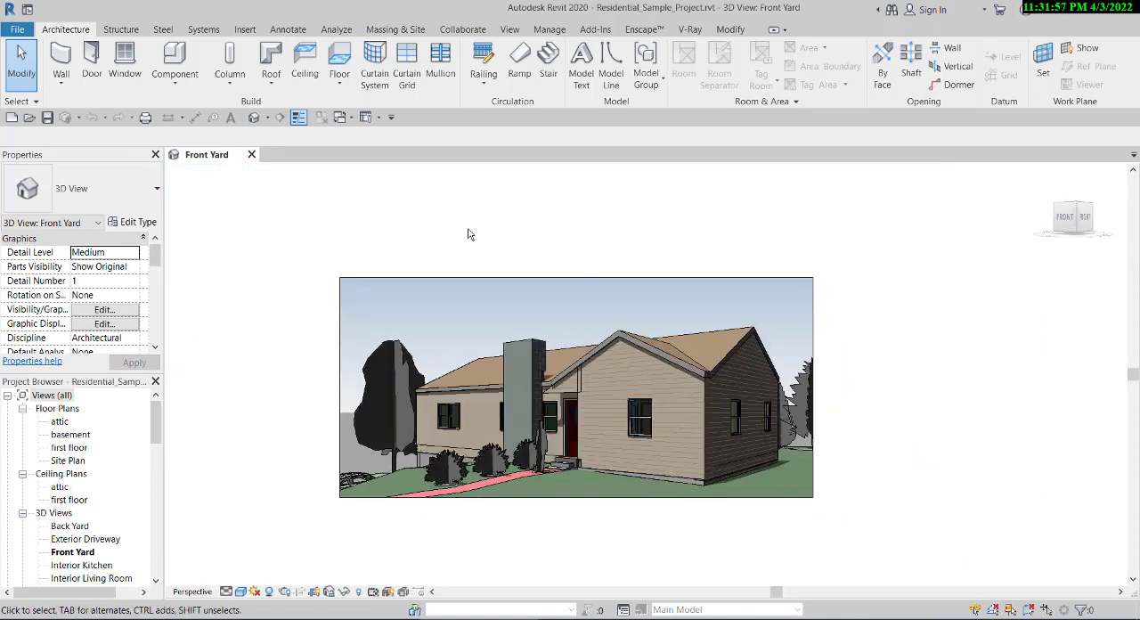
- Open the default 3D view of the house and turn off its section box to show the whole site
left_click(255, 121)
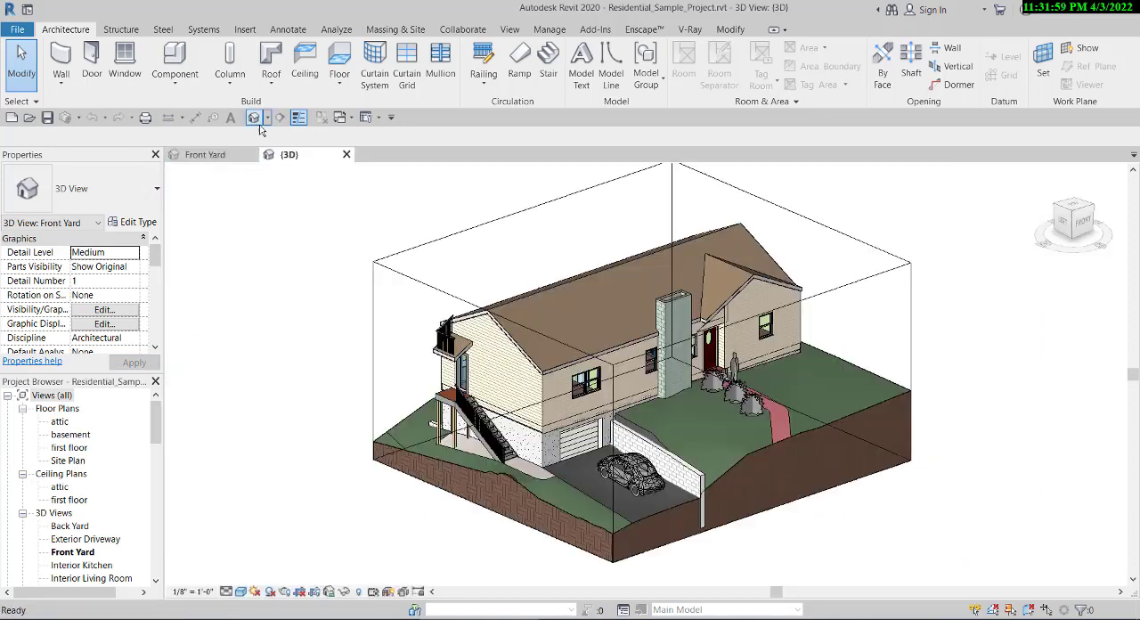
scroll(542, 525, "down", 2)
scroll(607, 521, "up", 3)
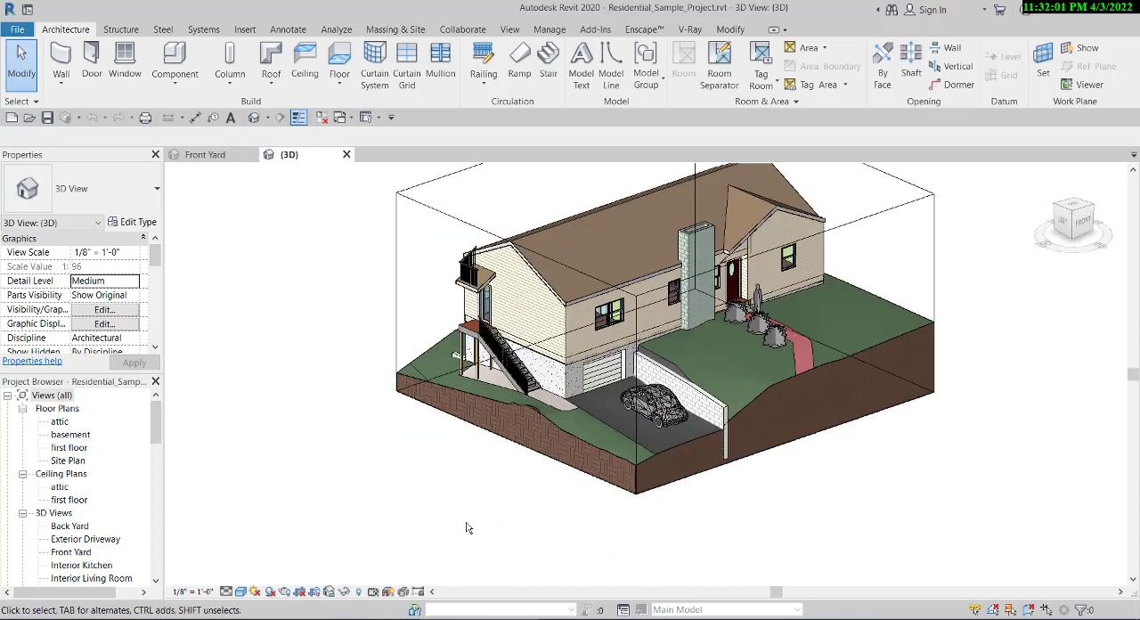
scroll(65, 304, "down", 5)
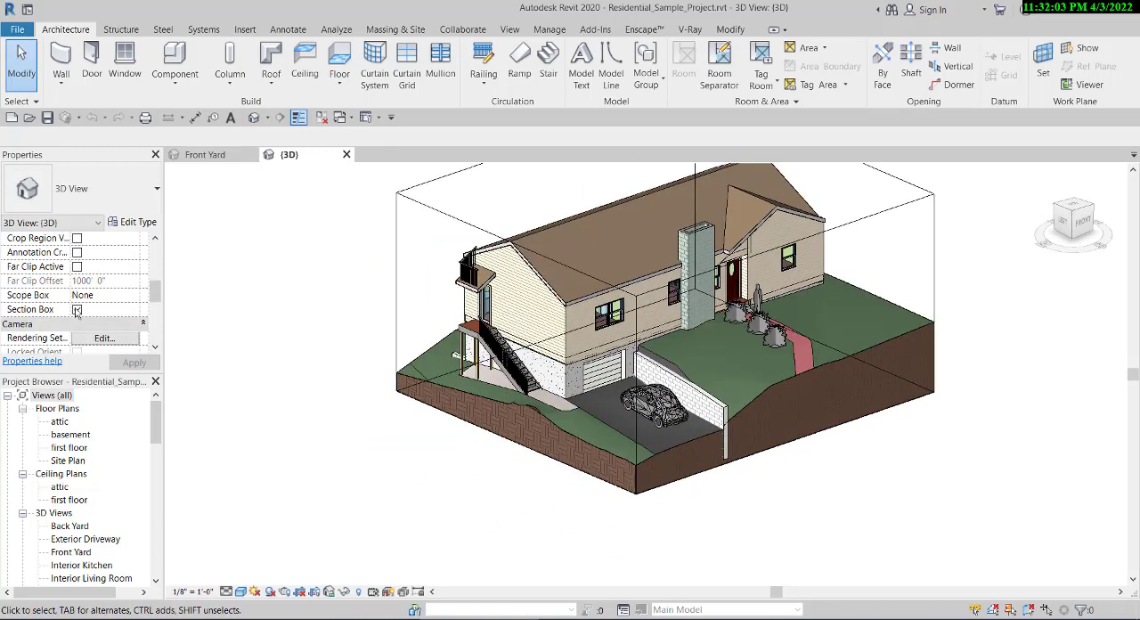
left_click(76, 310)
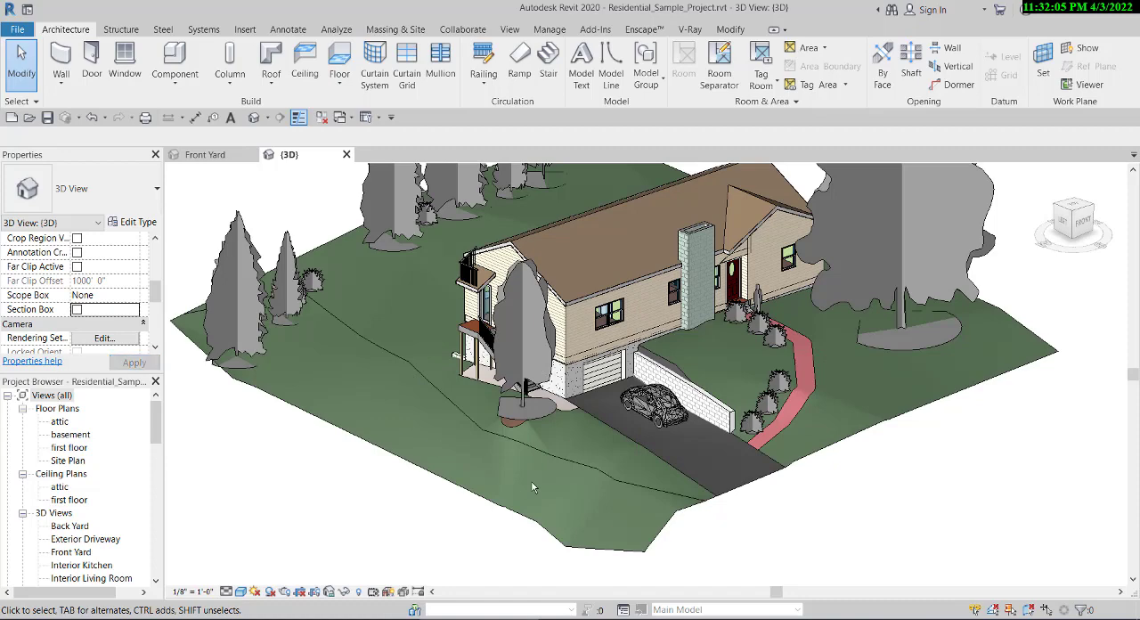
scroll(531, 487, "down", 3)
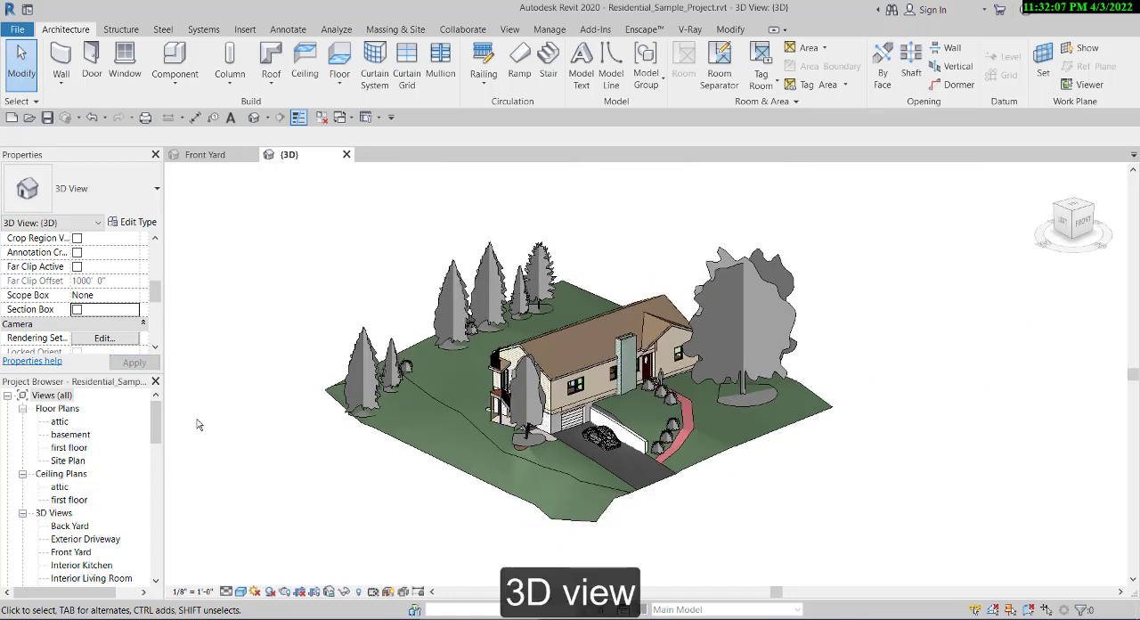
scroll(199, 424, "down", 2)
- Examine the exterior of the house in the Back Yard, Exterior Driveway and Front Yard 3D views
scroll(113, 518, "down", 2)
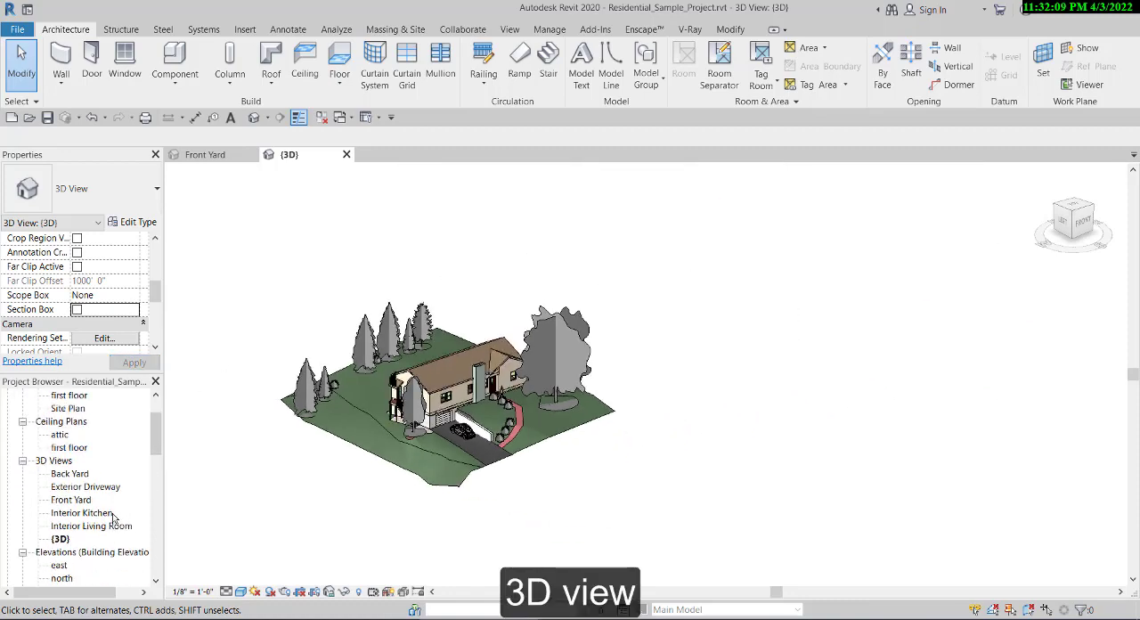
double_click(69, 475)
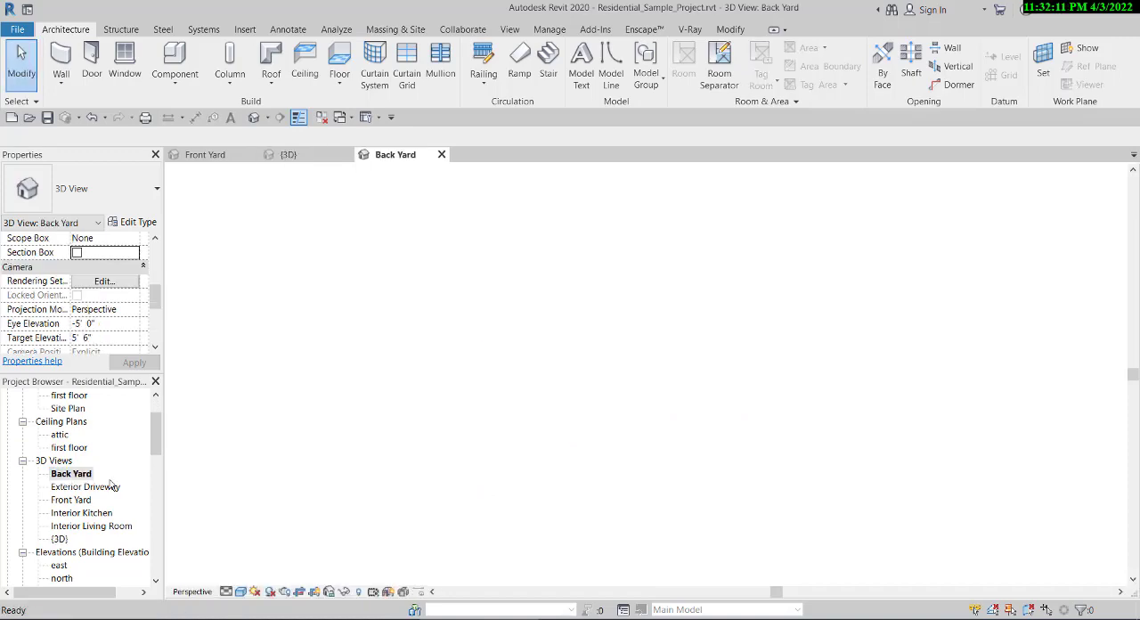
scroll(371, 443, "down", 2)
scroll(499, 360, "up", 2)
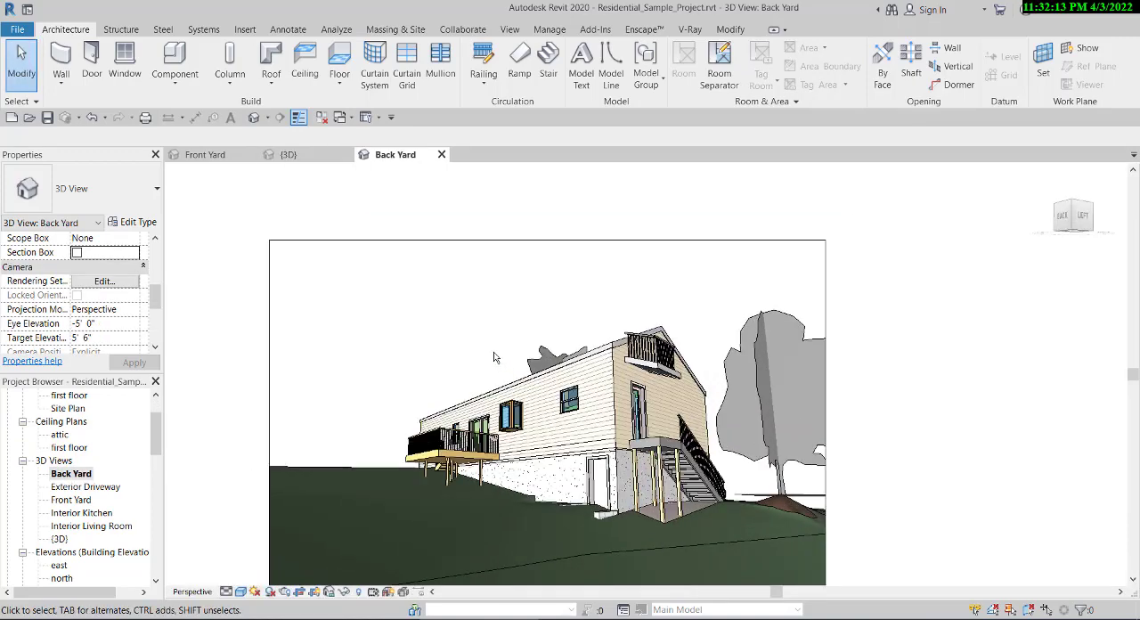
double_click(64, 487)
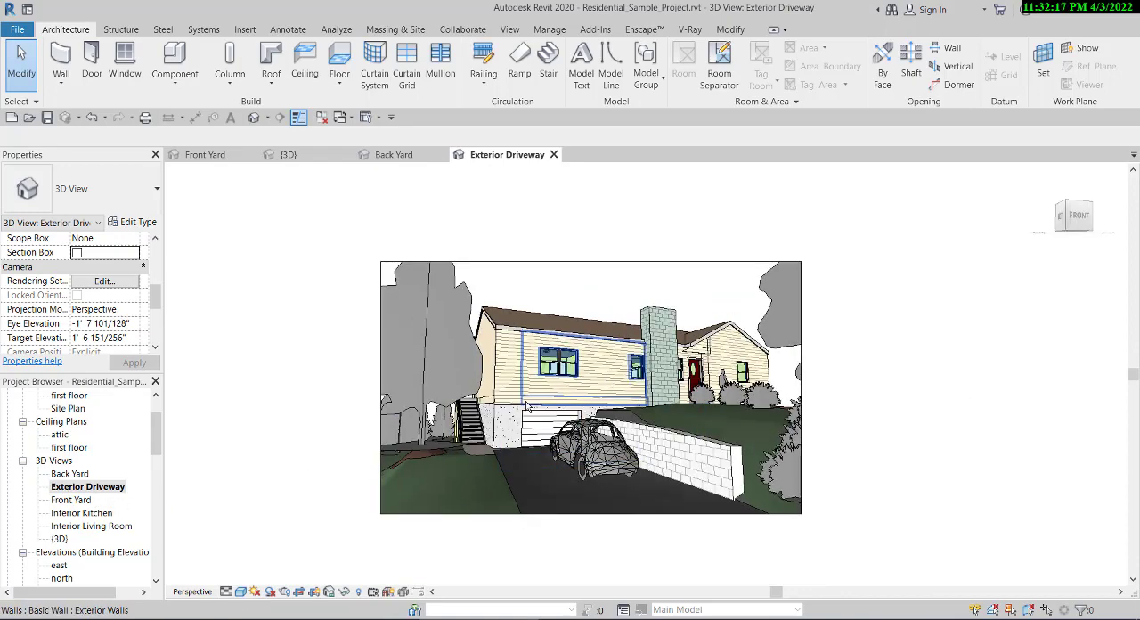
double_click(76, 500)
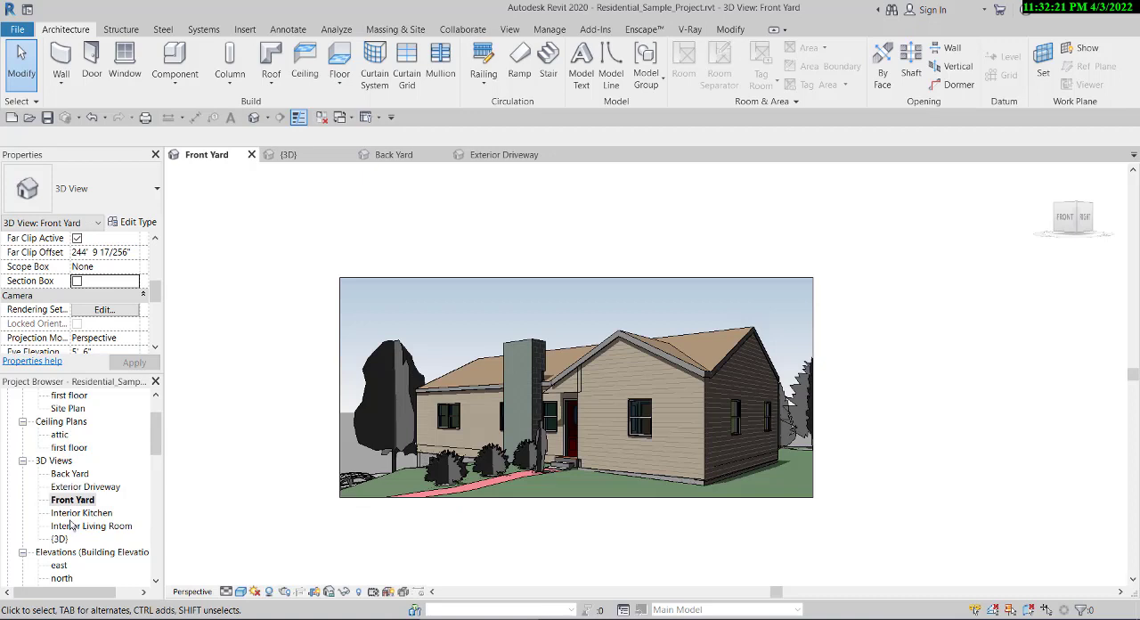
- Open the Interior Living Room 3D view and look over the room
double_click(73, 525)
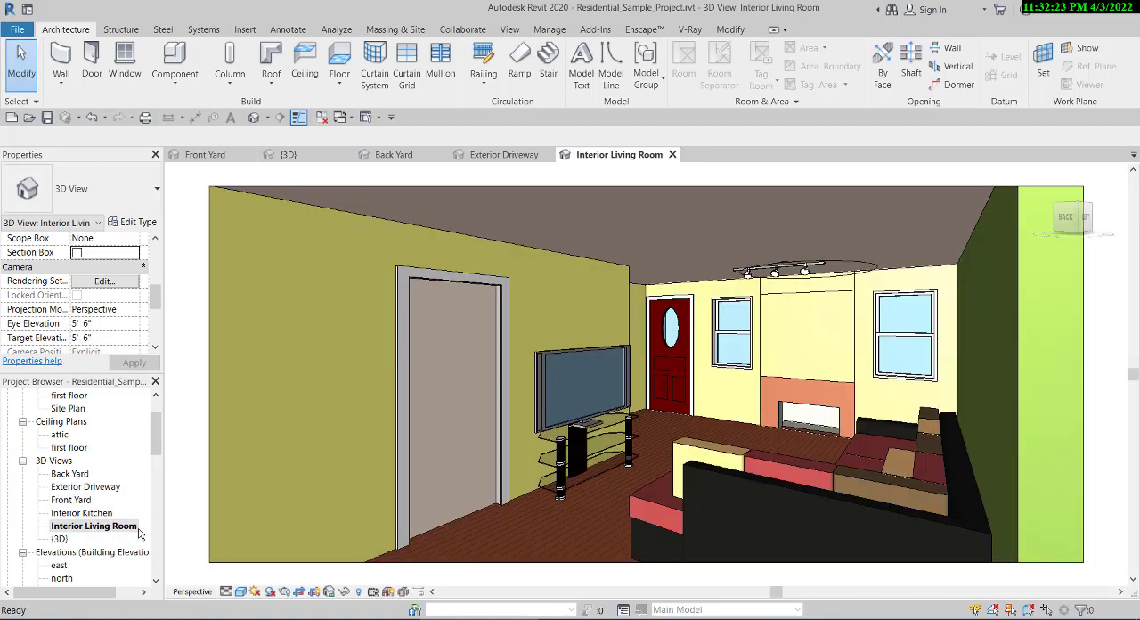
scroll(471, 551, "down", 4)
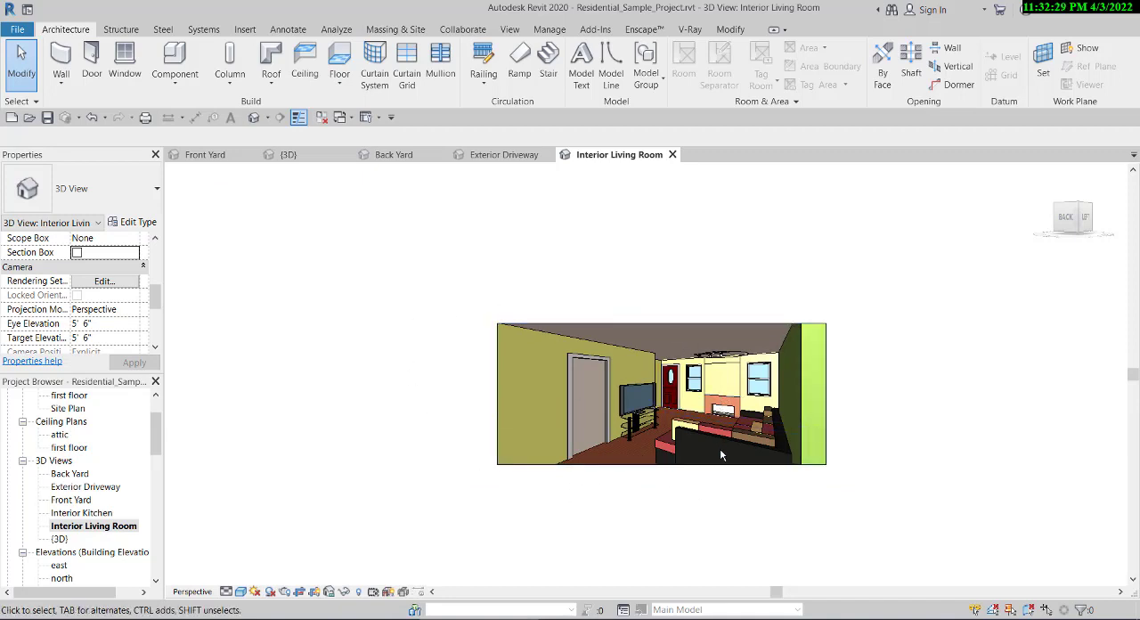
scroll(732, 463, "up", 1)
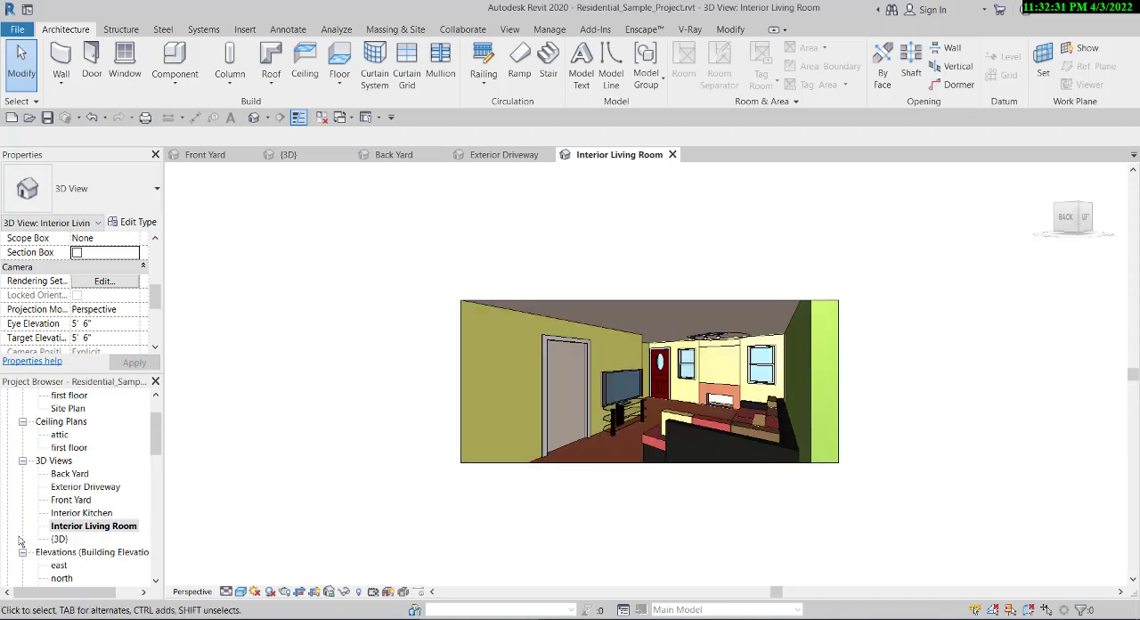
- Open the east building elevation and examine the facade and its levels
scroll(53, 498, "down", 4)
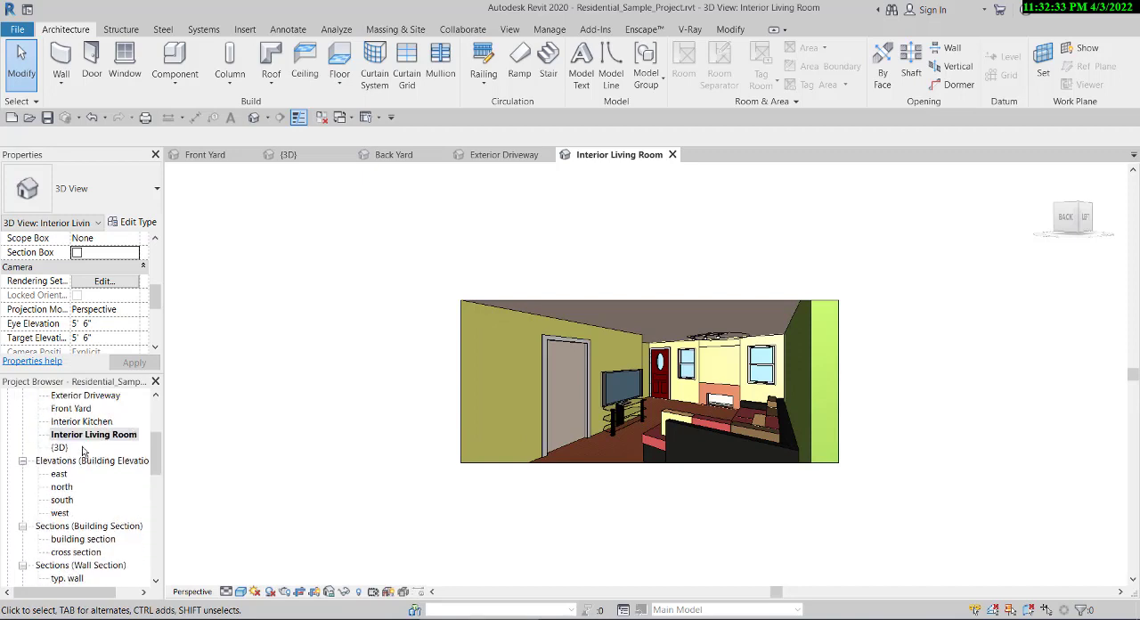
scroll(82, 451, "down", 1)
scroll(83, 451, "up", 1)
scroll(551, 436, "down", 4)
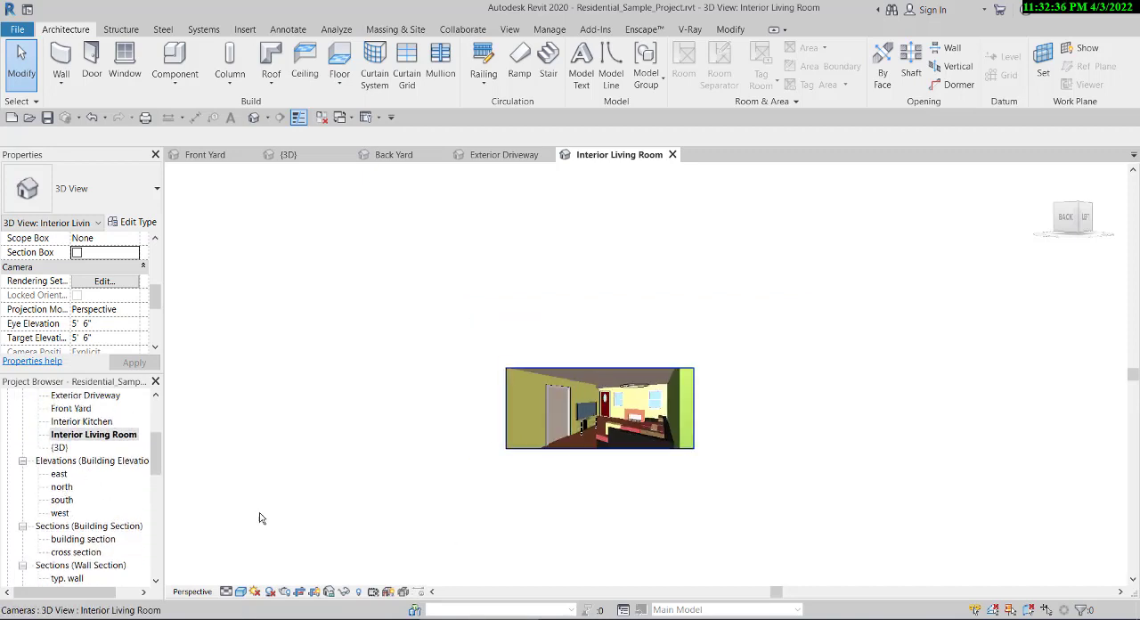
double_click(60, 475)
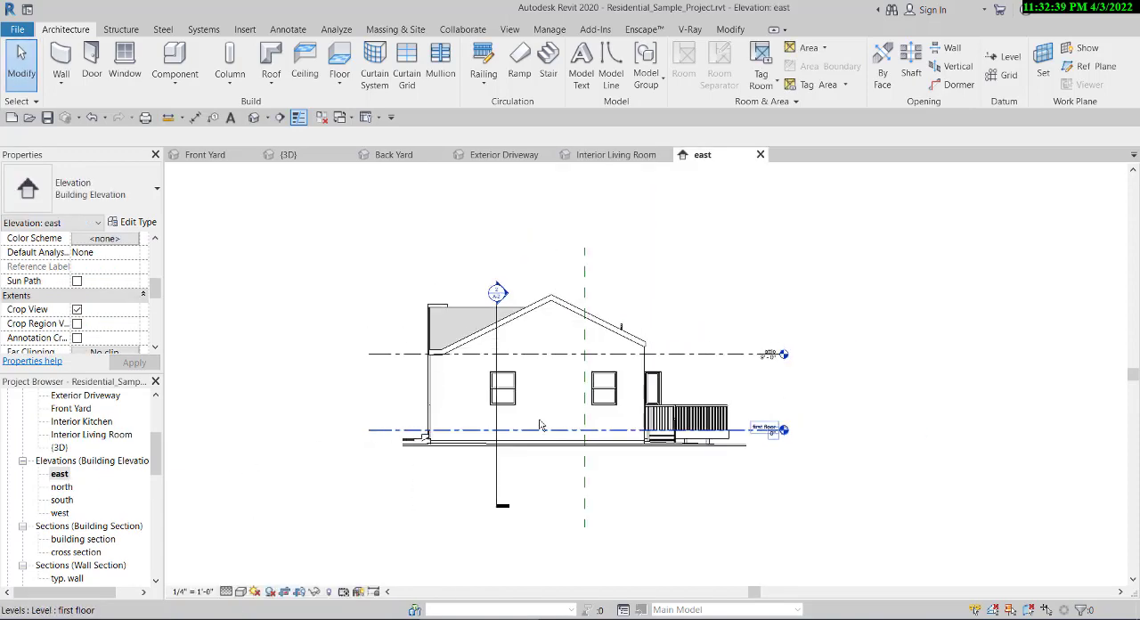
scroll(673, 398, "up", 4)
scroll(674, 398, "down", 3)
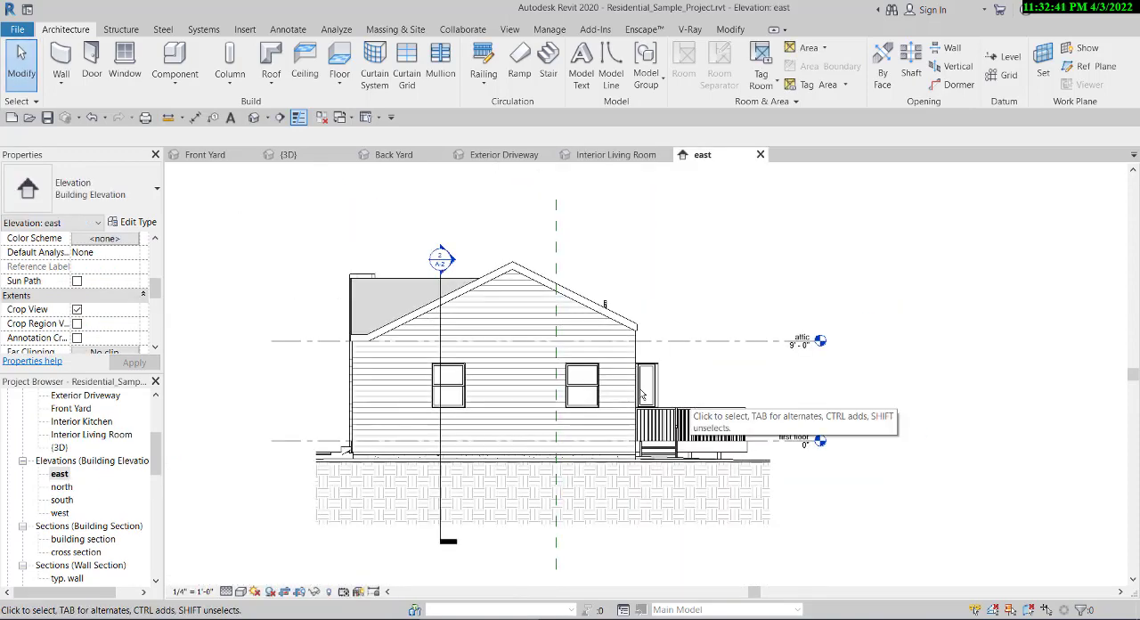
- Inspect the deck and the first floor and attic level lines in the east elevation, and open the building section view
scroll(805, 448, "up", 3)
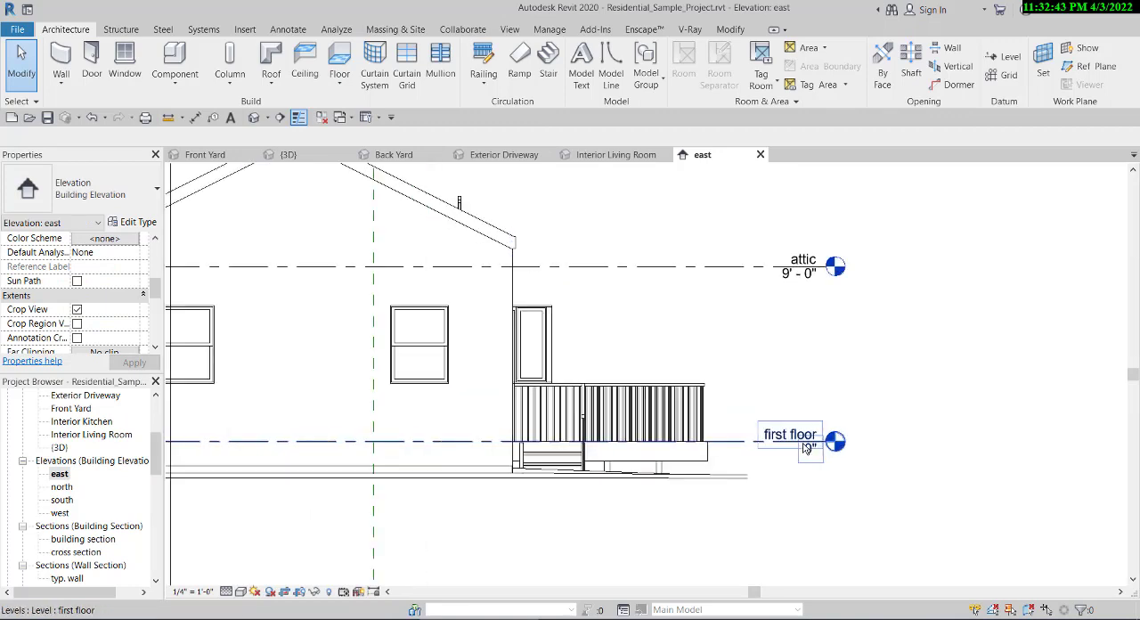
scroll(805, 447, "down", 2)
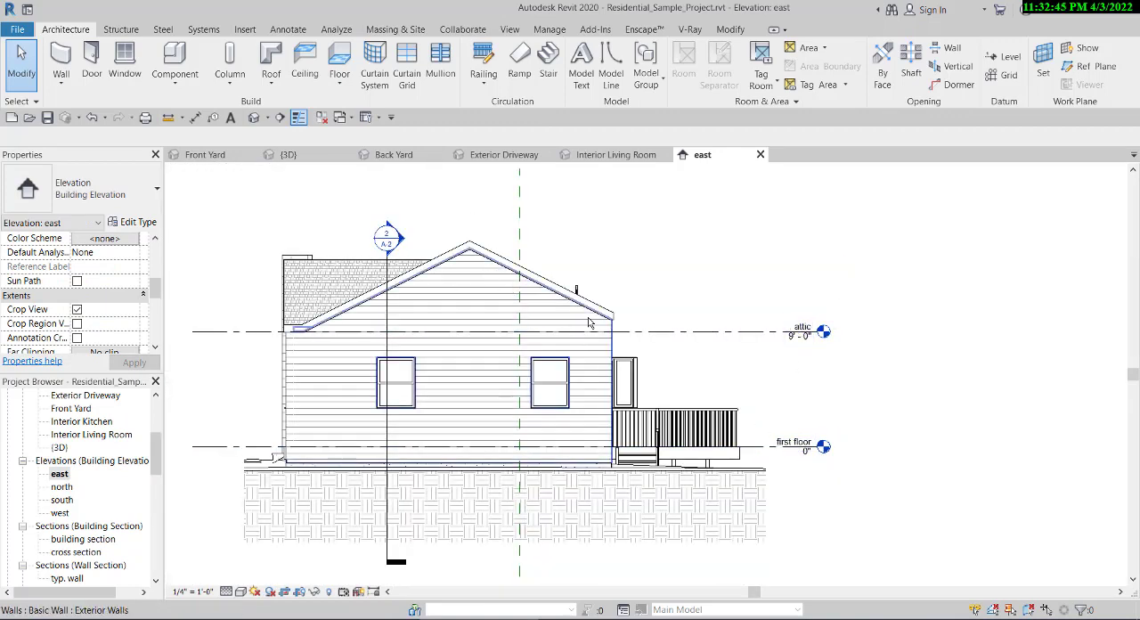
scroll(588, 323, "down", 2)
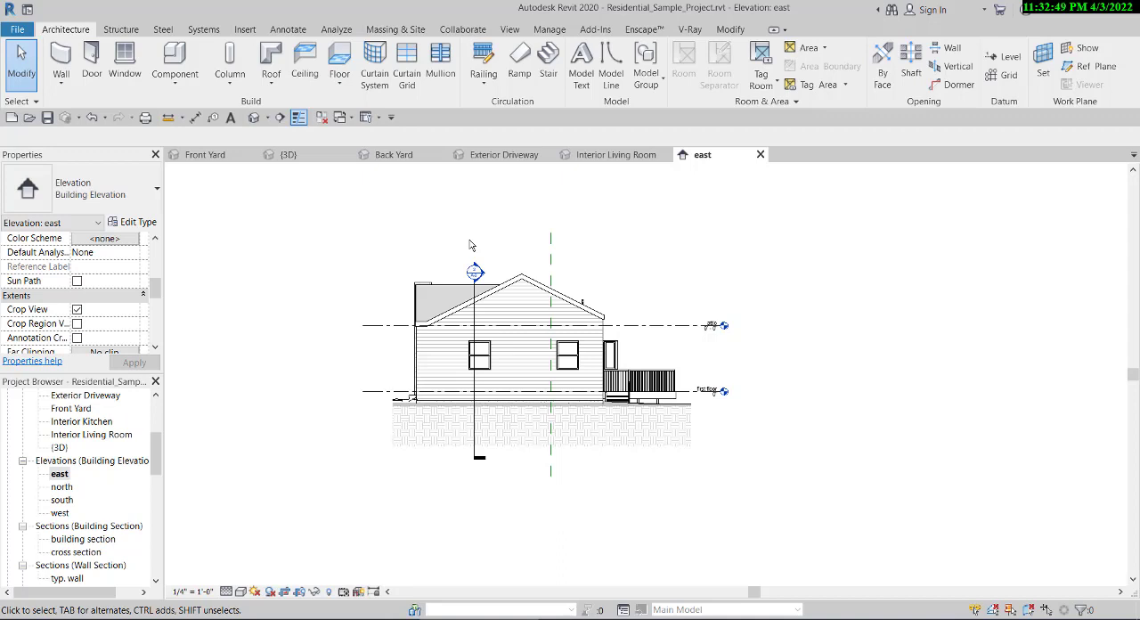
scroll(204, 394, "up", 1)
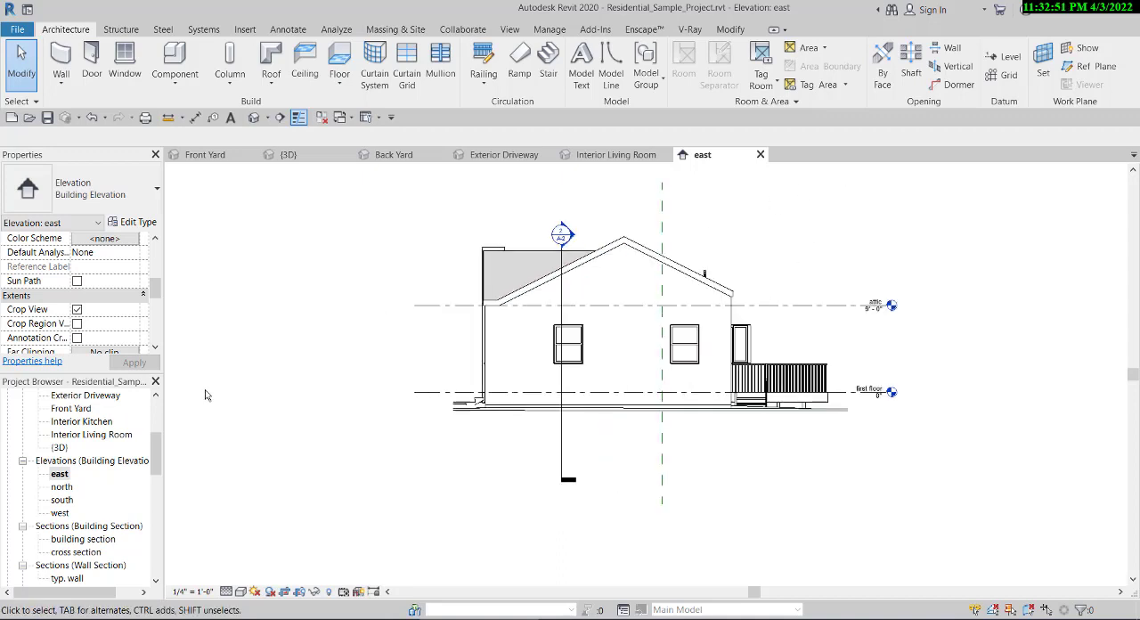
double_click(84, 539)
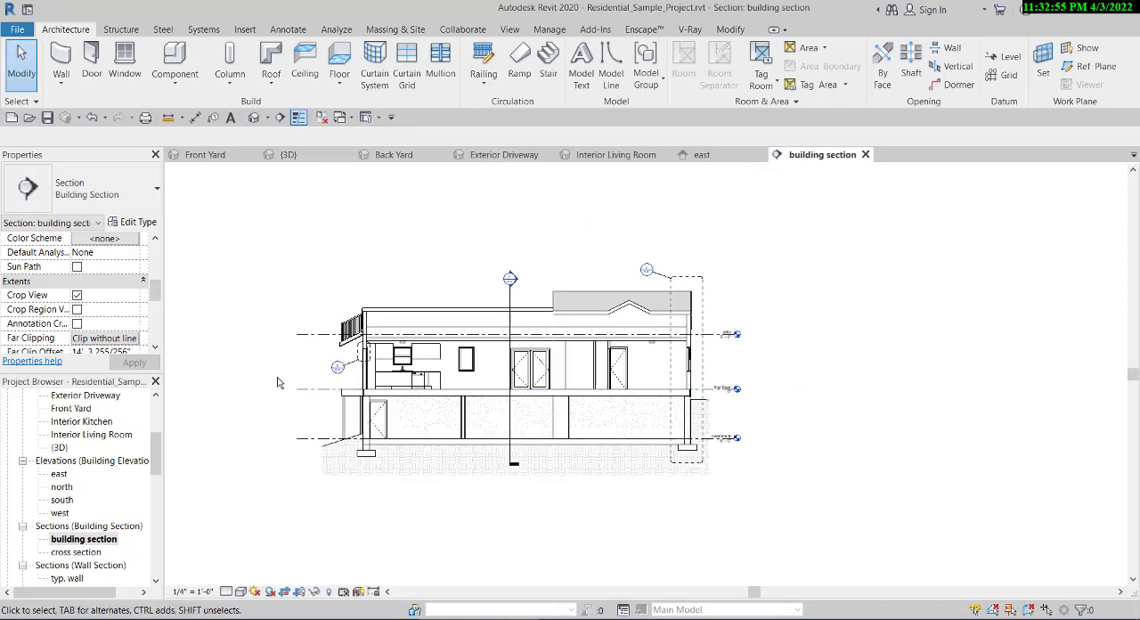
scroll(283, 374, "up", 3)
- Open the attic floor plan and examine the roof outline and the surrounding trees
left_click_drag(158, 464, 158, 422)
double_click(59, 421)
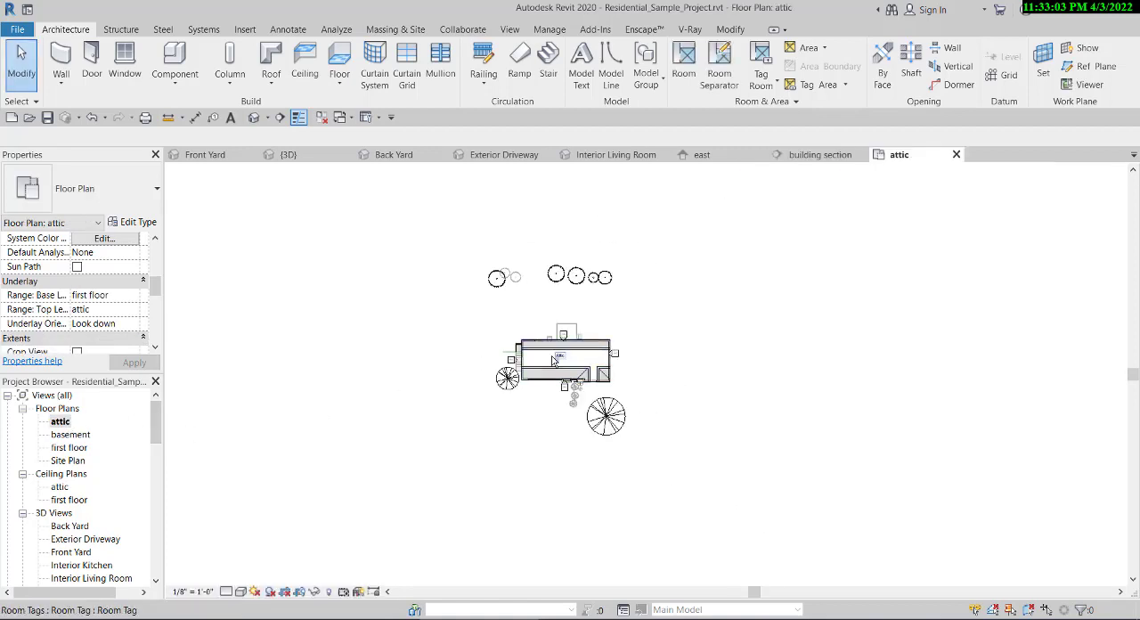
scroll(478, 346, "up", 4)
scroll(451, 326, "down", 3)
scroll(451, 326, "down", 2)
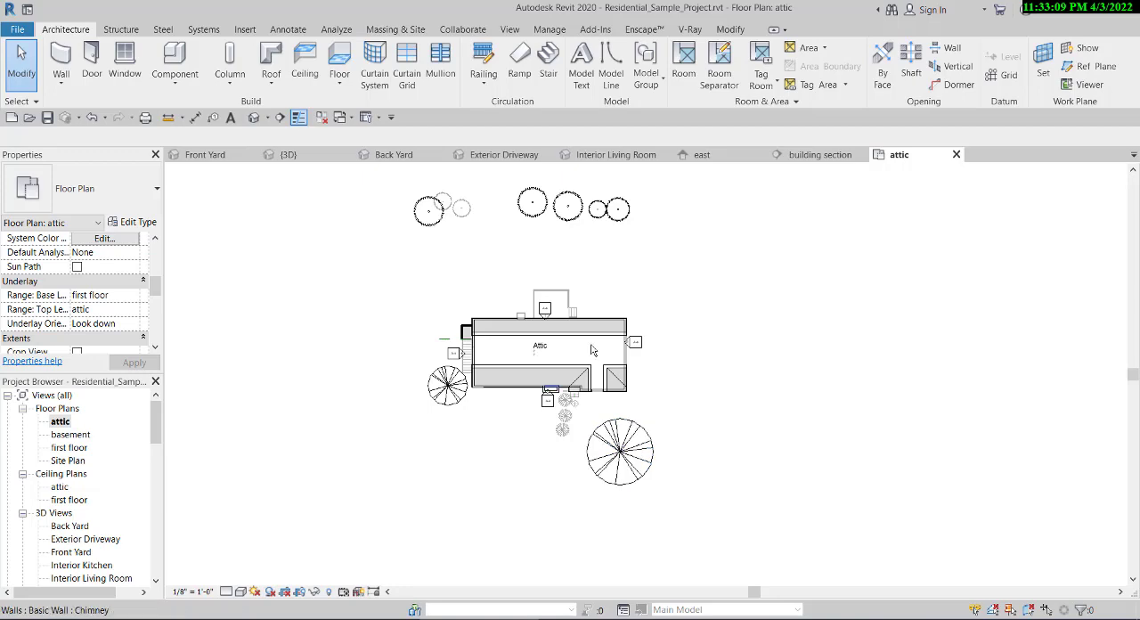
scroll(590, 343, "up", 3)
scroll(608, 414, "down", 2)
scroll(458, 323, "down", 1)
scroll(458, 322, "up", 3)
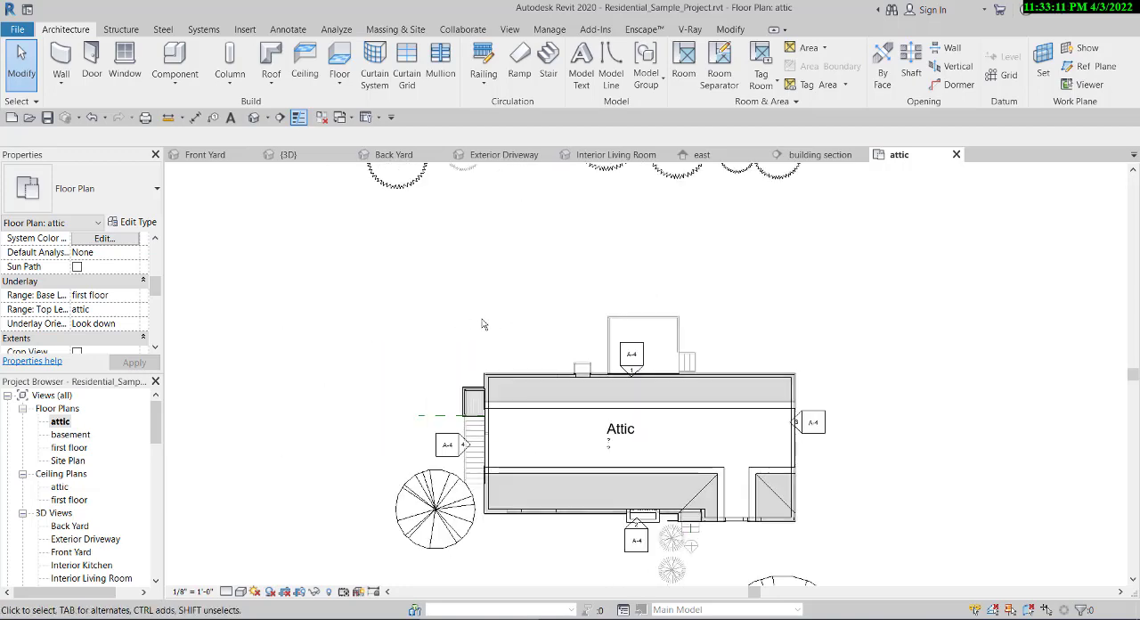
scroll(458, 323, "down", 3)
scroll(481, 319, "up", 2)
scroll(509, 315, "down", 2)
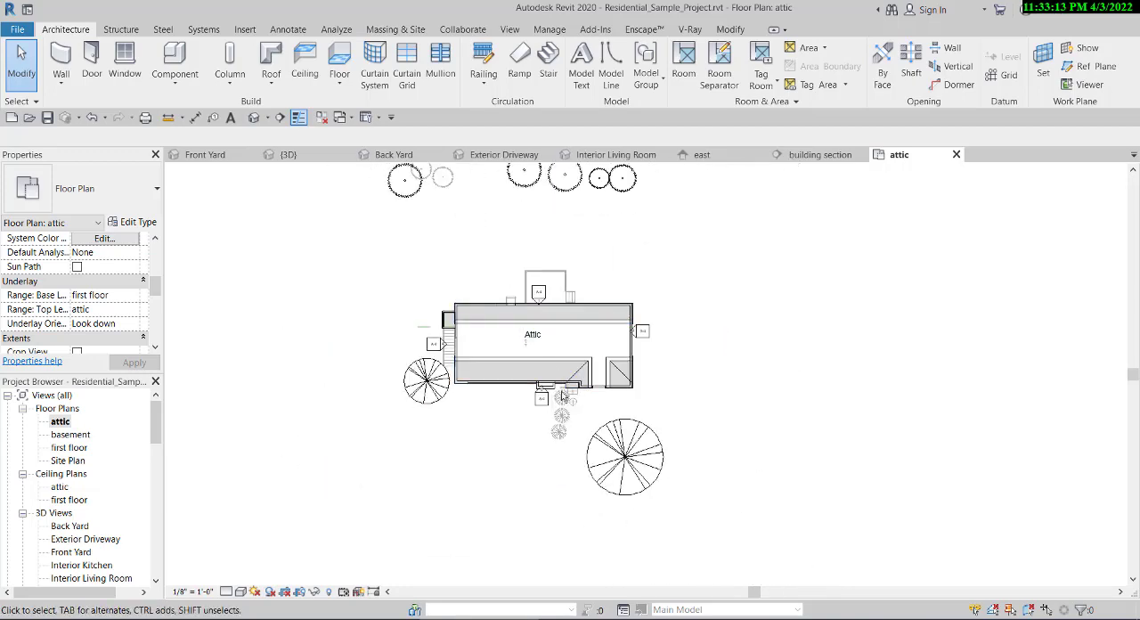
scroll(509, 307, "up", 2)
scroll(509, 306, "down", 2)
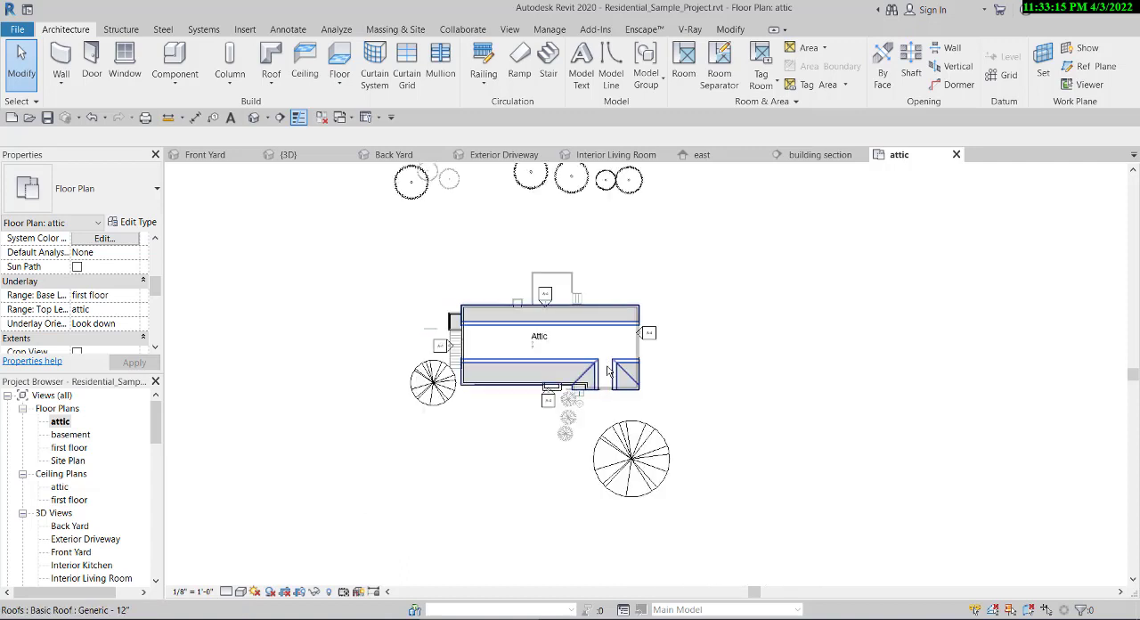
scroll(607, 372, "up", 2)
scroll(524, 340, "down", 4)
scroll(499, 454, "up", 3)
scroll(524, 467, "down", 4)
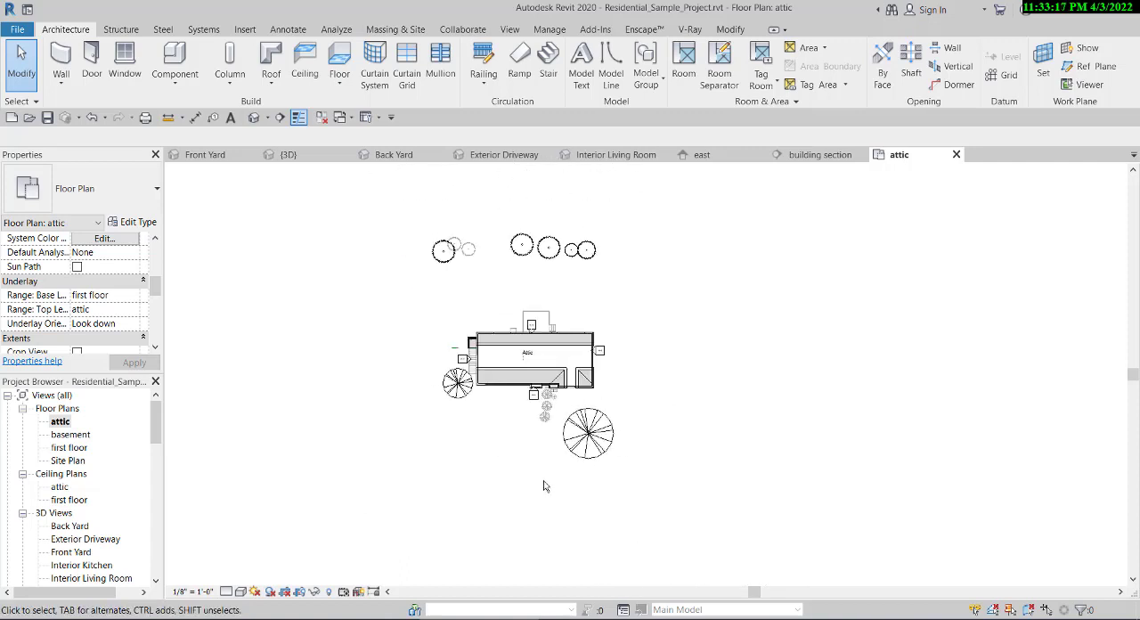
- Close all inactive views and place a perspective camera in front of the house, aimed at its front wall
left_click(321, 119)
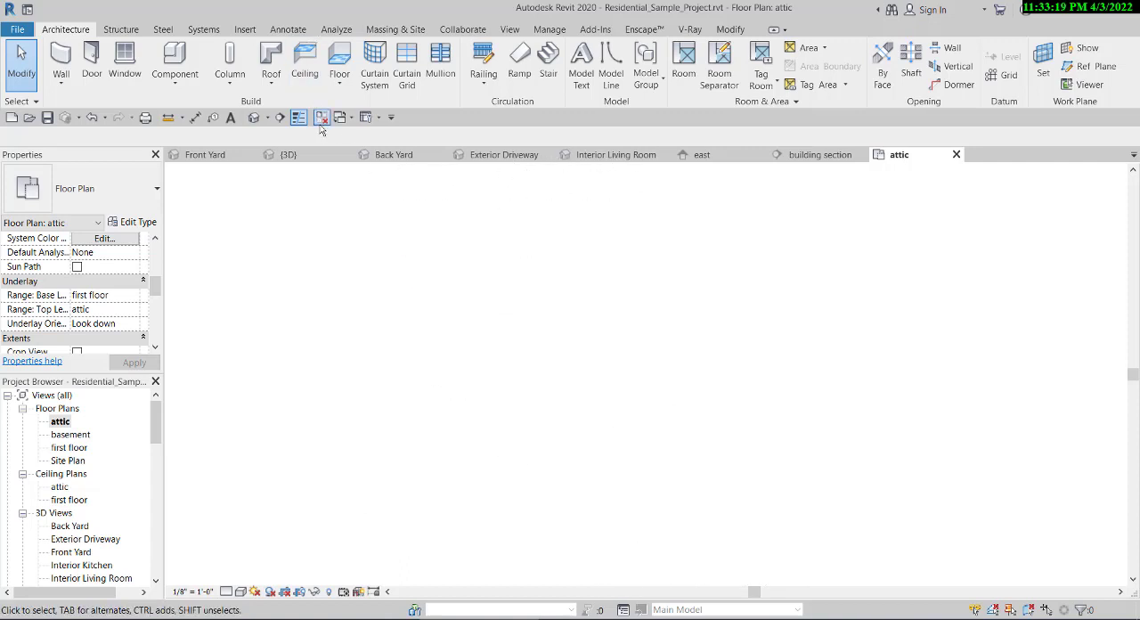
left_click(268, 120)
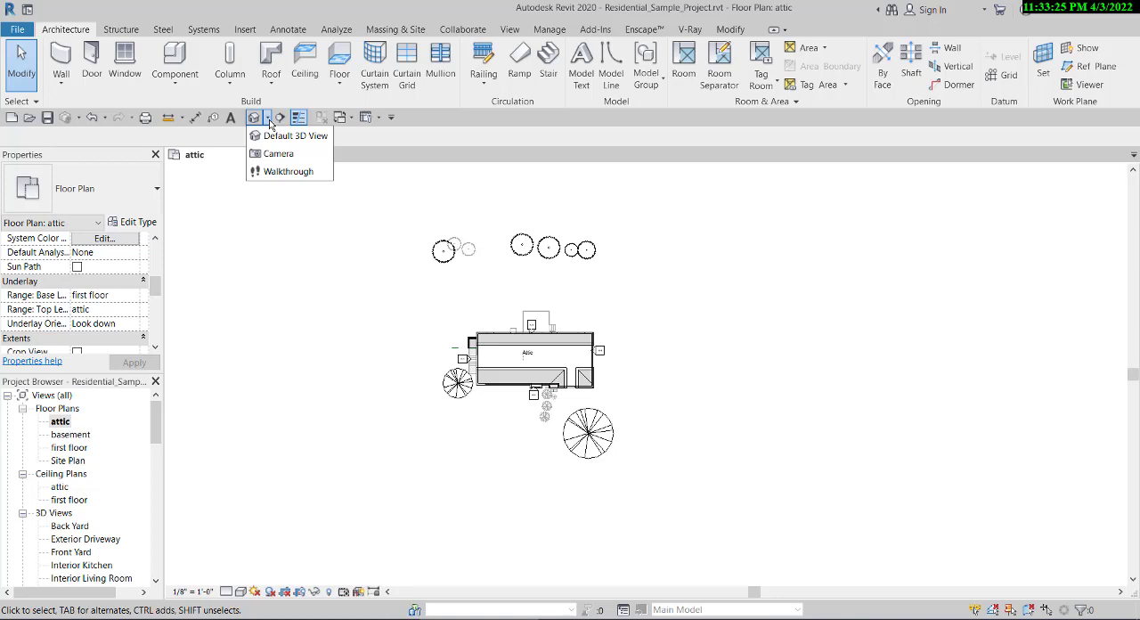
left_click(268, 121)
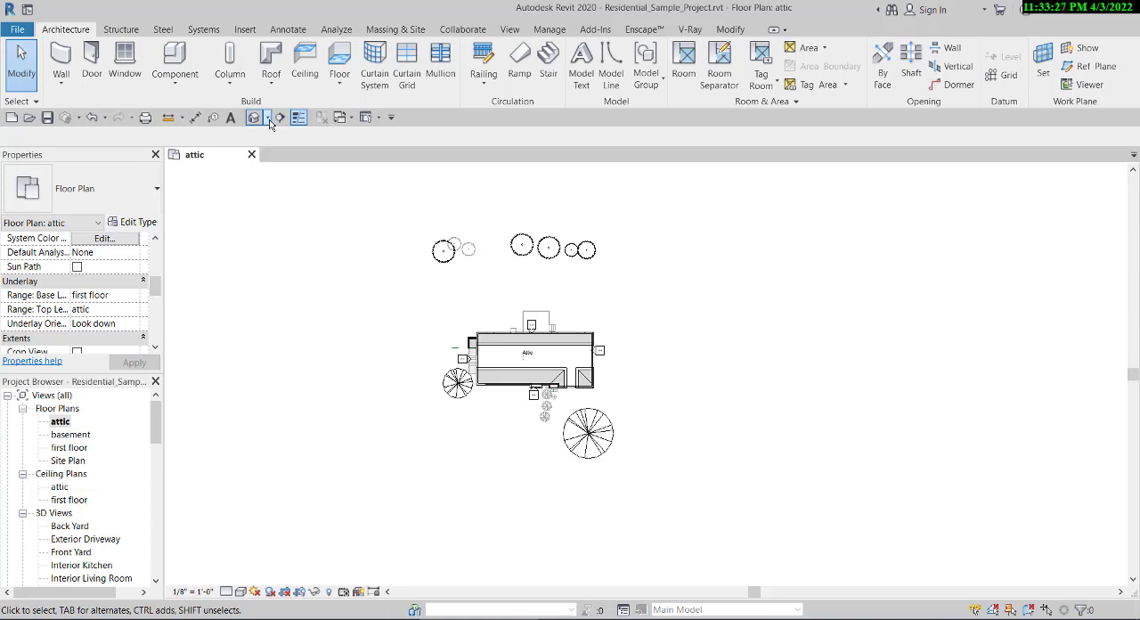
left_click(268, 121)
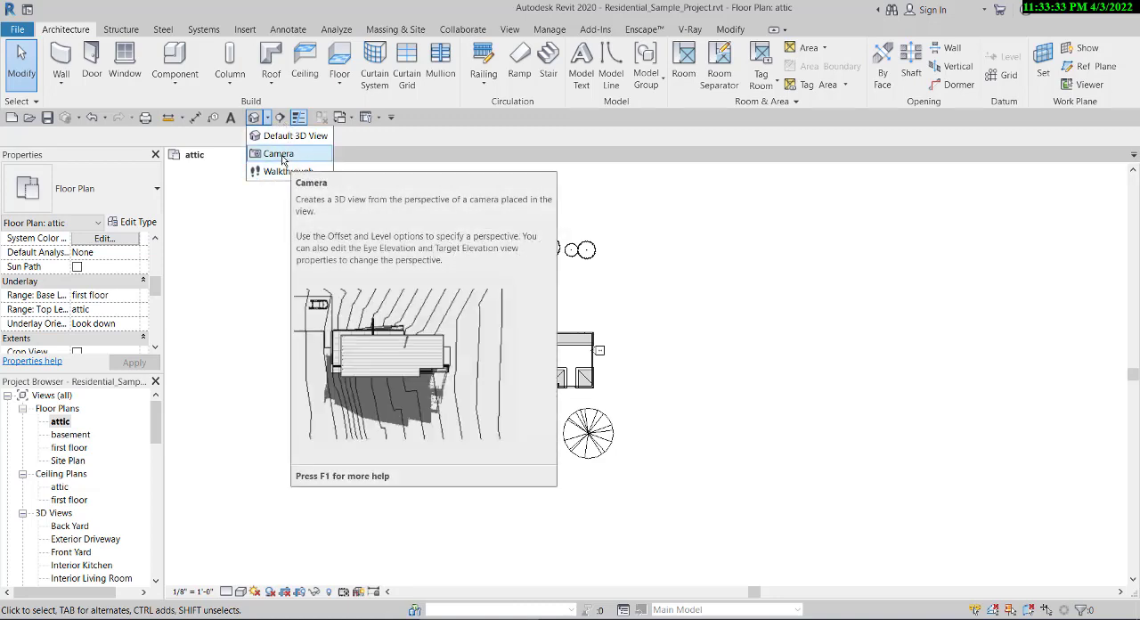
left_click(283, 158)
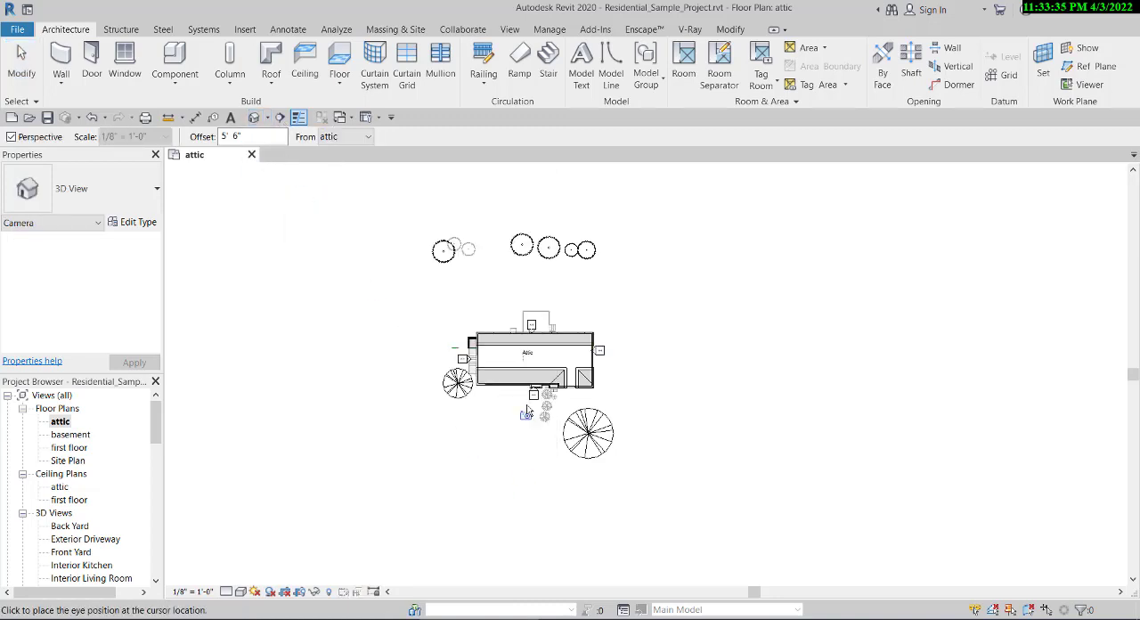
scroll(526, 412, "down", 2)
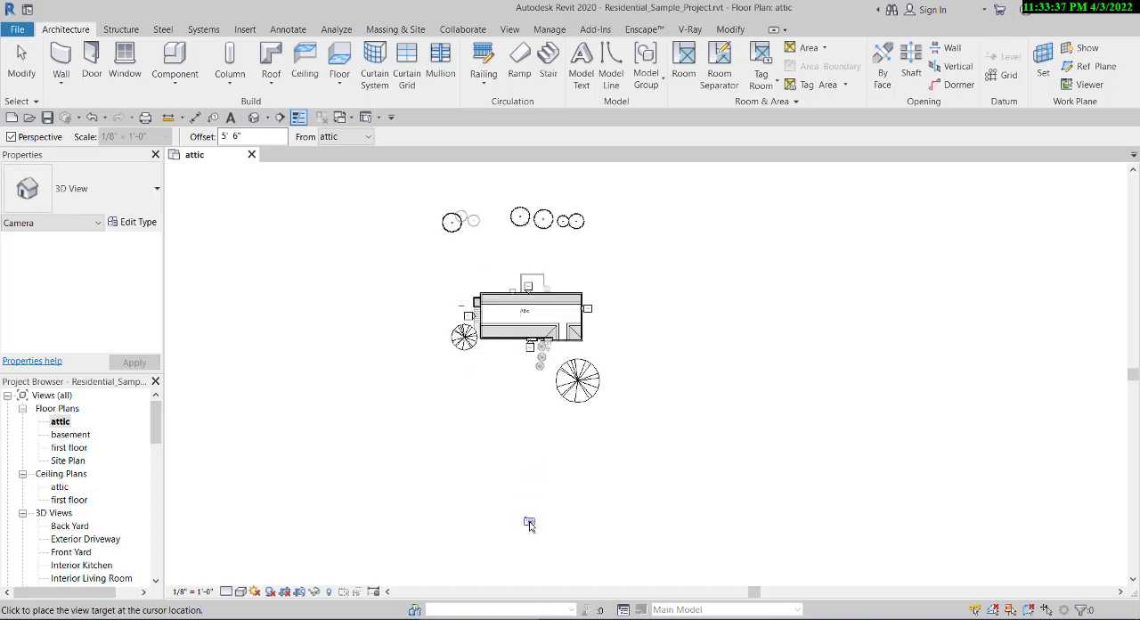
left_click(529, 344)
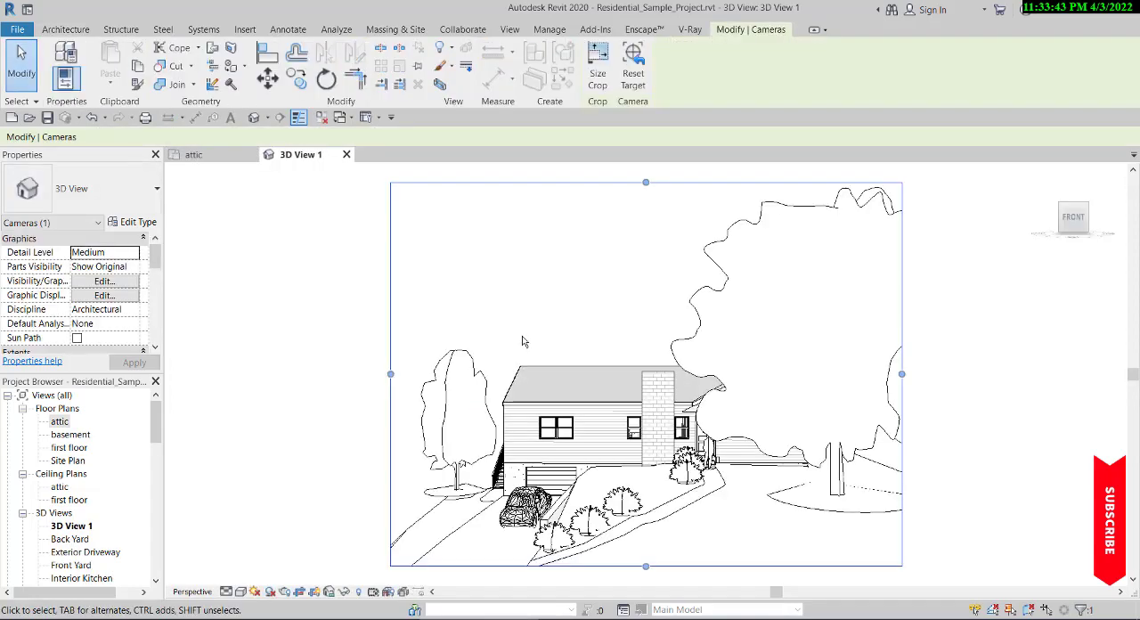
- Lower the upper edge of the camera view's crop region to just above the roof
scroll(534, 356, "down", 2)
scroll(575, 495, "up", 4)
scroll(562, 487, "down", 3)
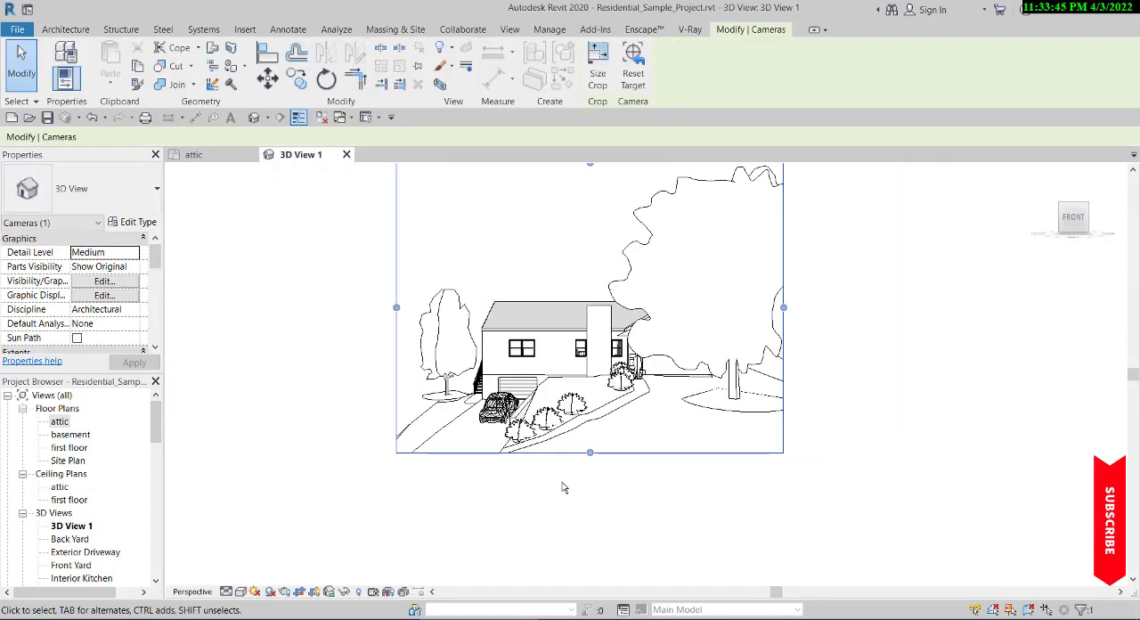
scroll(591, 453, "down", 2)
scroll(589, 260, "up", 2)
left_click(584, 302)
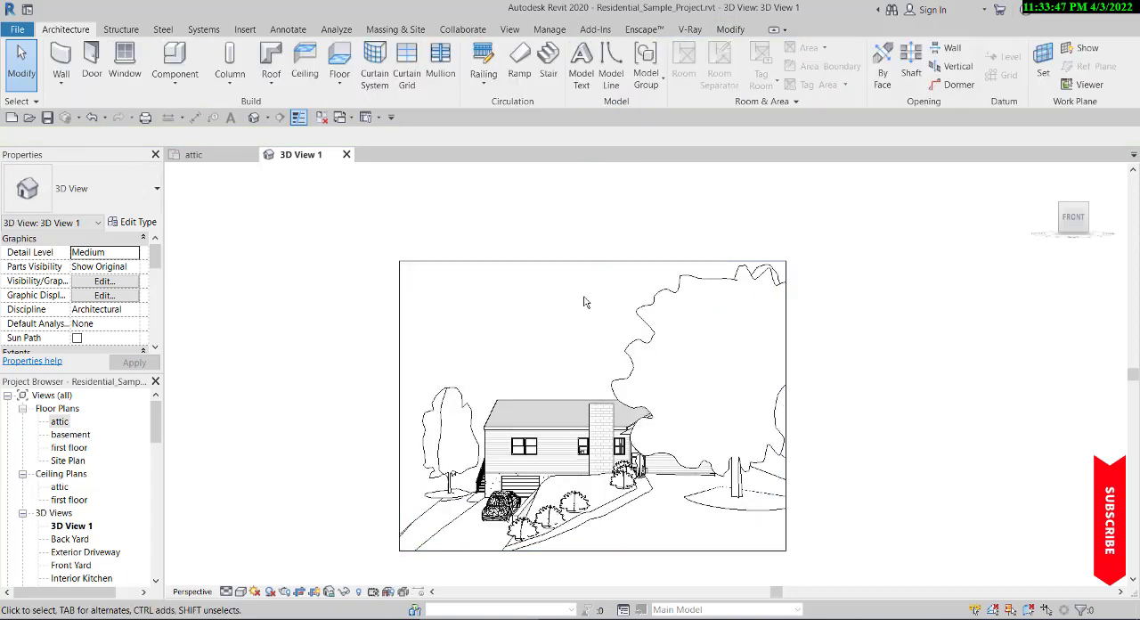
left_click(580, 262)
left_click_drag(592, 261, 619, 381)
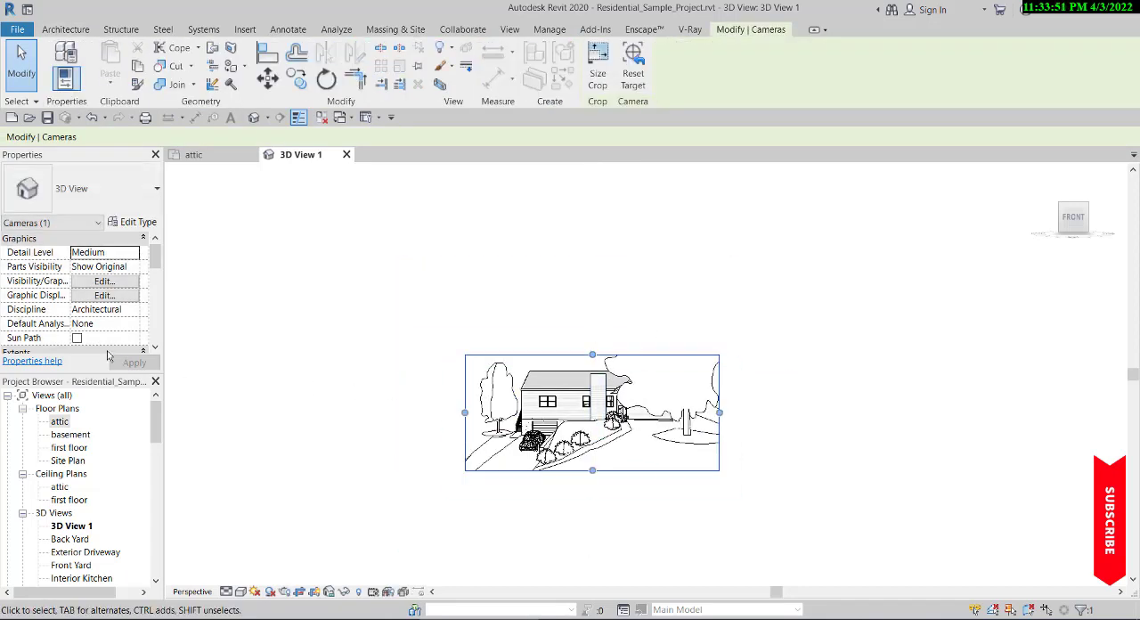
- Narrow the camera view's crop region slightly from the large tree's side and deselect it
scroll(98, 349, "down", 5)
scroll(89, 281, "up", 2)
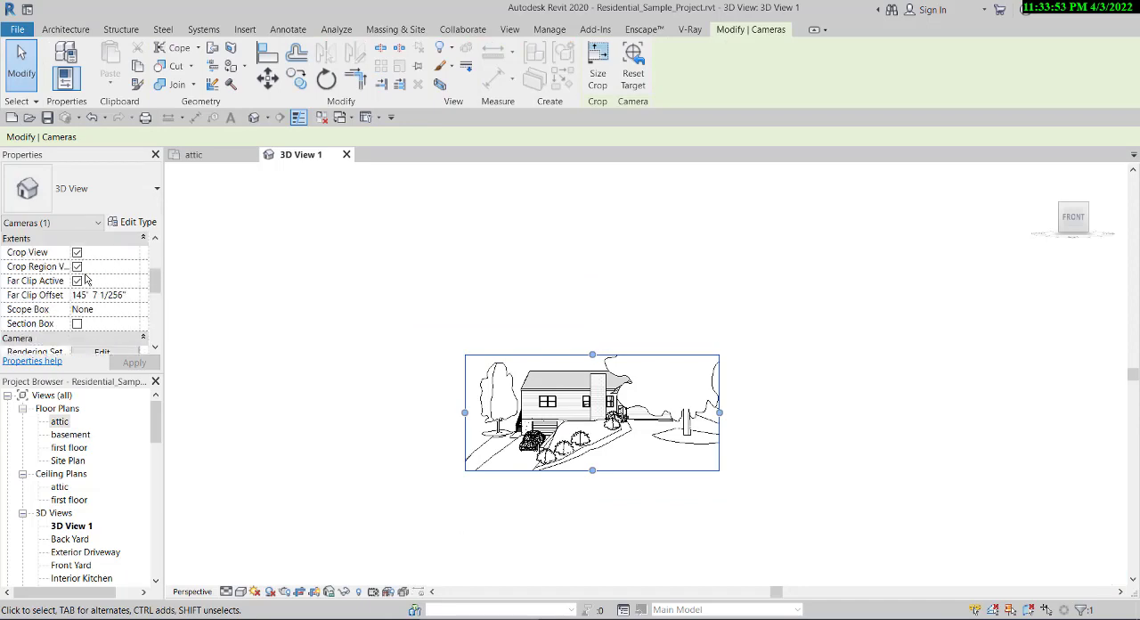
scroll(661, 519, "up", 3)
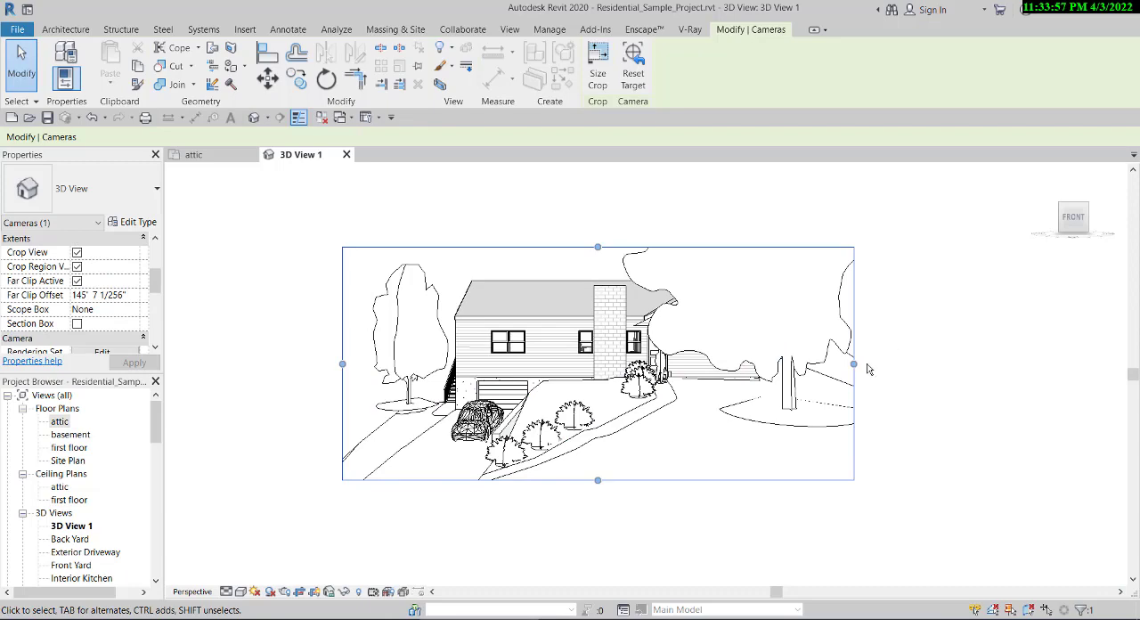
left_click_drag(855, 363, 827, 364)
scroll(827, 364, "down", 3)
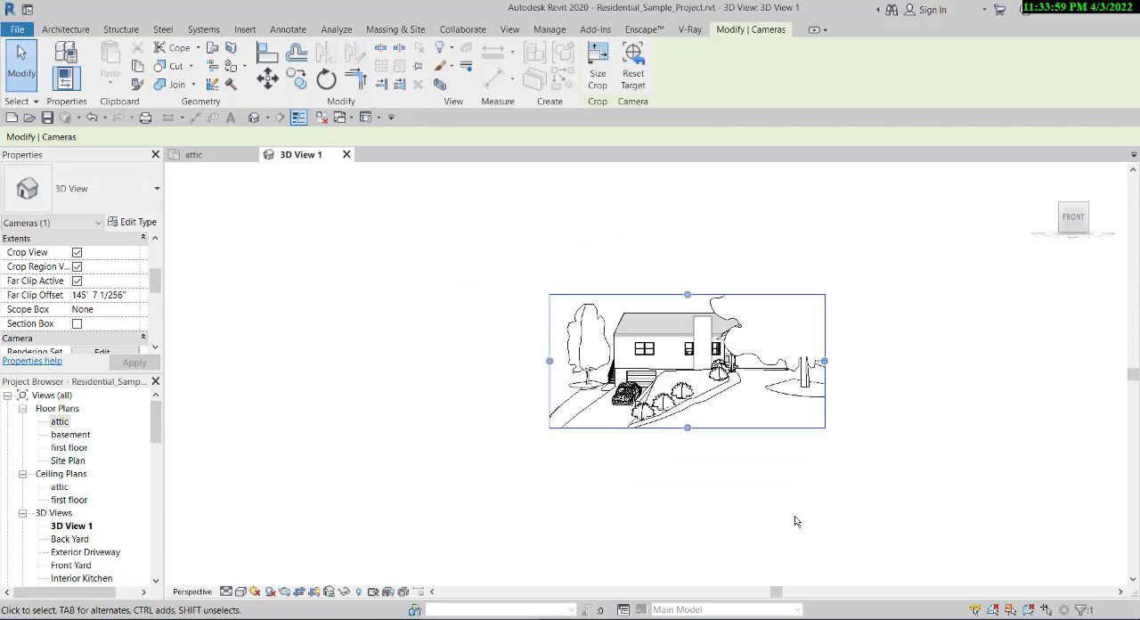
left_click(842, 376)
scroll(844, 379, "up", 3)
scroll(514, 252, "up", 3)
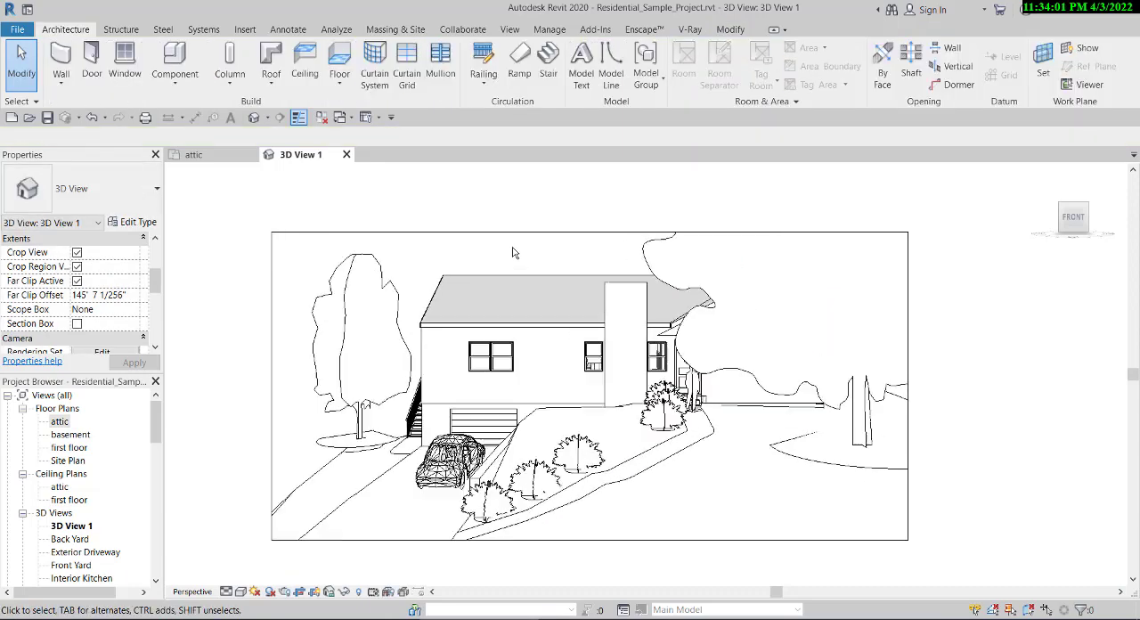
scroll(514, 252, "down", 4)
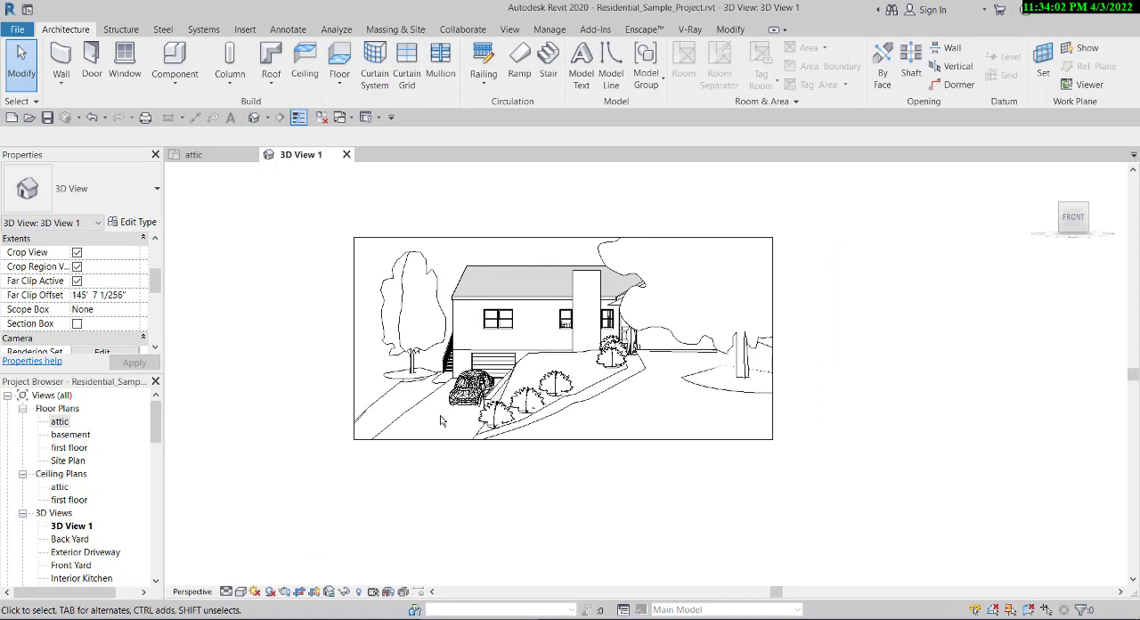
- Set the camera view's visual style to Realistic and look over the house
left_click(241, 592)
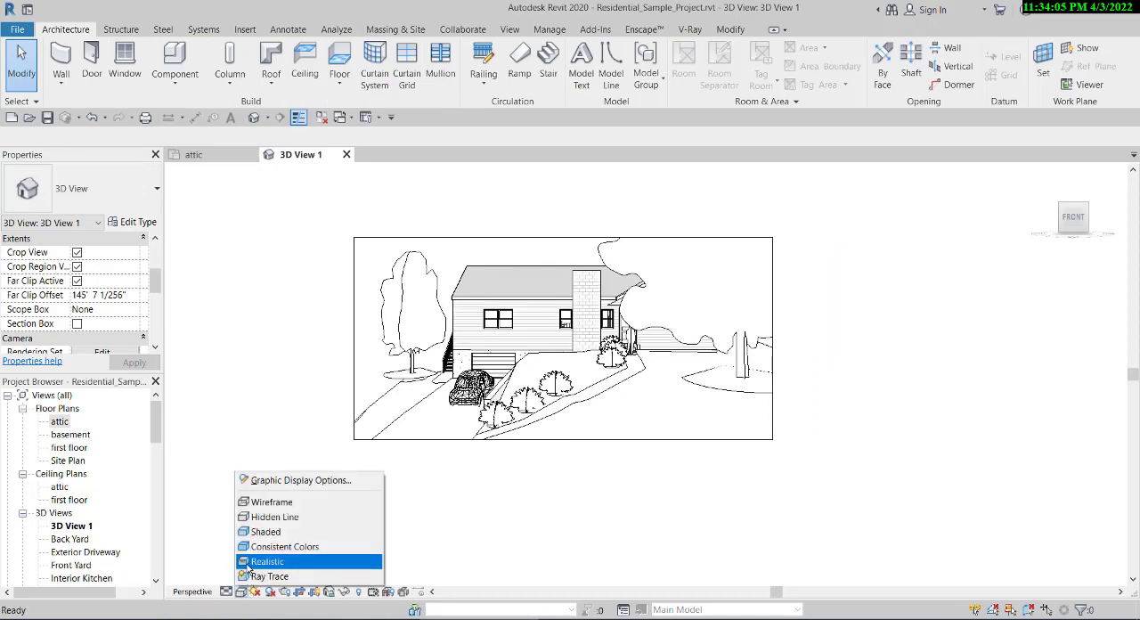
left_click(248, 563)
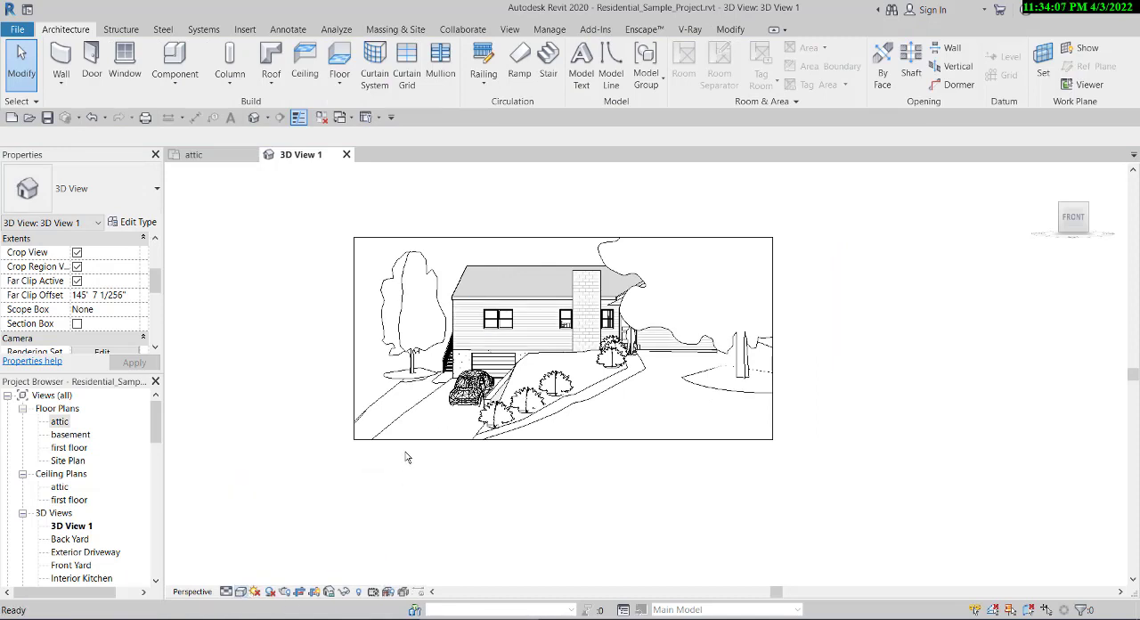
scroll(531, 369, "up", 4)
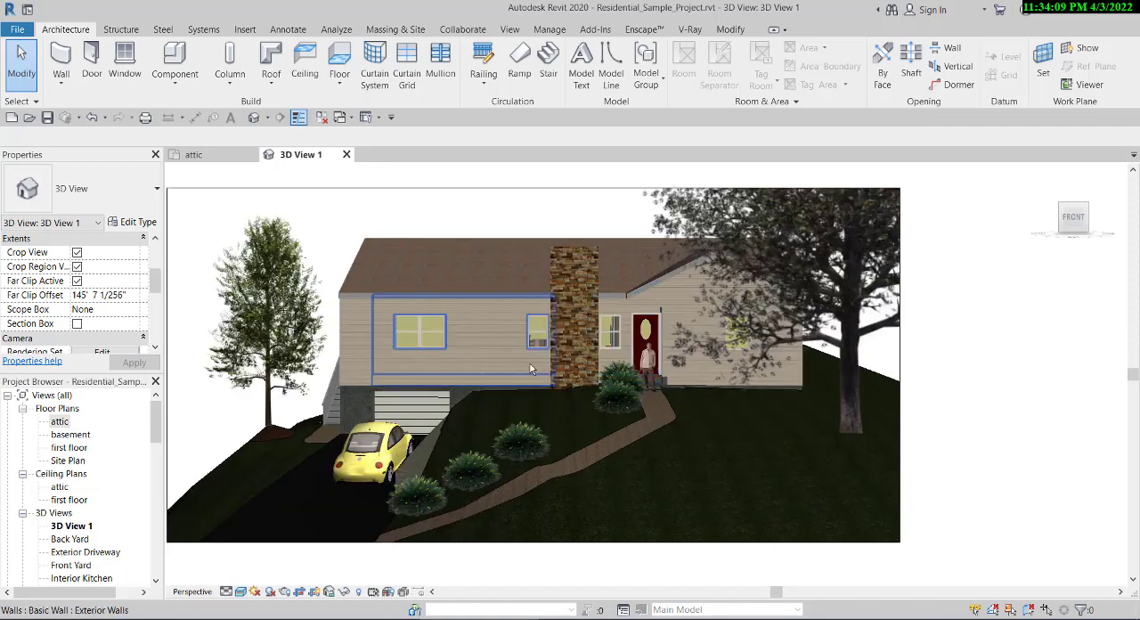
scroll(659, 347, "down", 1)
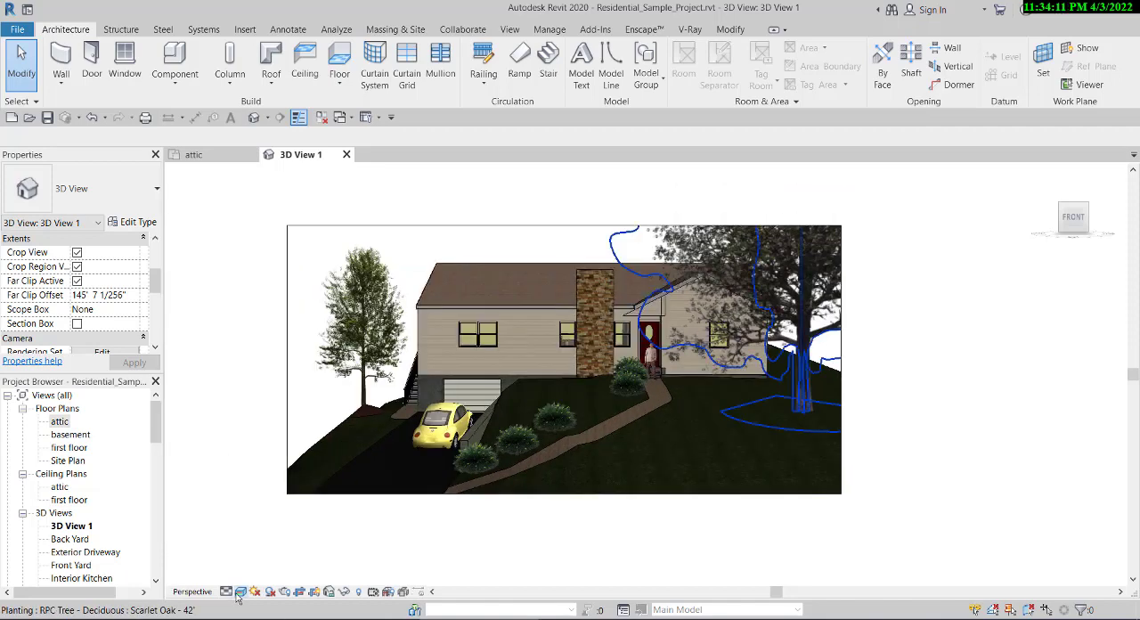
- Change the camera view's visual style to Consistent Colors, Shaded and finally Wireframe to compare them
left_click(240, 592)
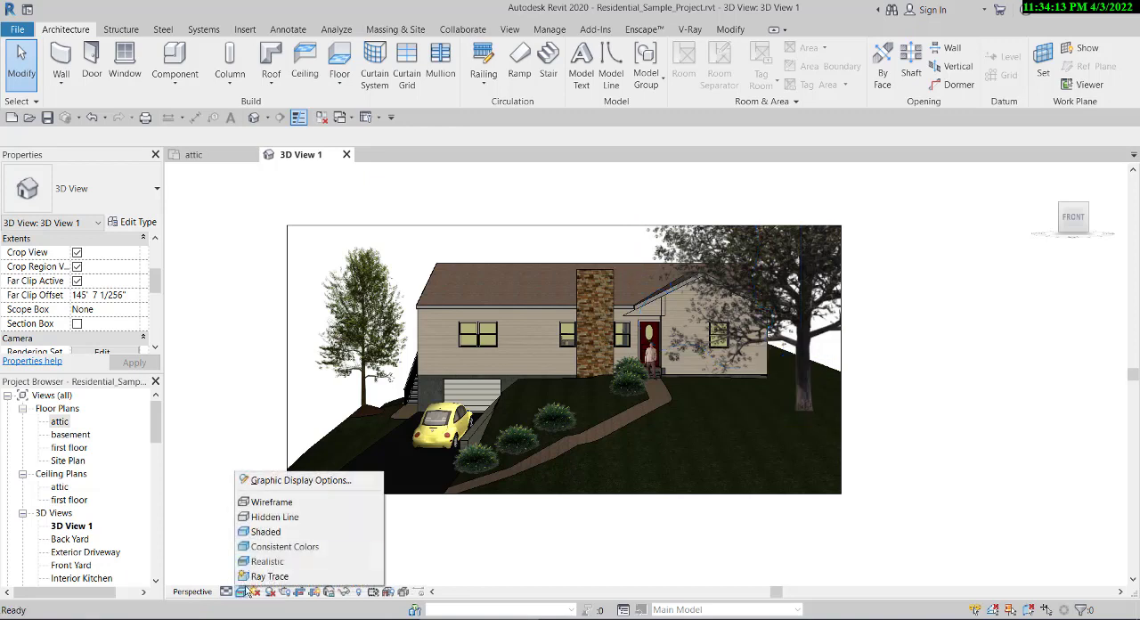
left_click(260, 546)
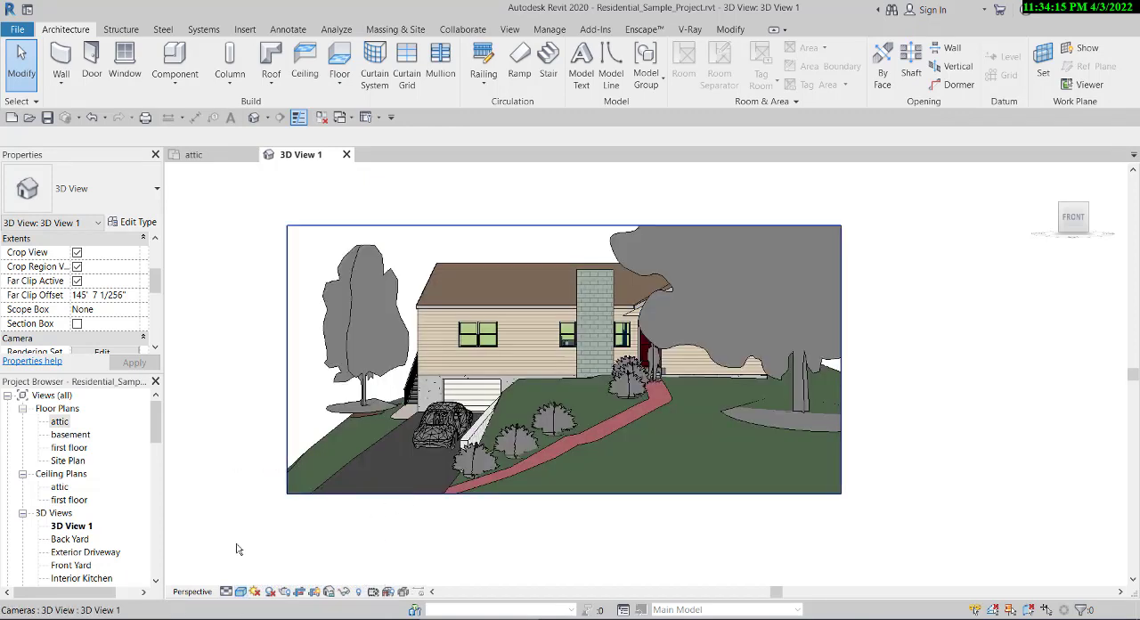
left_click(239, 592)
left_click(307, 531)
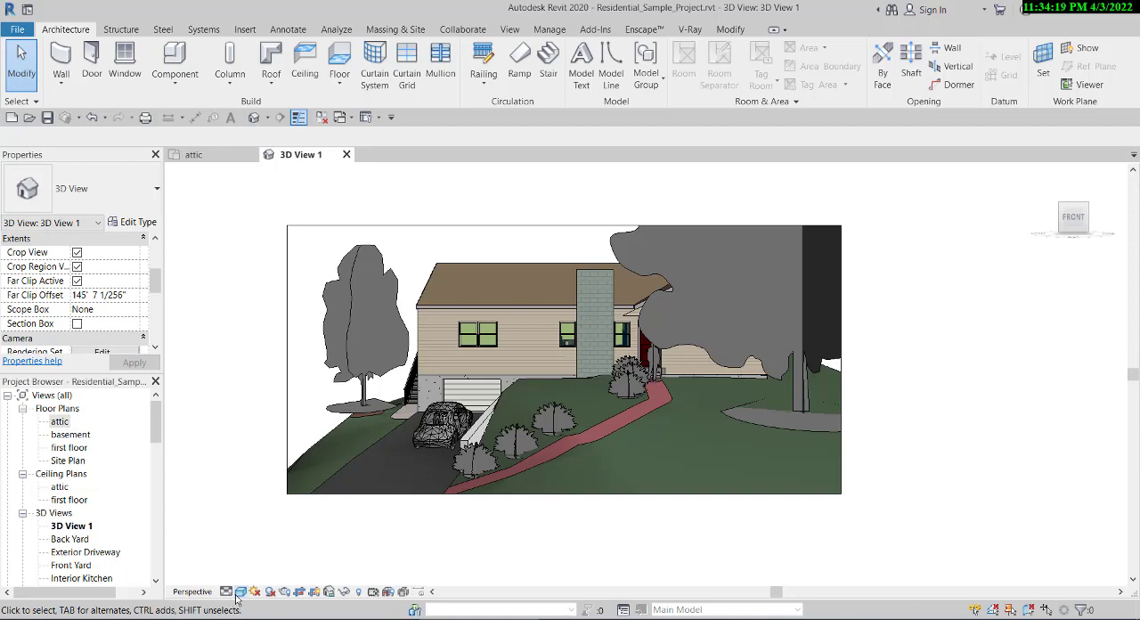
left_click(238, 592)
left_click(270, 503)
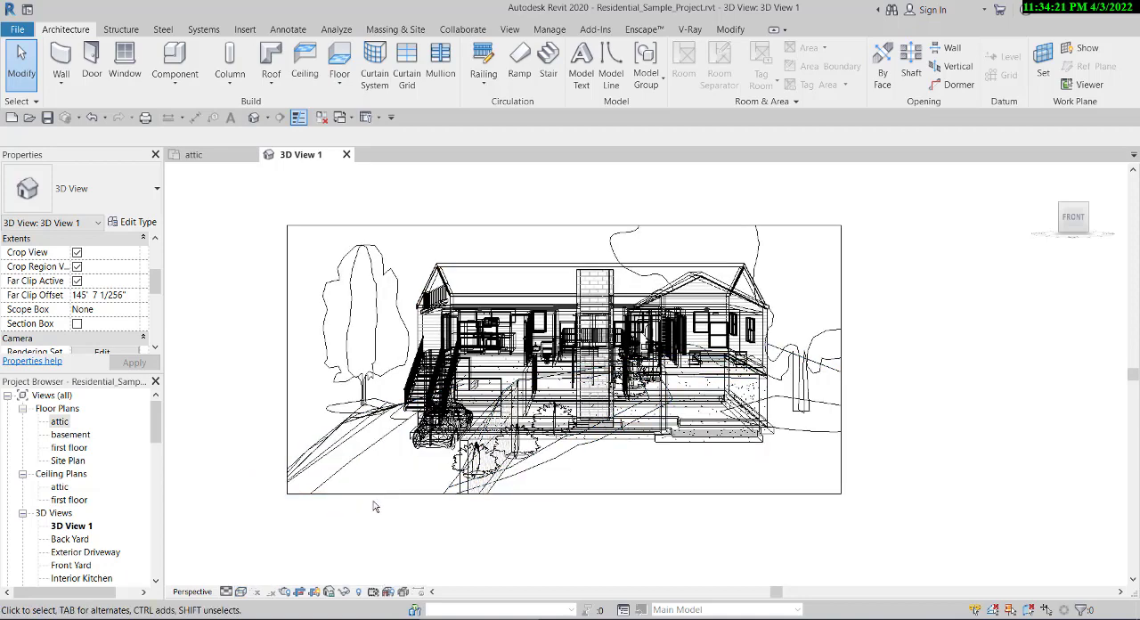
- Return the camera view's visual style to Realistic and look over the house
left_click(242, 592)
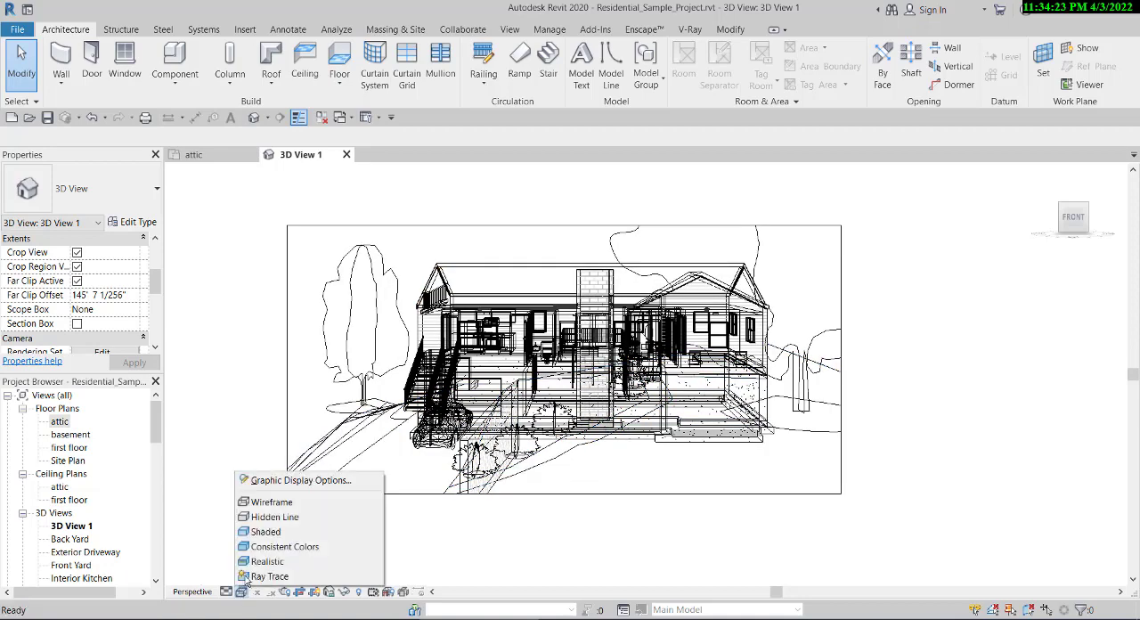
left_click(250, 563)
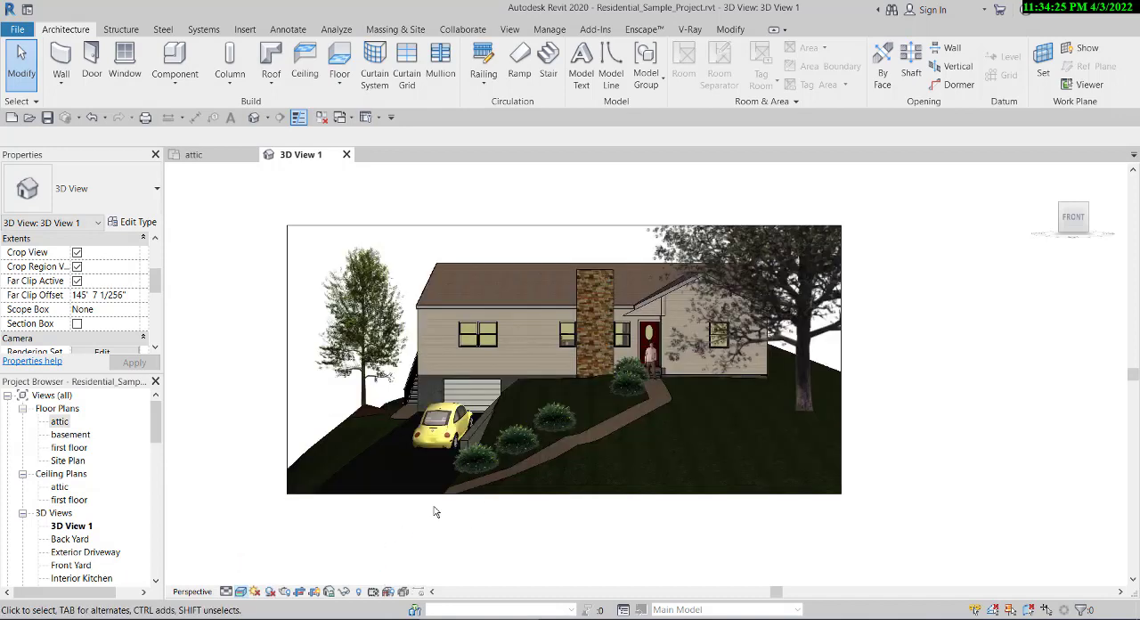
scroll(592, 401, "up", 1)
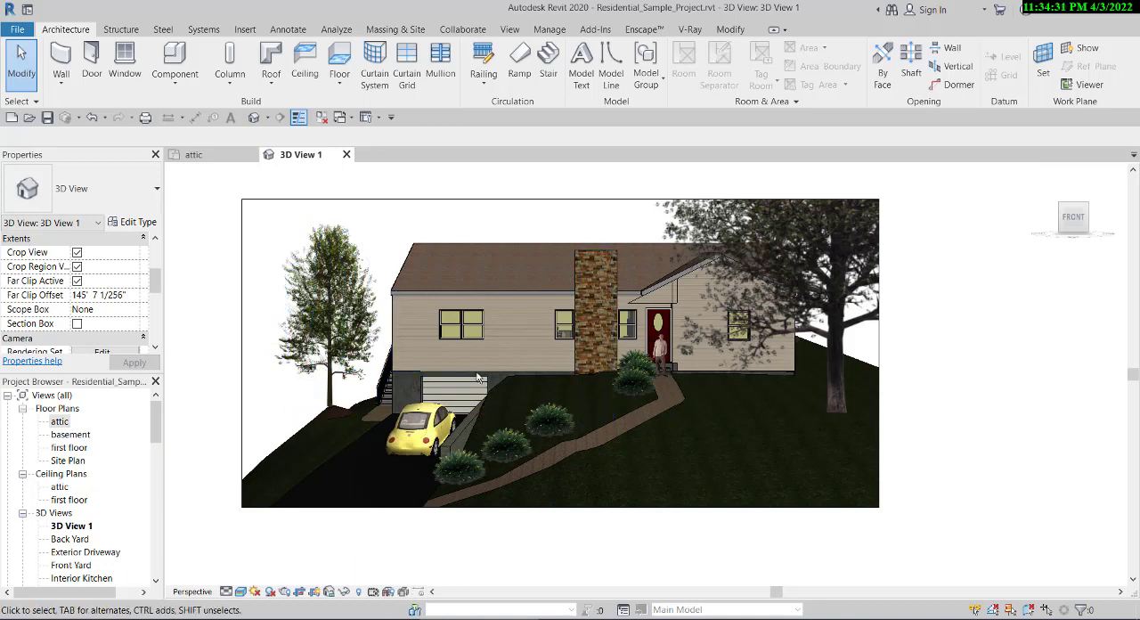
scroll(486, 368, "down", 1)
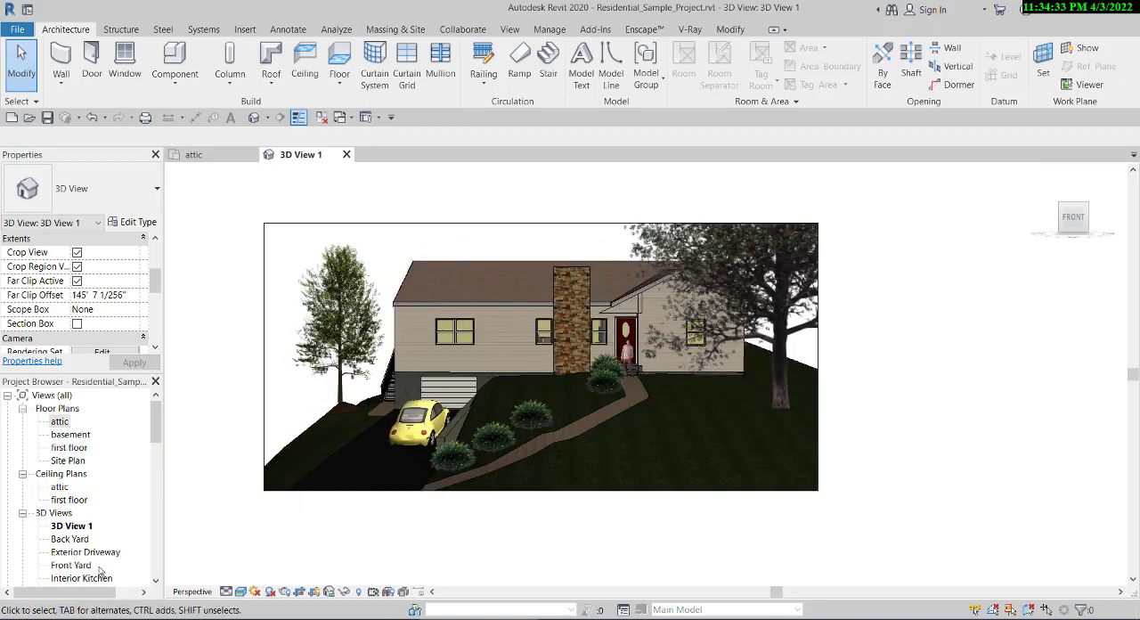
scroll(79, 504, "down", 1)
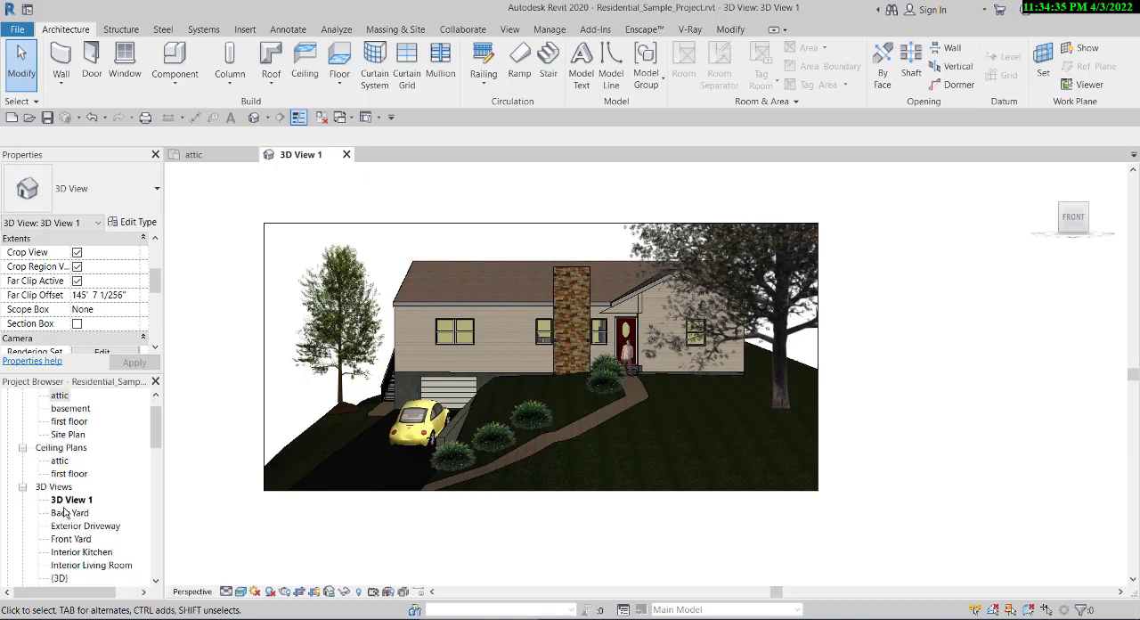
scroll(473, 342, "down", 1)
- Set the camera view's visual style to Consistent Colors
left_click(241, 591)
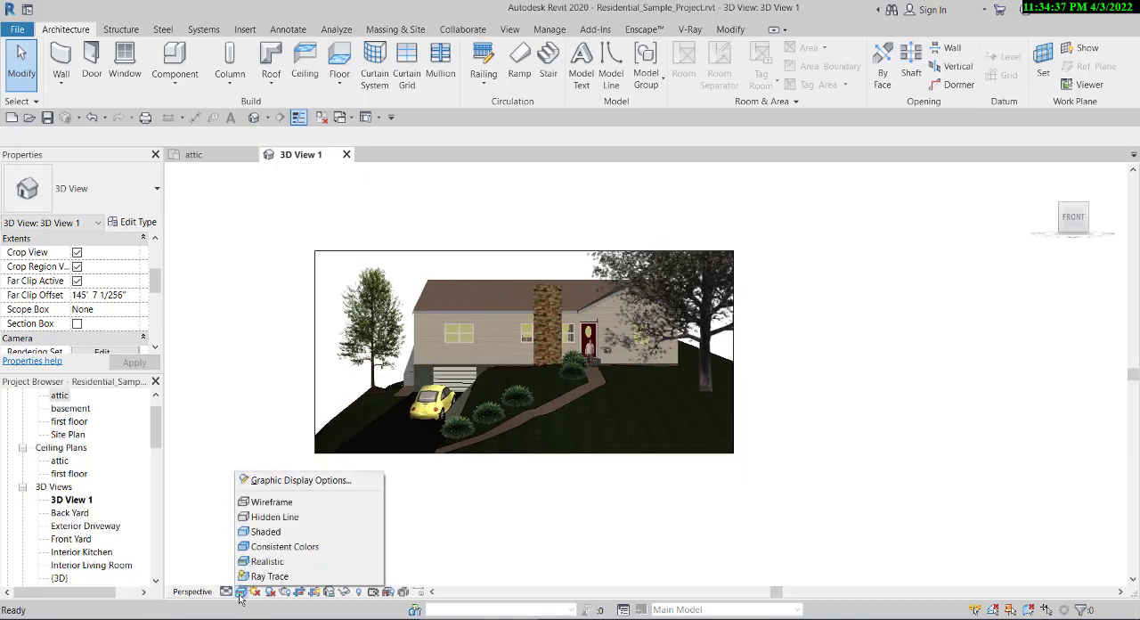
left_click(254, 546)
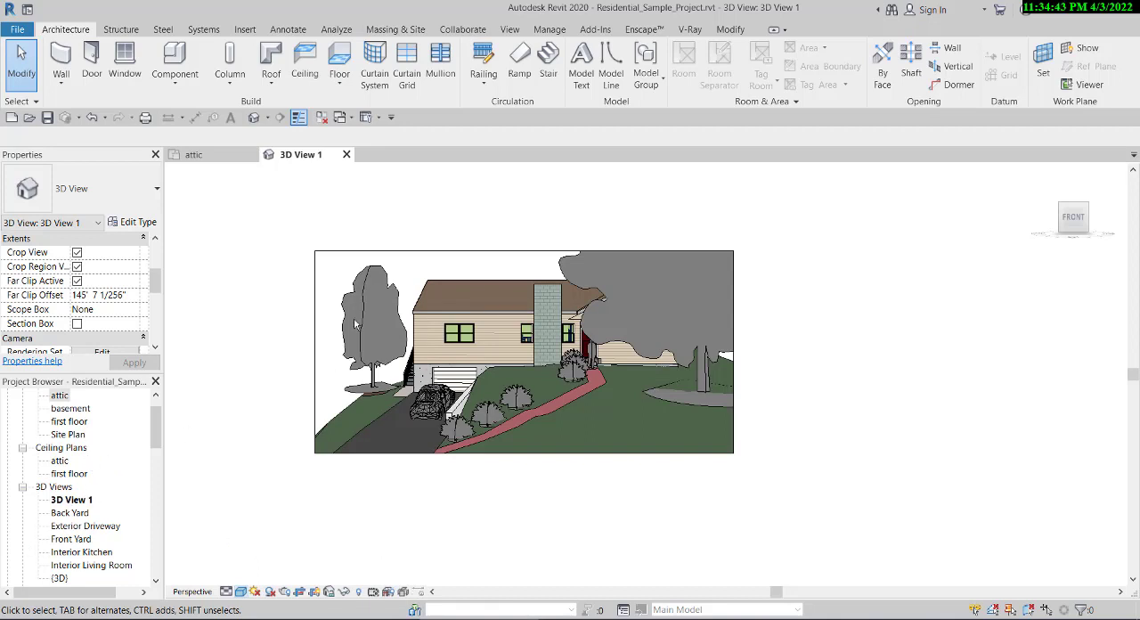
left_click(227, 157)
left_click(267, 157)
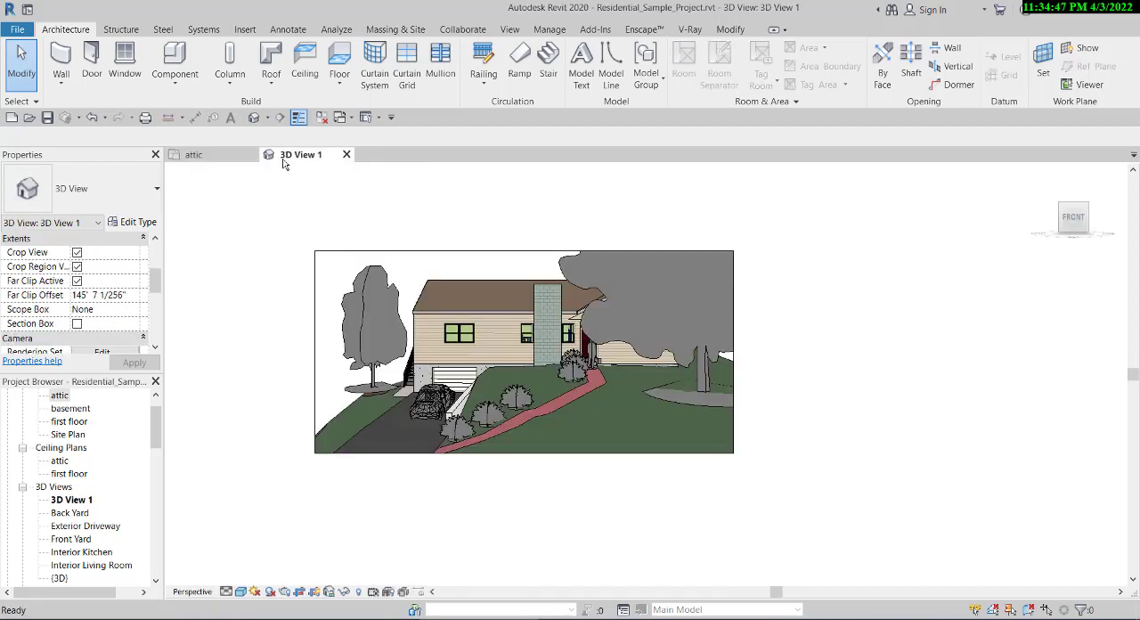
- Enable the Section Box for the camera view and select it
scroll(67, 321, "up", 1)
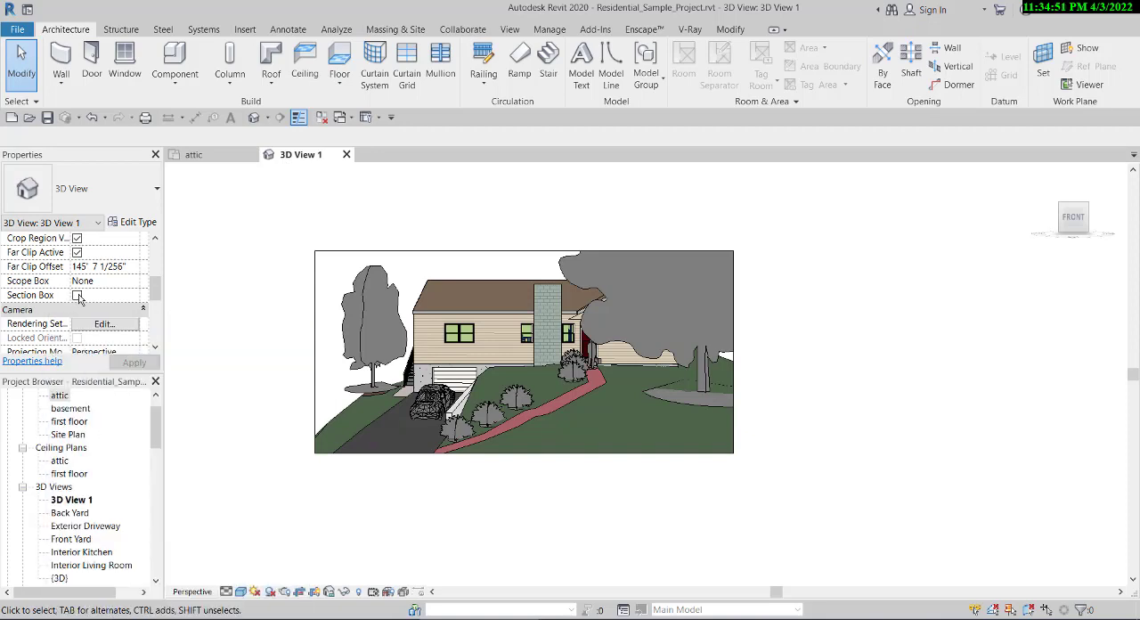
left_click(76, 295)
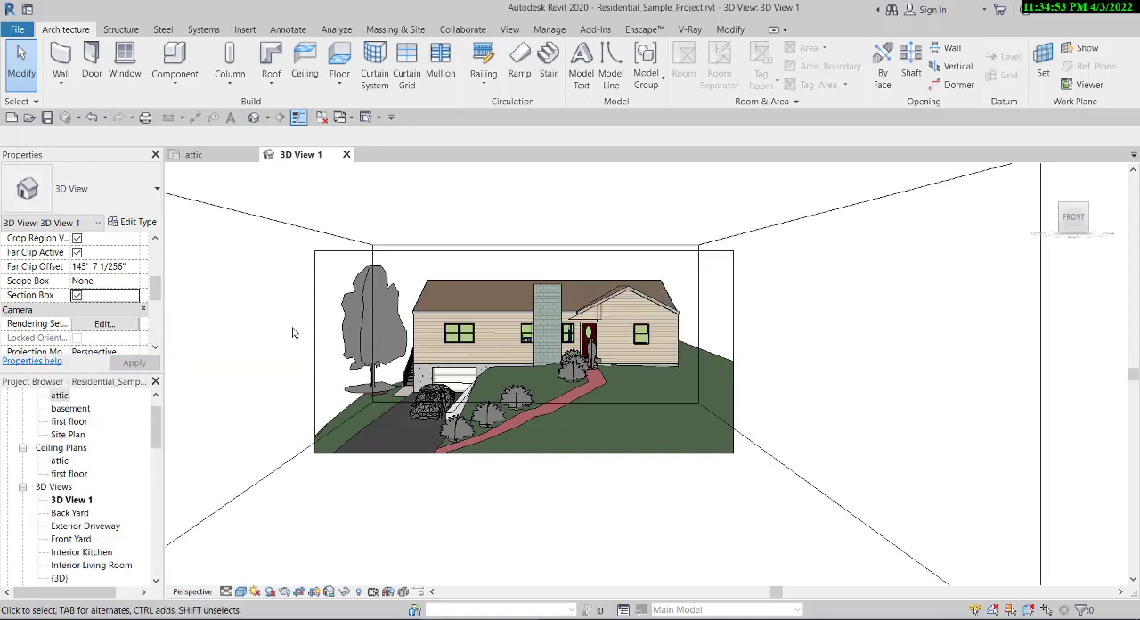
left_click(234, 496)
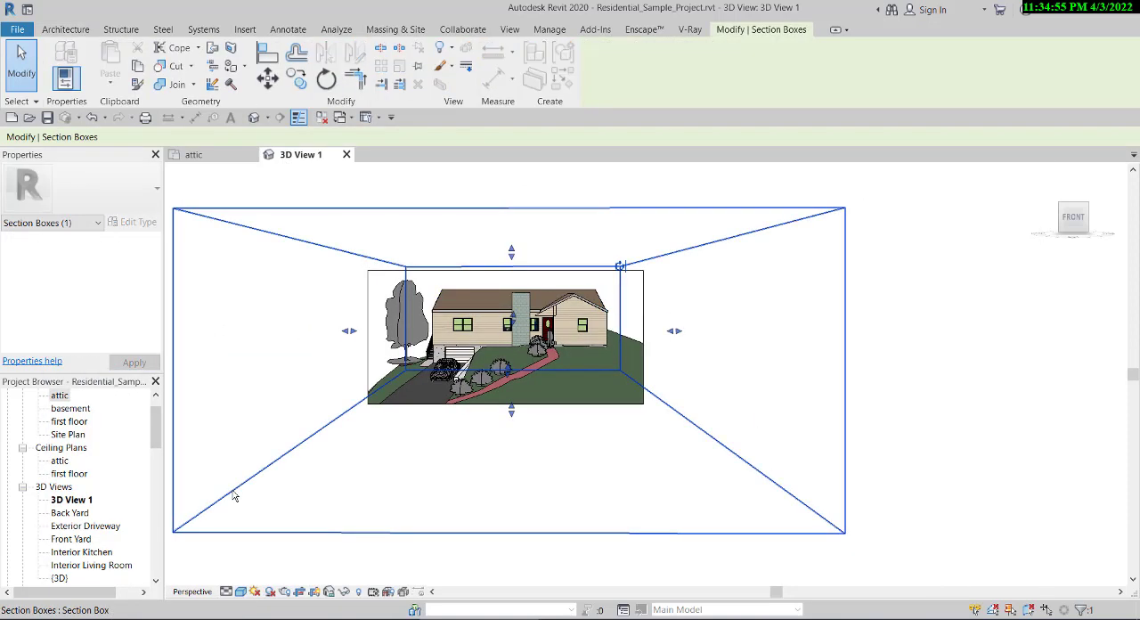
- In the attic floor plan, move the section box's front edge back so it cuts through the front part of the house
left_click(217, 155)
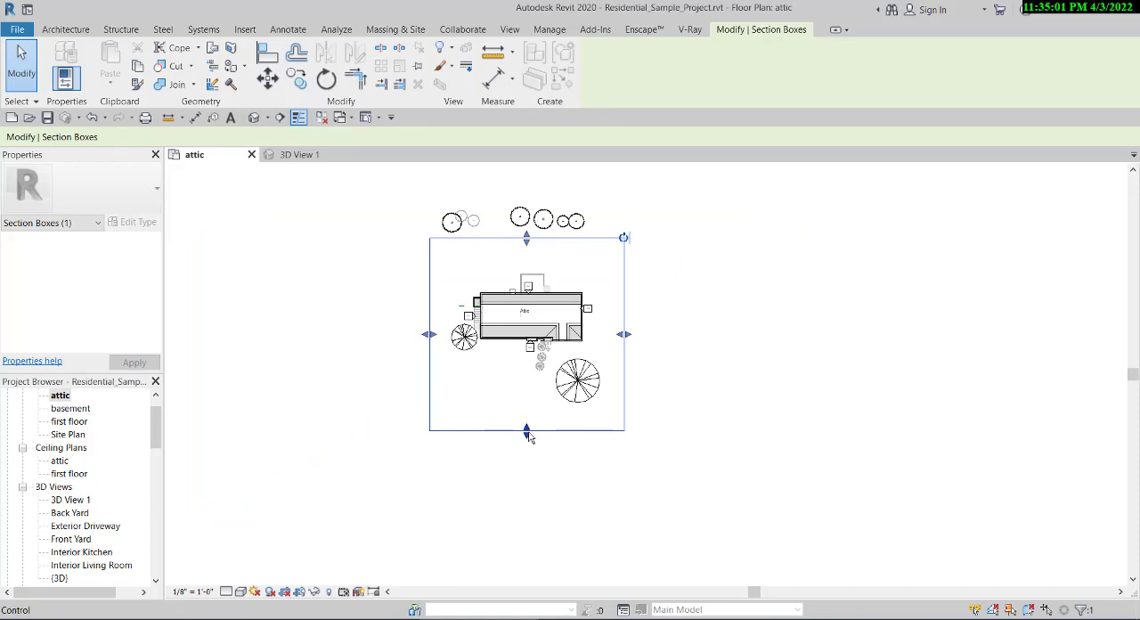
left_click_drag(526, 433, 534, 353)
scroll(525, 330, "up", 2)
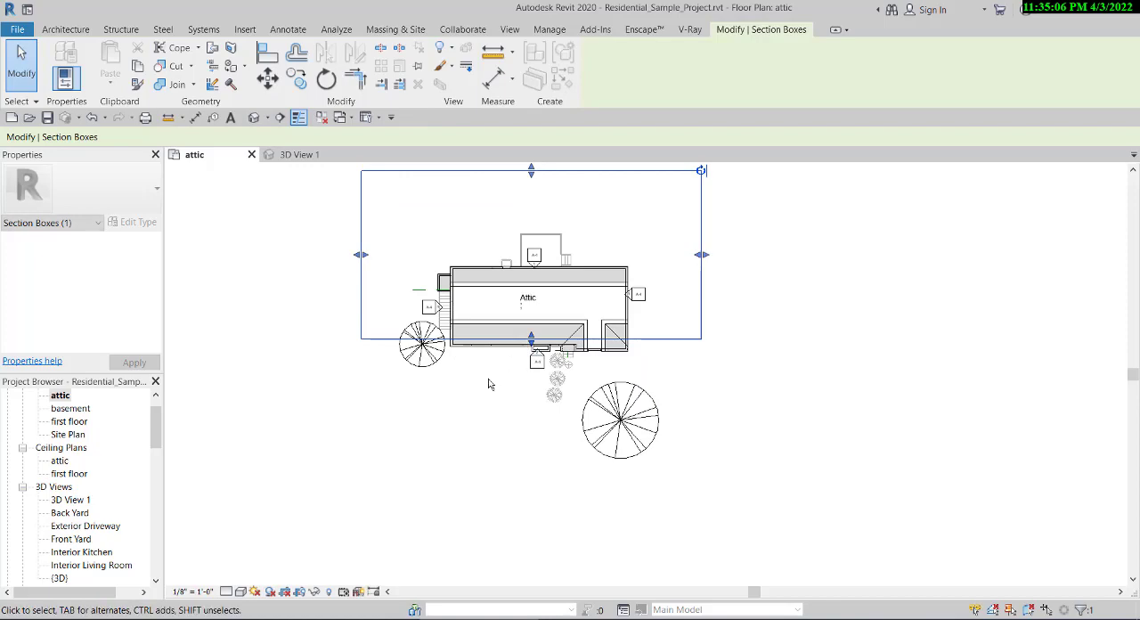
- Examine the cut-open rooms, stairs and basement in the 3D View 1 camera view
left_click(298, 155)
scroll(530, 365, "up", 2)
scroll(529, 365, "up", 3)
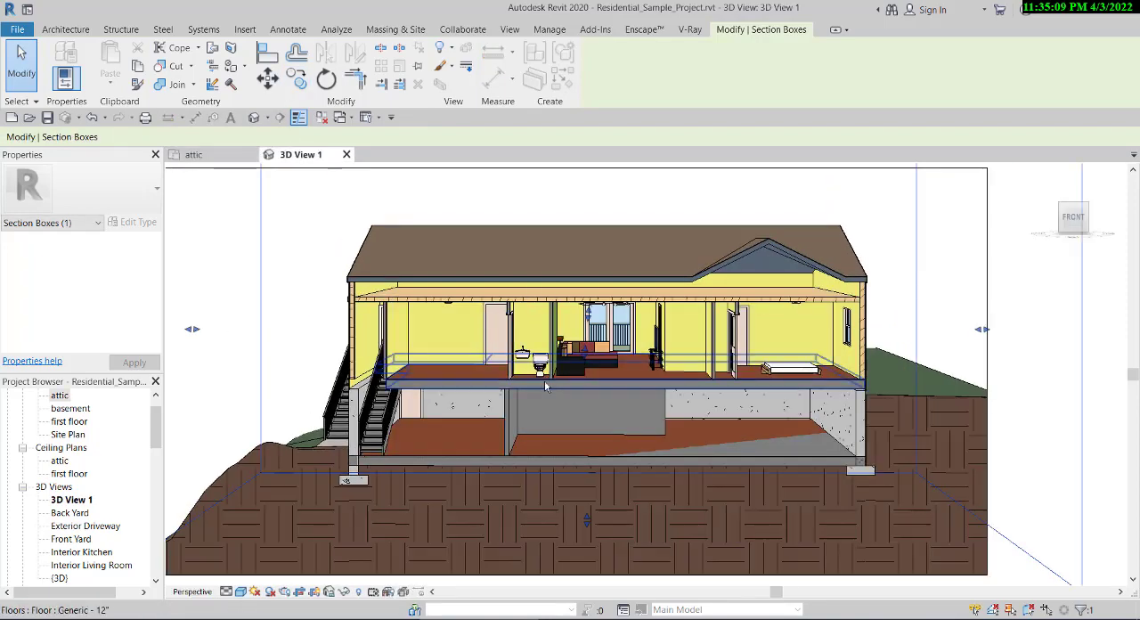
scroll(583, 469, "up", 3)
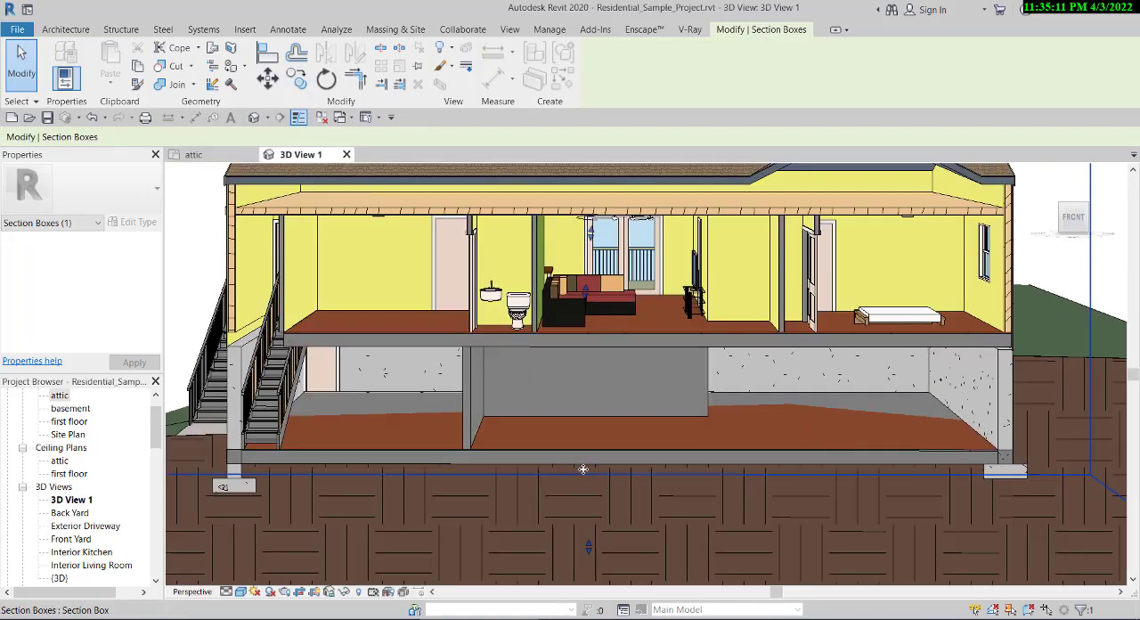
scroll(492, 419, "down", 4)
scroll(510, 372, "up", 3)
scroll(528, 435, "down", 4)
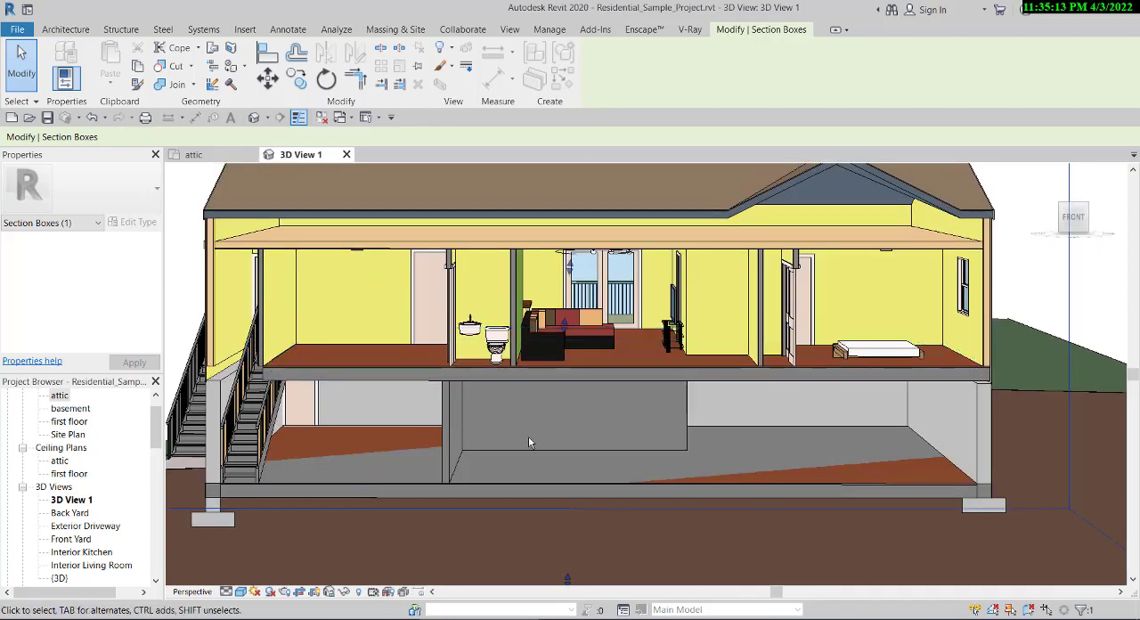
scroll(481, 417, "up", 1)
scroll(482, 417, "down", 1)
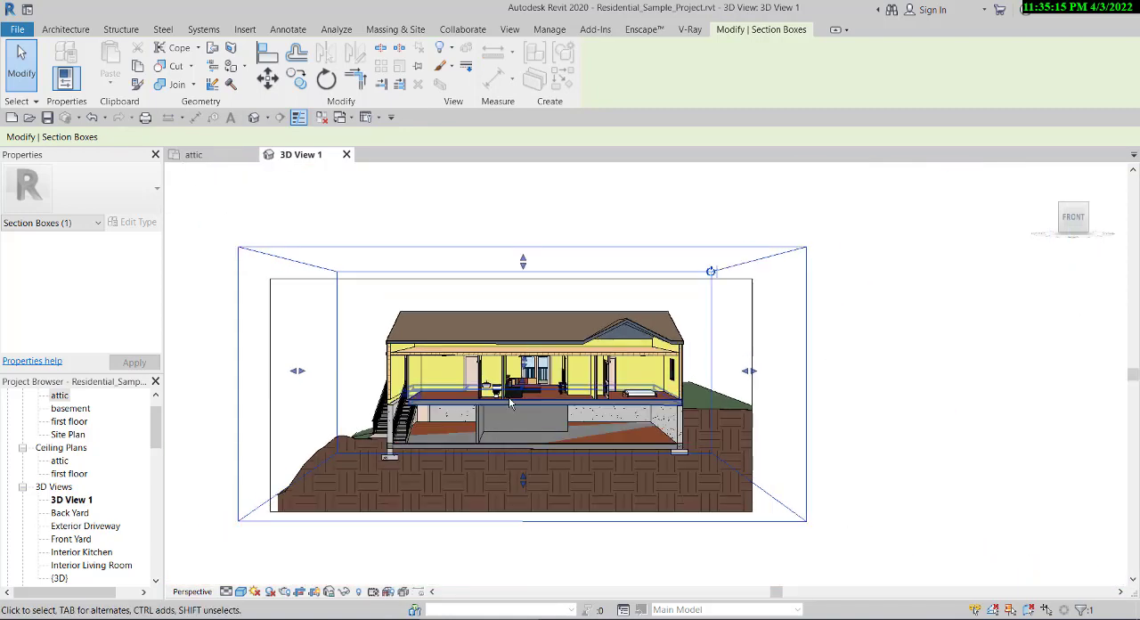
scroll(516, 383, "up", 2)
scroll(546, 351, "down", 2)
scroll(546, 351, "up", 3)
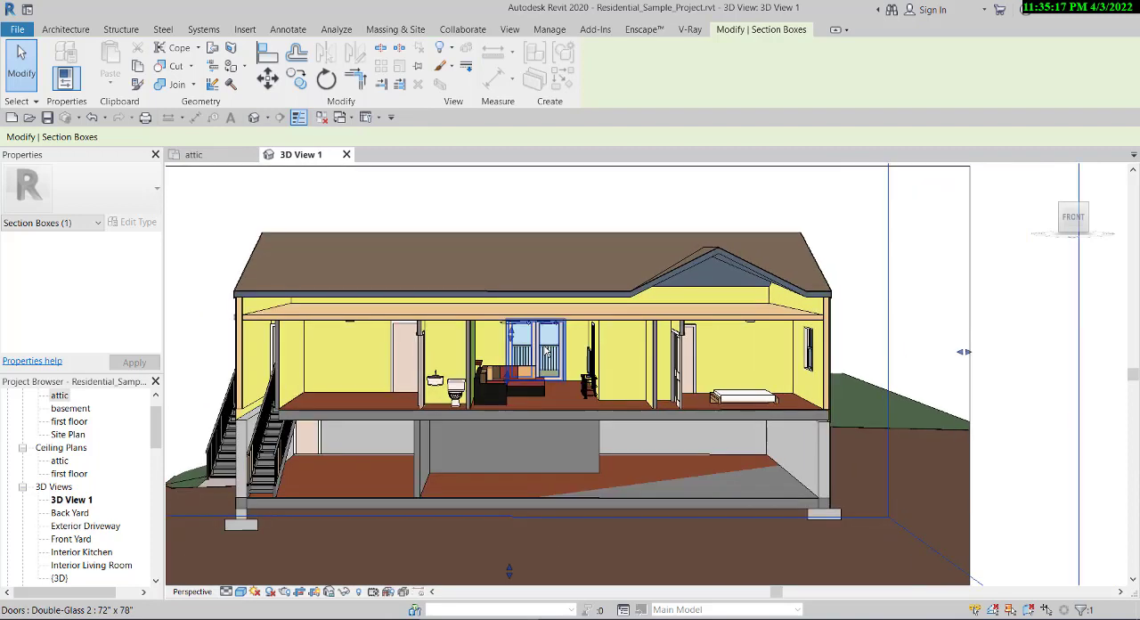
scroll(534, 357, "down", 5)
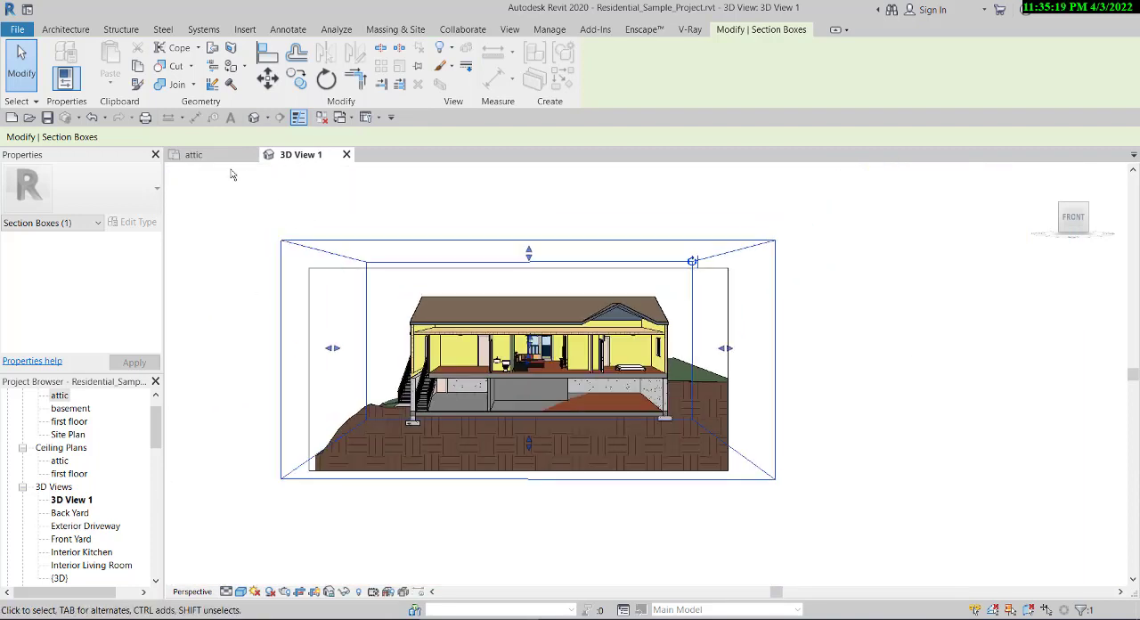
- Narrow the section box in the attic plan to inside the house's two end walls, check the cut in the camera view and deselect it
left_click(209, 156)
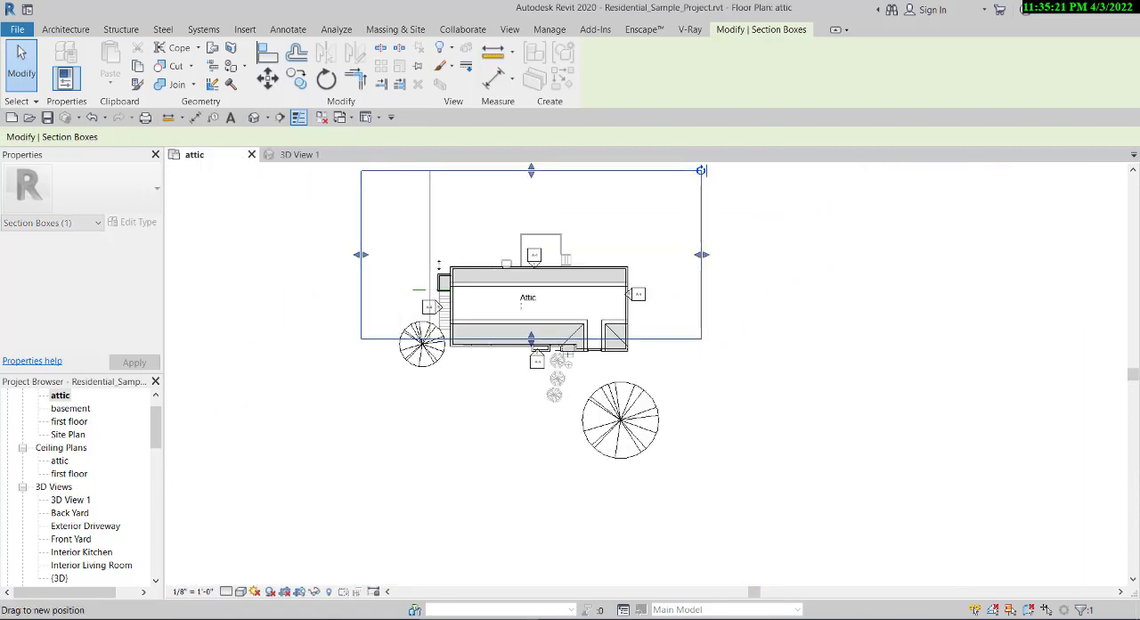
scroll(496, 415, "down", 2)
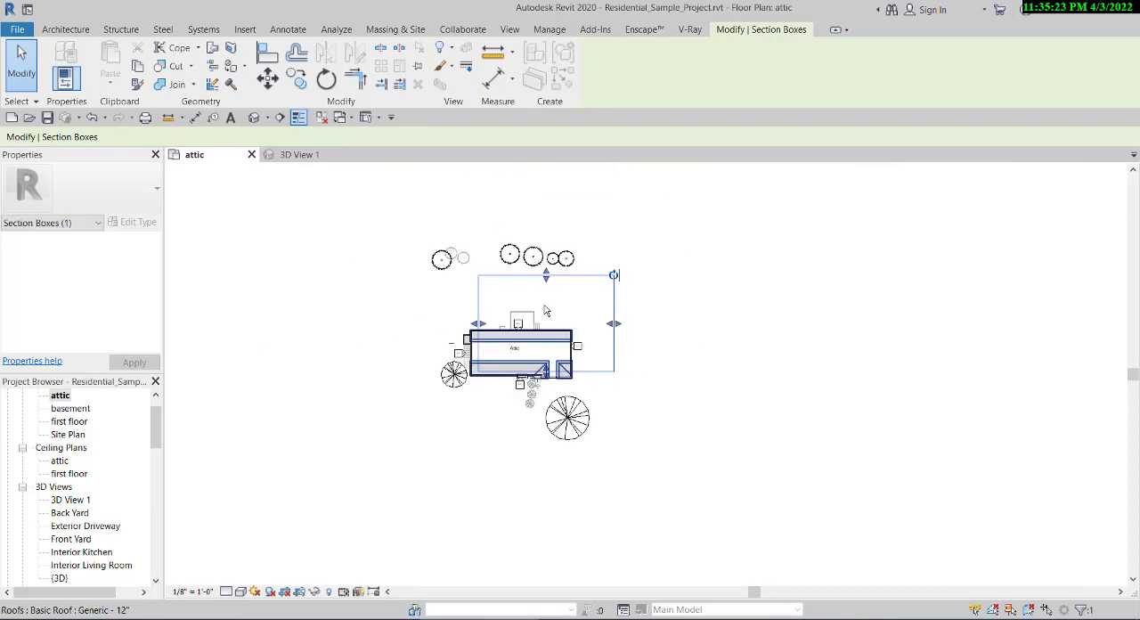
scroll(546, 310, "up", 1)
left_click_drag(623, 325, 564, 317)
scroll(507, 314, "up", 2)
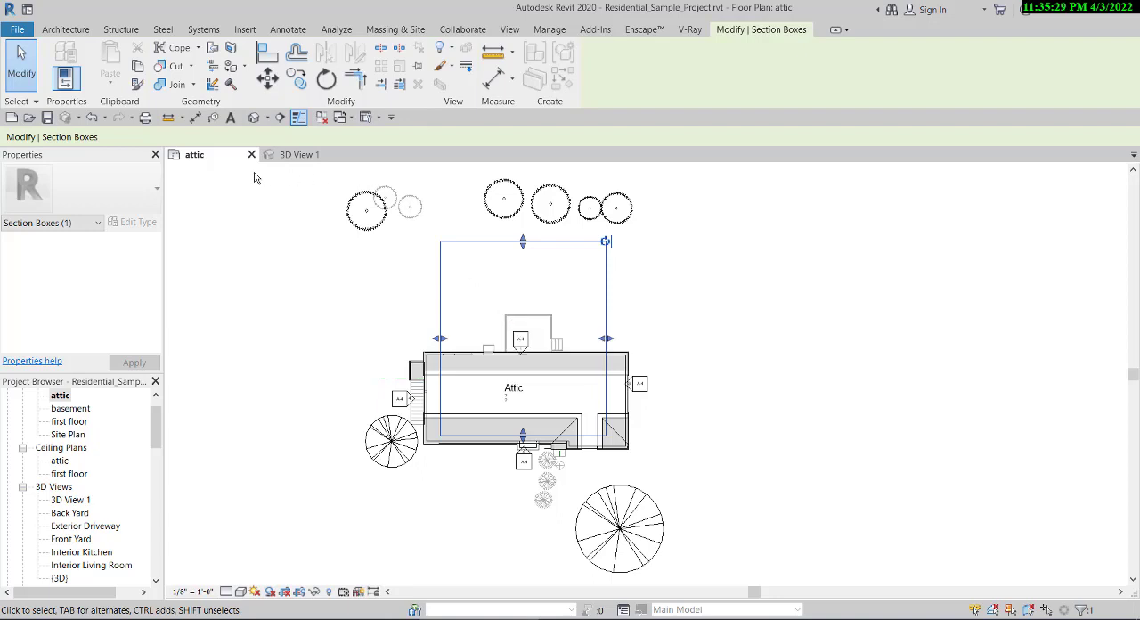
left_click(299, 156)
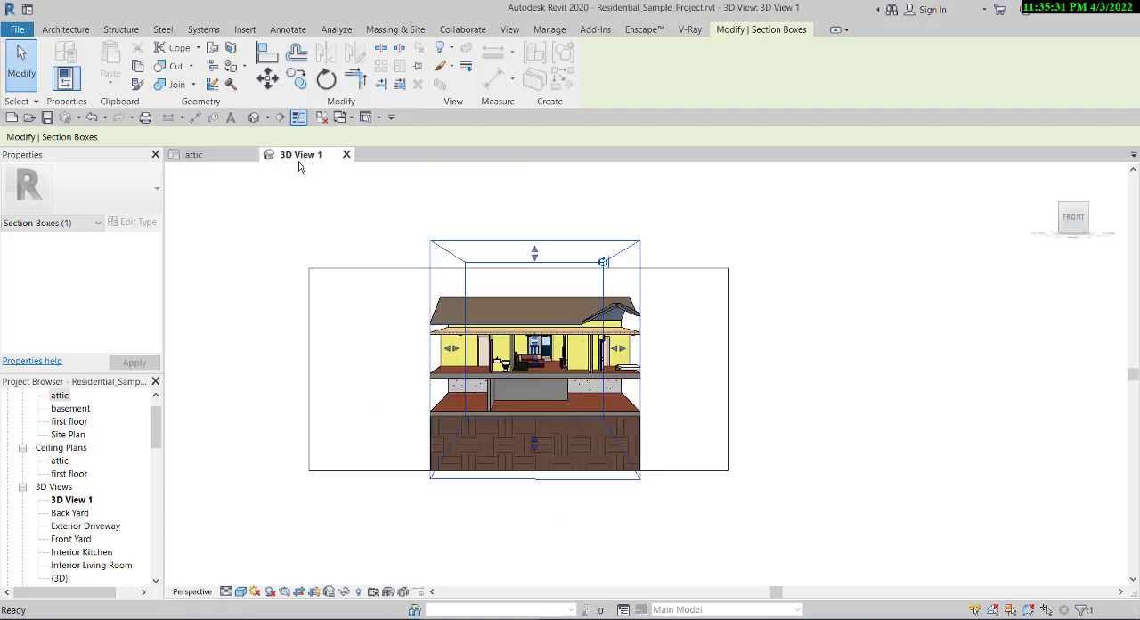
scroll(527, 392, "up", 2)
scroll(415, 330, "up", 1)
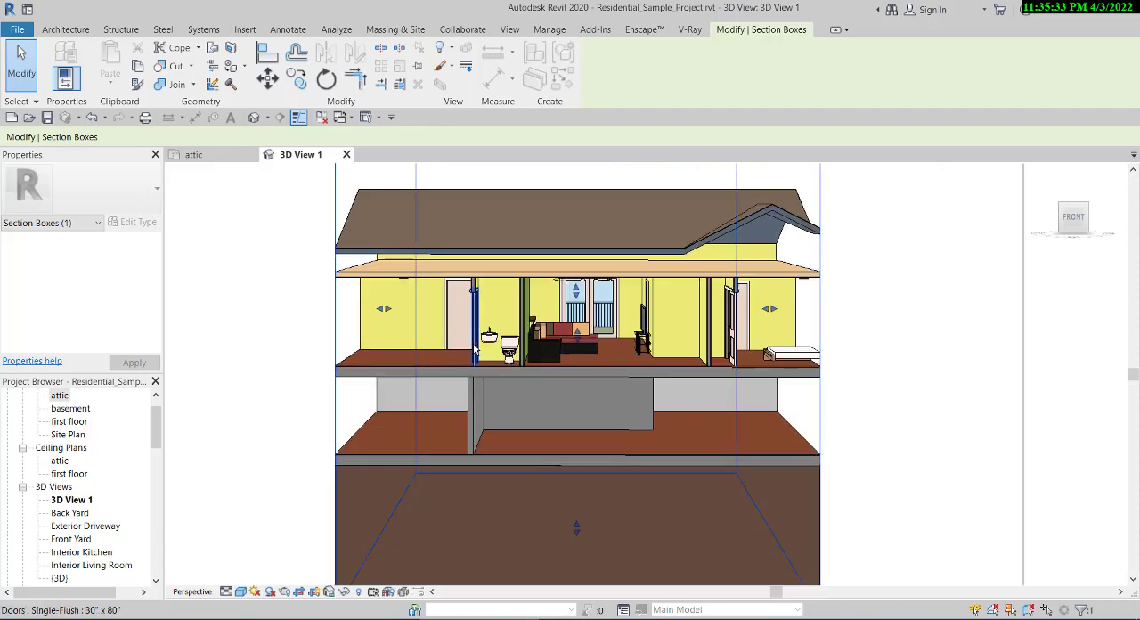
scroll(397, 534, "down", 4)
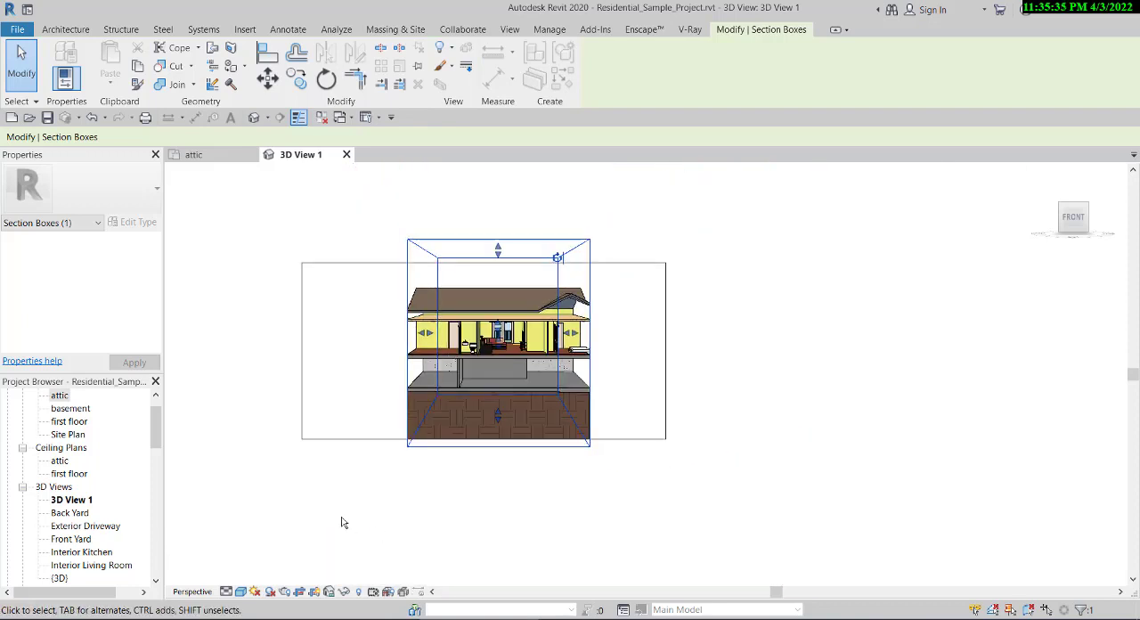
left_click(341, 517)
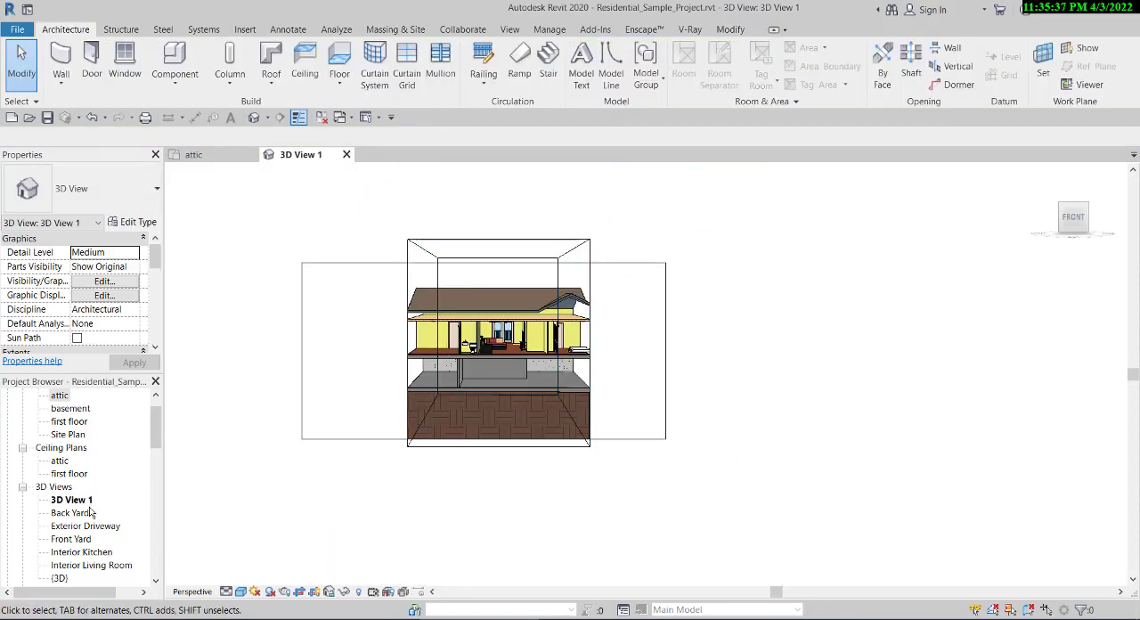
- Rename the camera view 3D View 1 as fdkdmkf
scroll(456, 418, "down", 1)
scroll(427, 322, "up", 2)
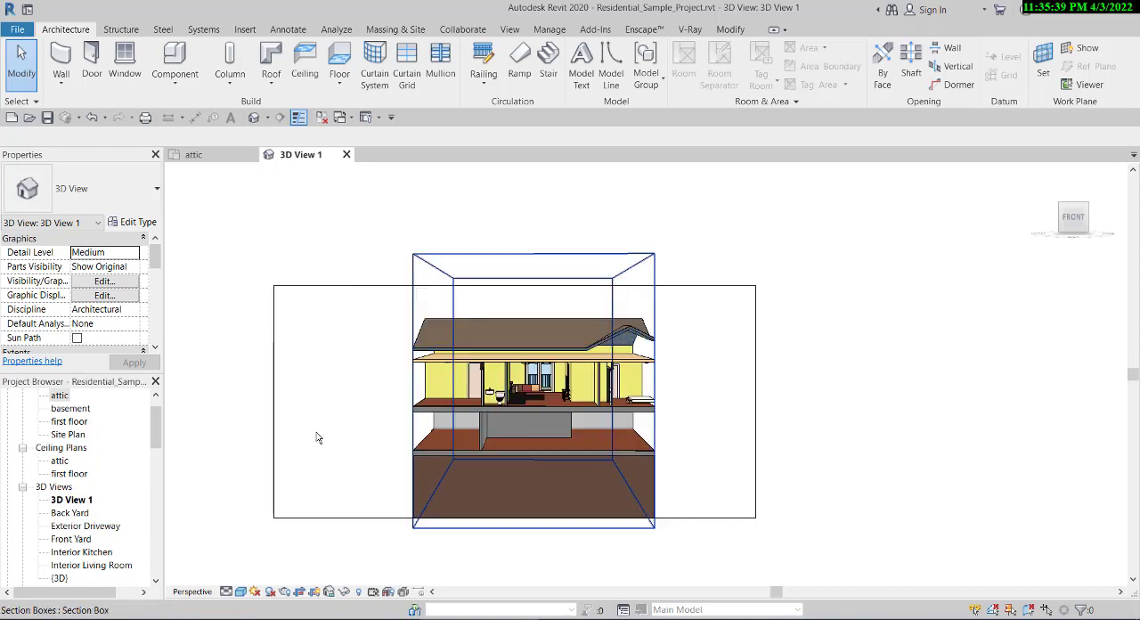
right_click(86, 500)
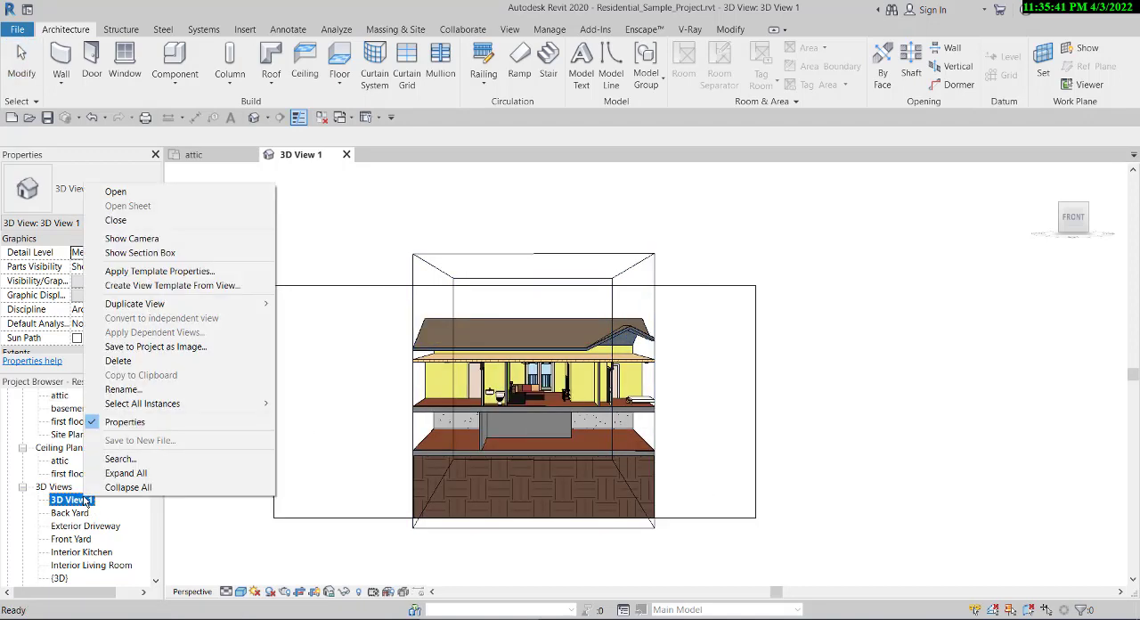
left_click(122, 389)
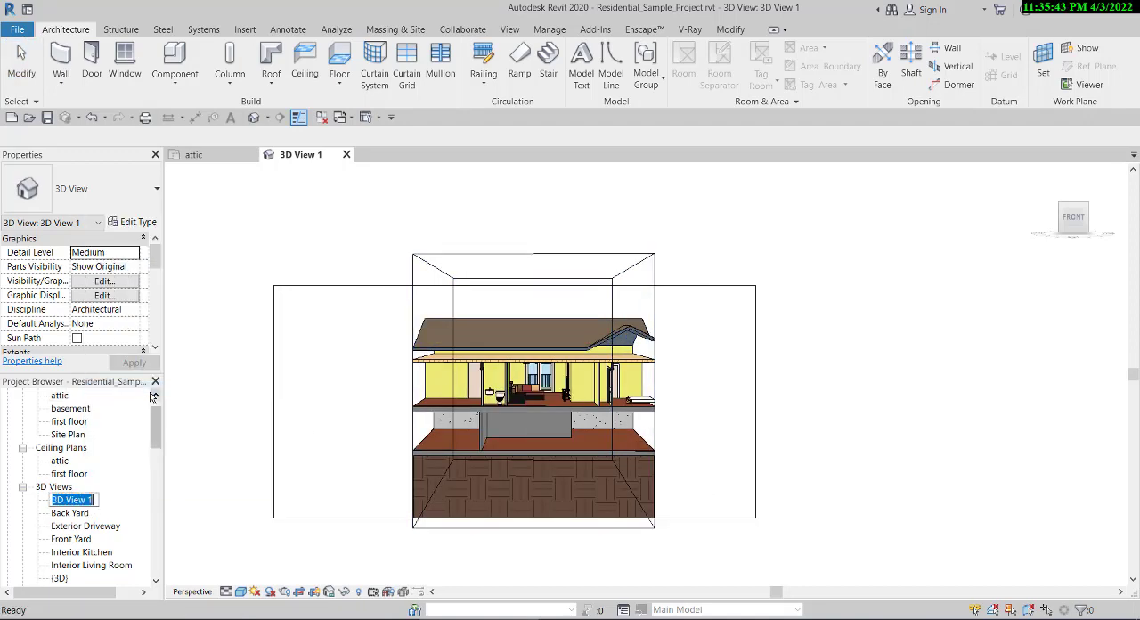
type("fdkdmkf")
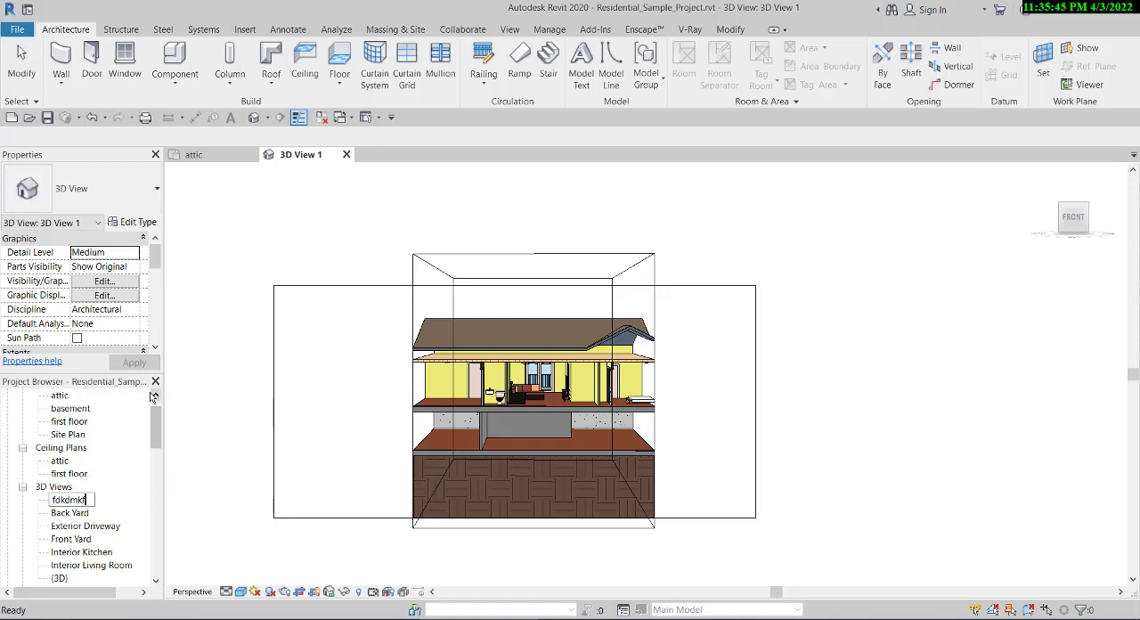
key("Return")
scroll(375, 414, "down", 5)
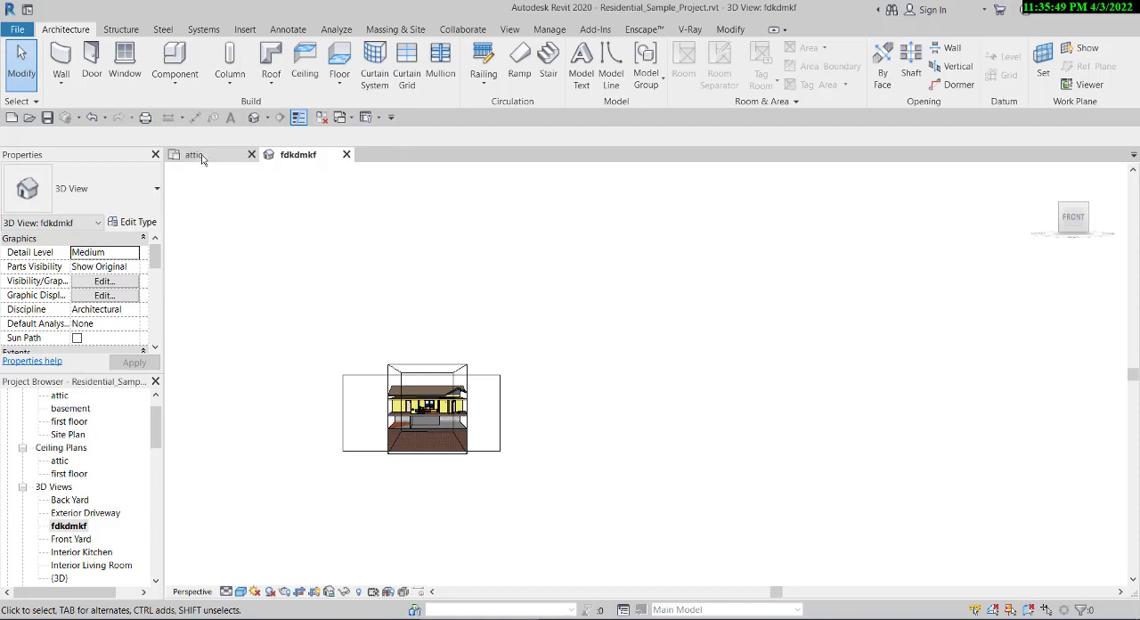
- In the basement floor plan, place a perspective camera outside the house's front garage-side corner, aimed at the interior beside the garage
double_click(78, 412)
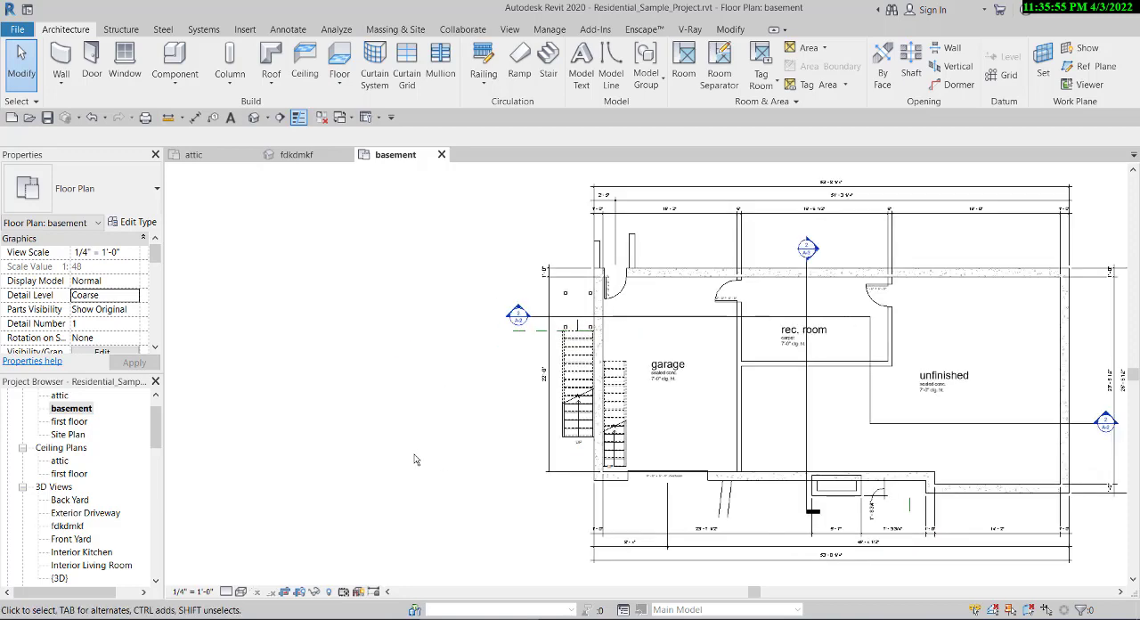
scroll(417, 457, "down", 3)
scroll(441, 445, "up", 2)
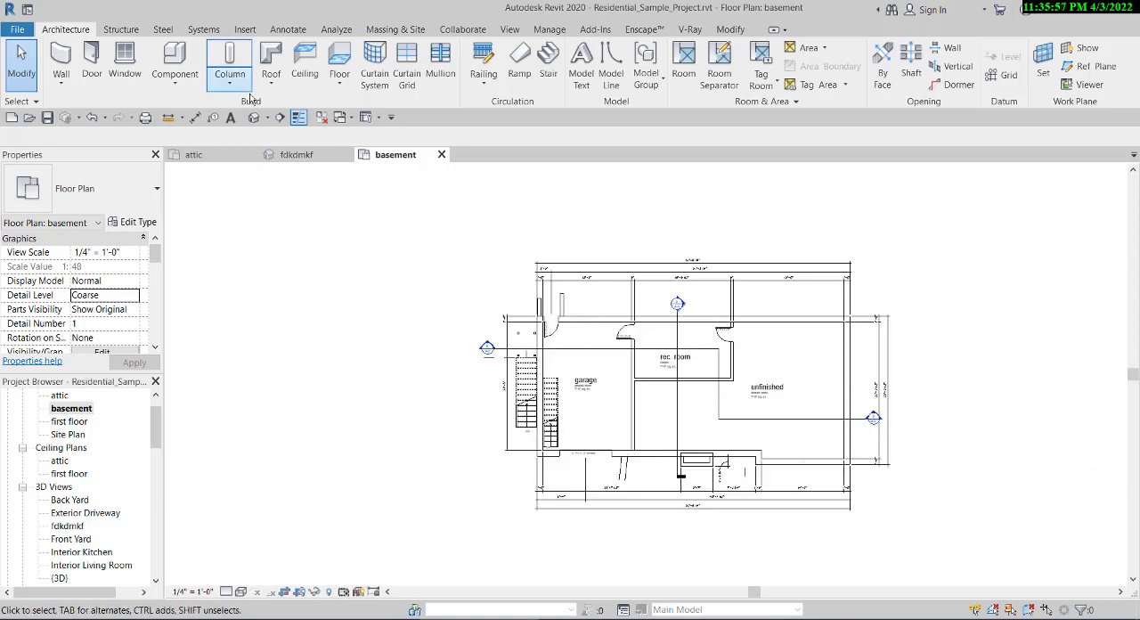
left_click(267, 118)
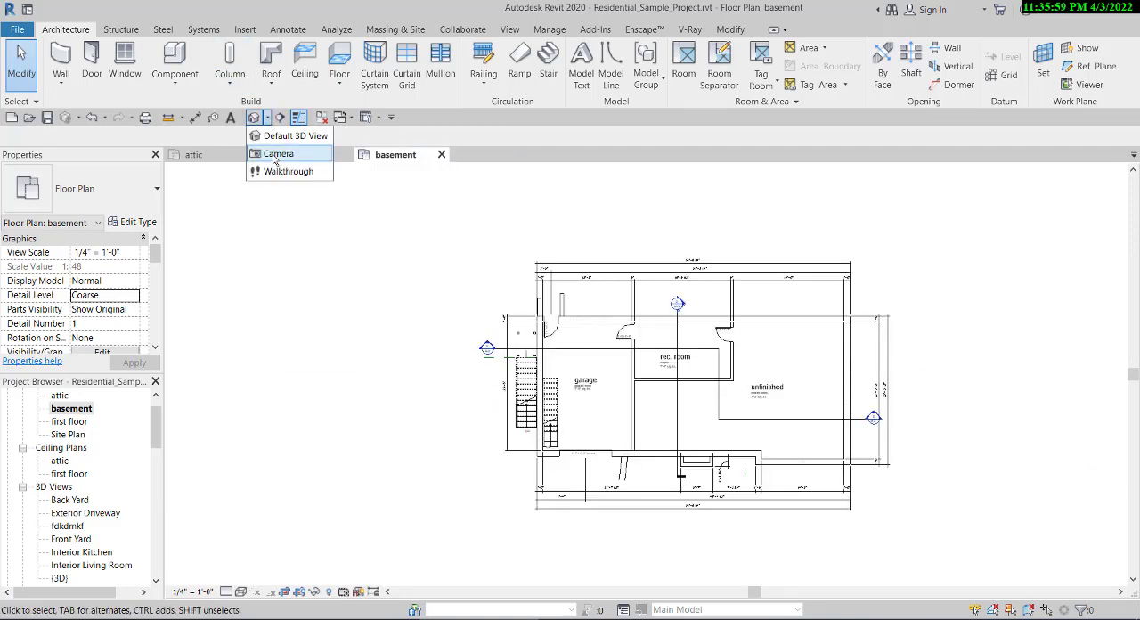
left_click(272, 153)
scroll(631, 420, "down", 3)
scroll(514, 481, "up", 2)
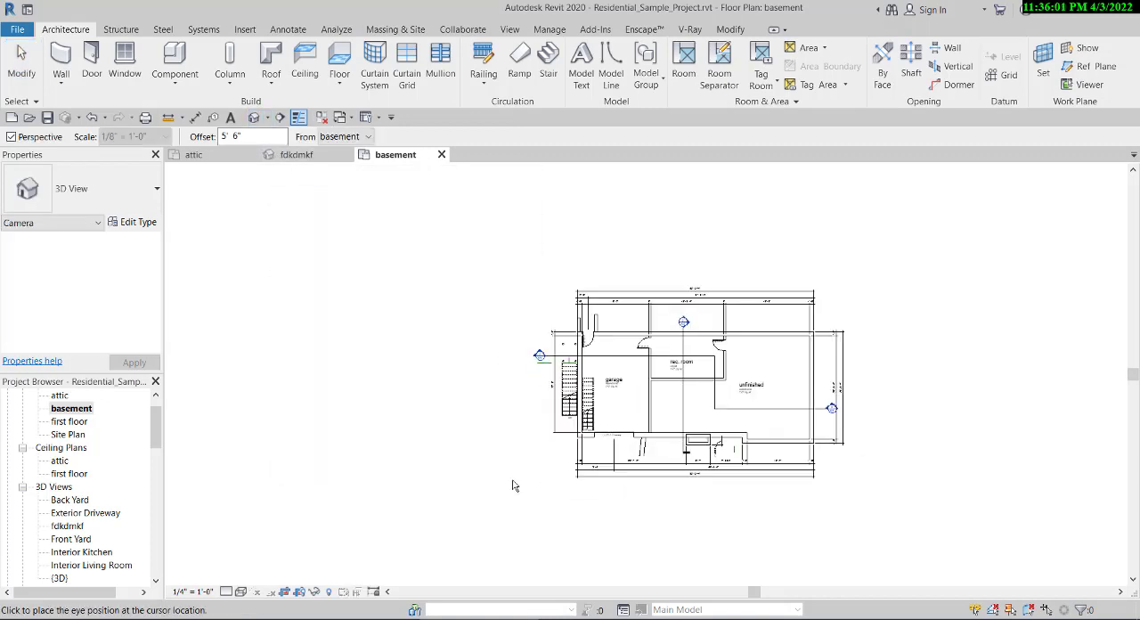
left_click(408, 527)
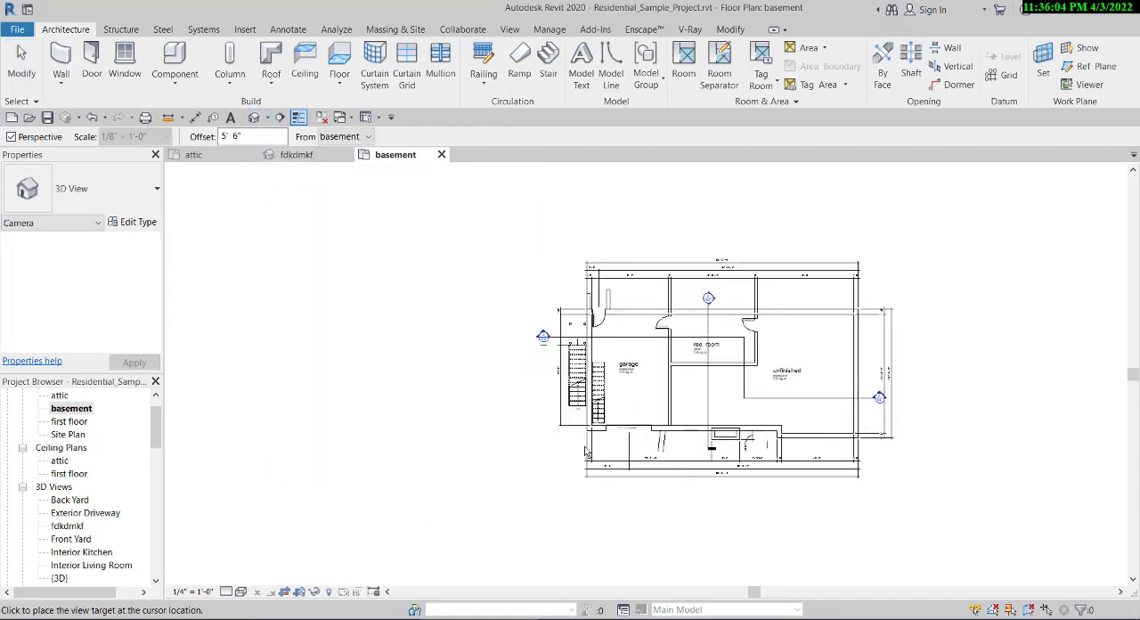
left_click(706, 393)
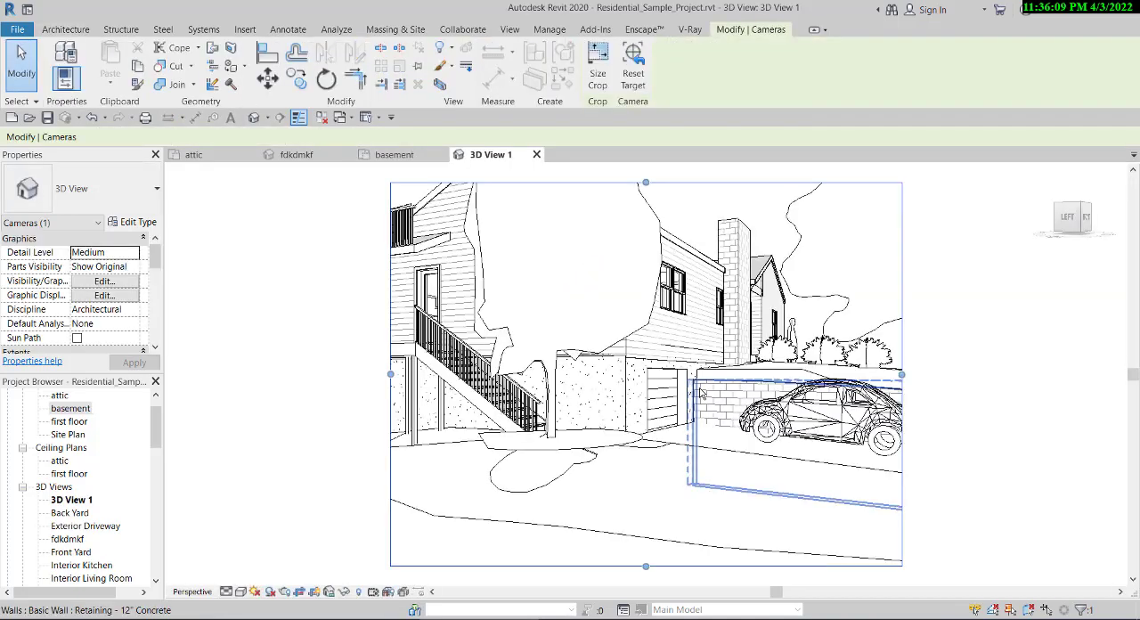
- Widen the new camera view's crop region on both sides, raise its lower edge and deselect it
scroll(725, 418, "down", 1)
scroll(616, 295, "up", 1)
left_click_drag(705, 323, 693, 240)
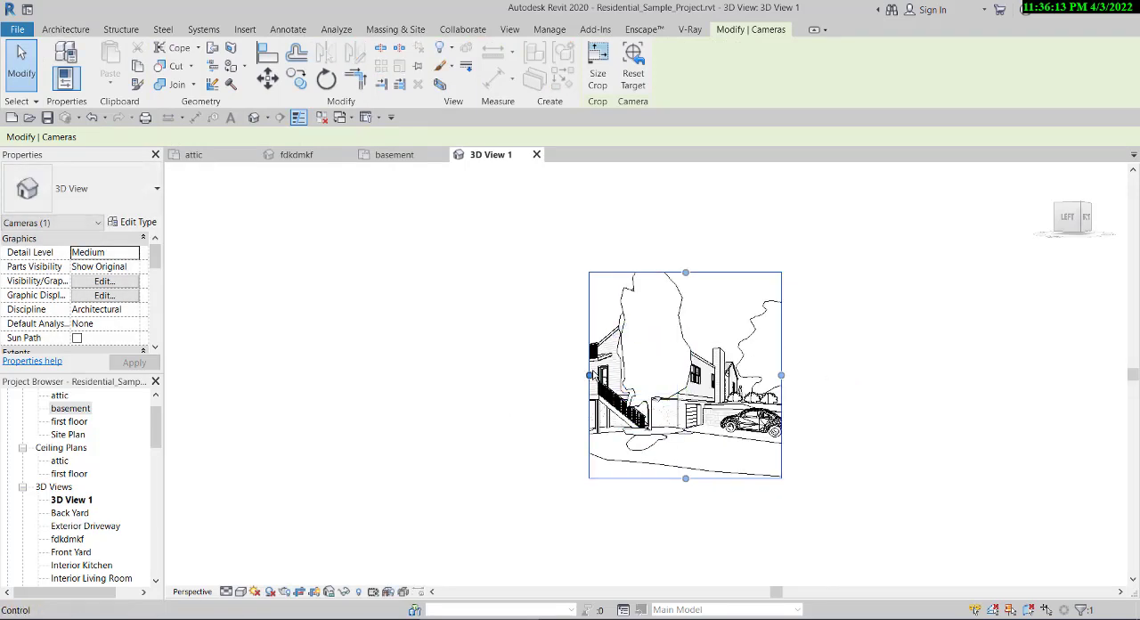
left_click_drag(541, 381, 483, 378)
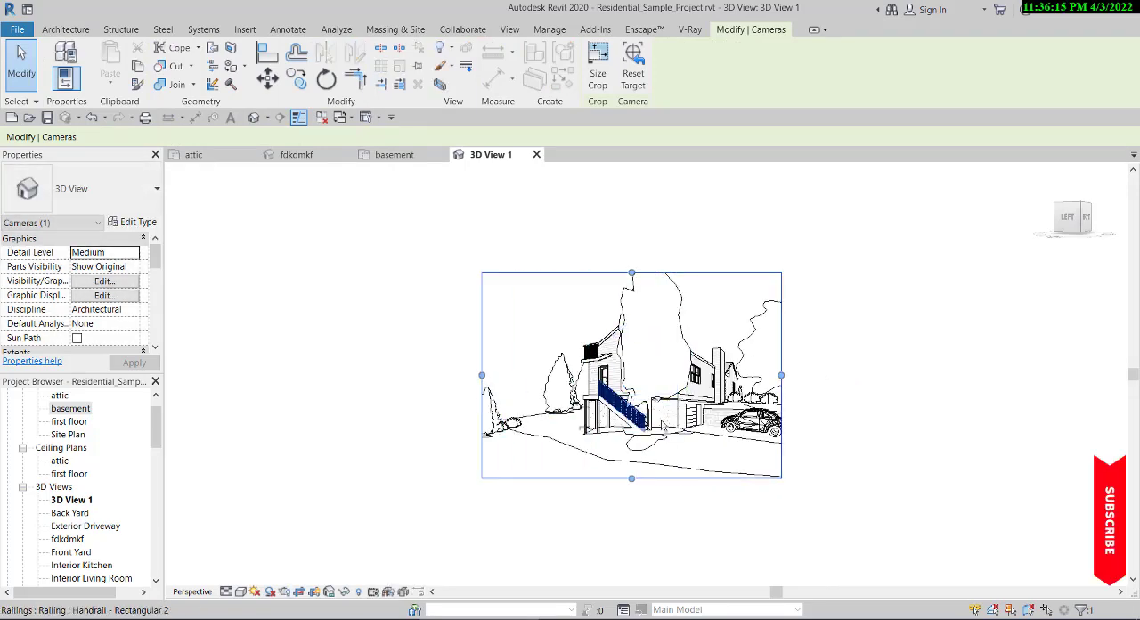
left_click_drag(780, 374, 810, 376)
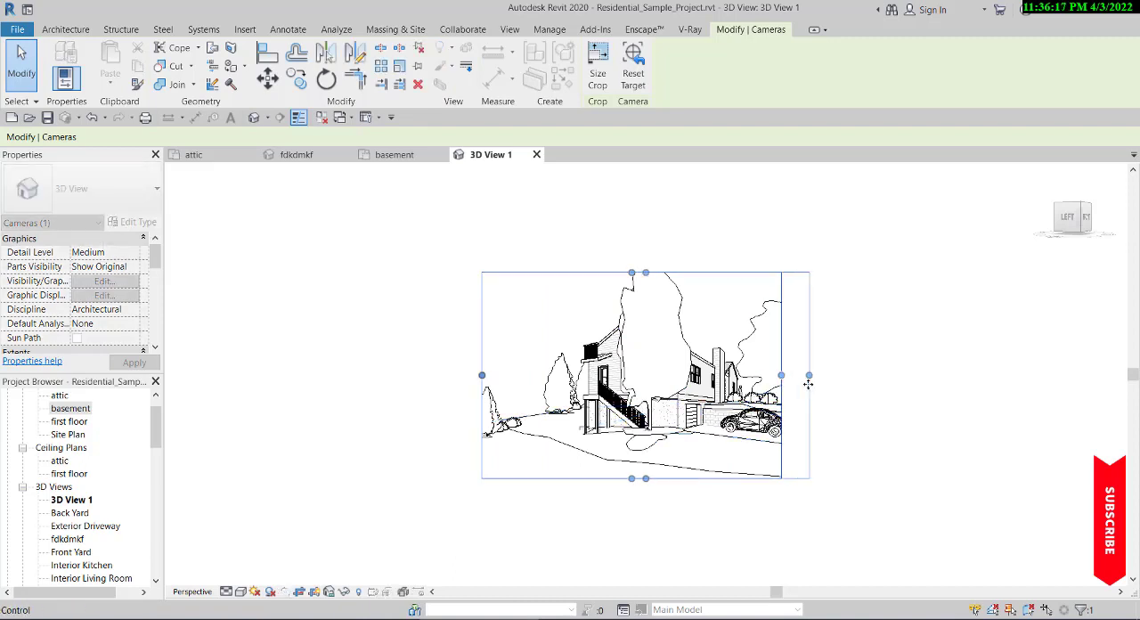
left_click_drag(646, 478, 645, 455)
left_click(637, 517)
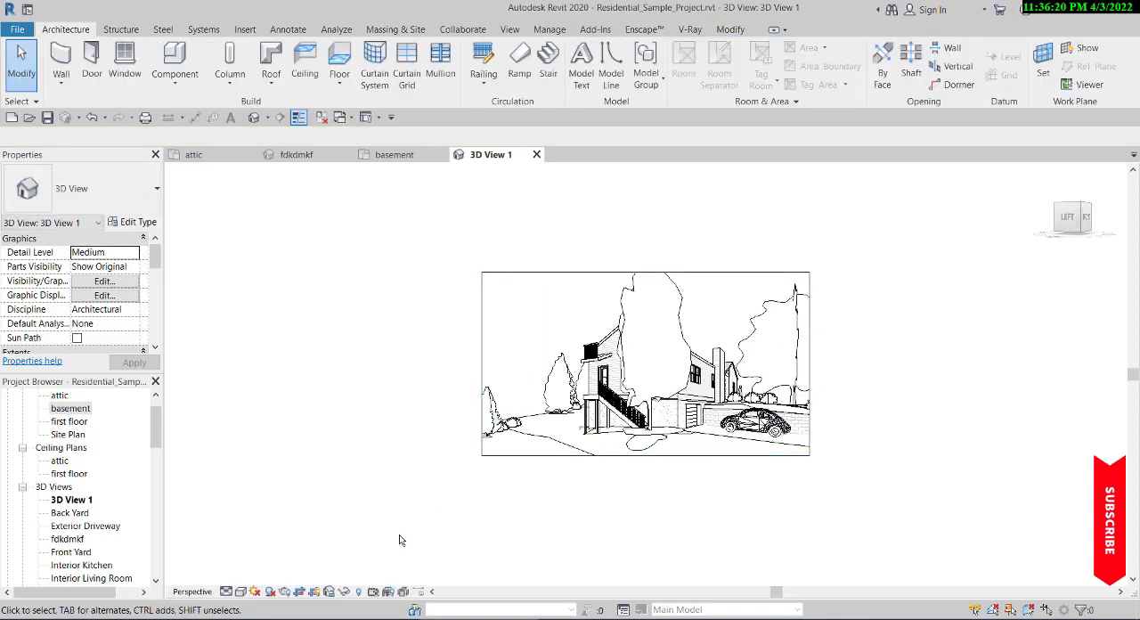
- Set the new camera view's visual style to Realistic and look closer at the house, trees and car
left_click(240, 592)
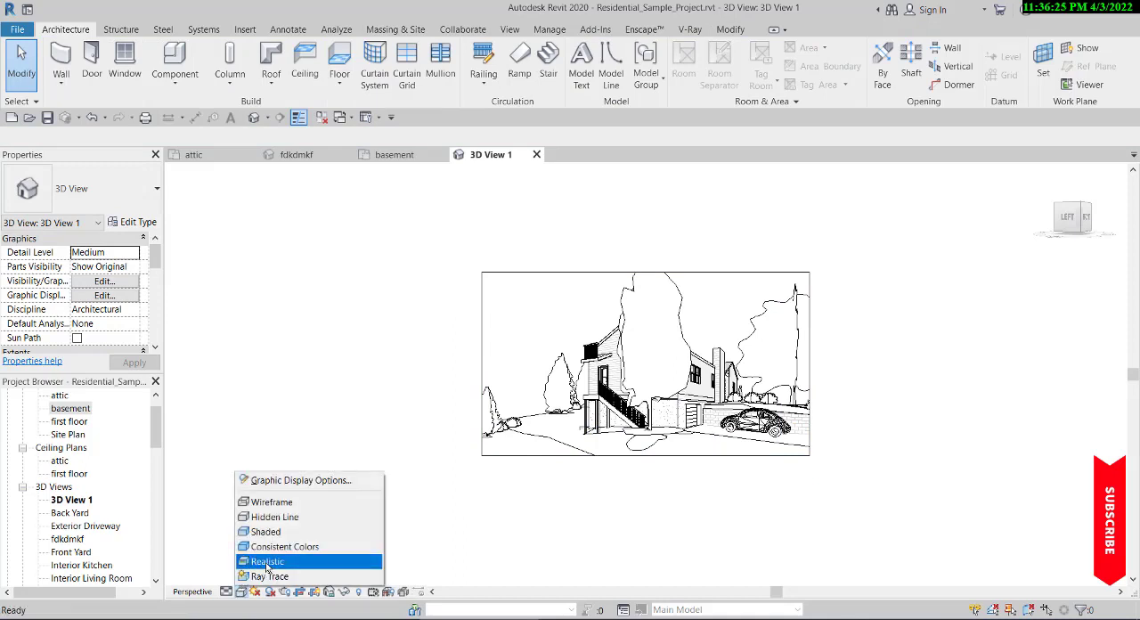
left_click(267, 563)
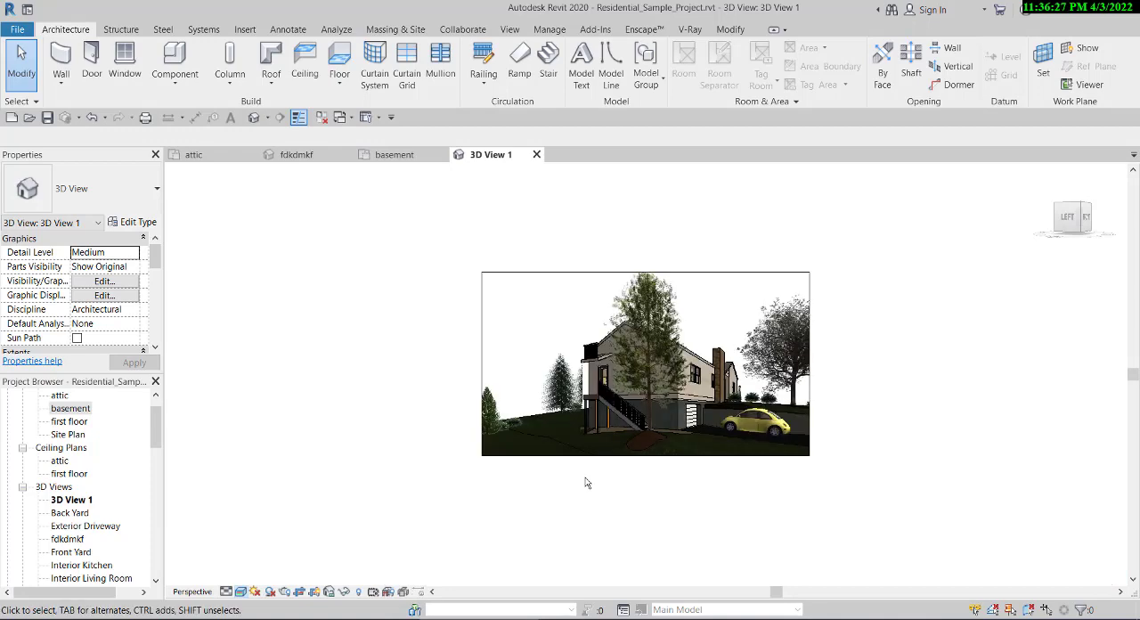
scroll(728, 343, "up", 1)
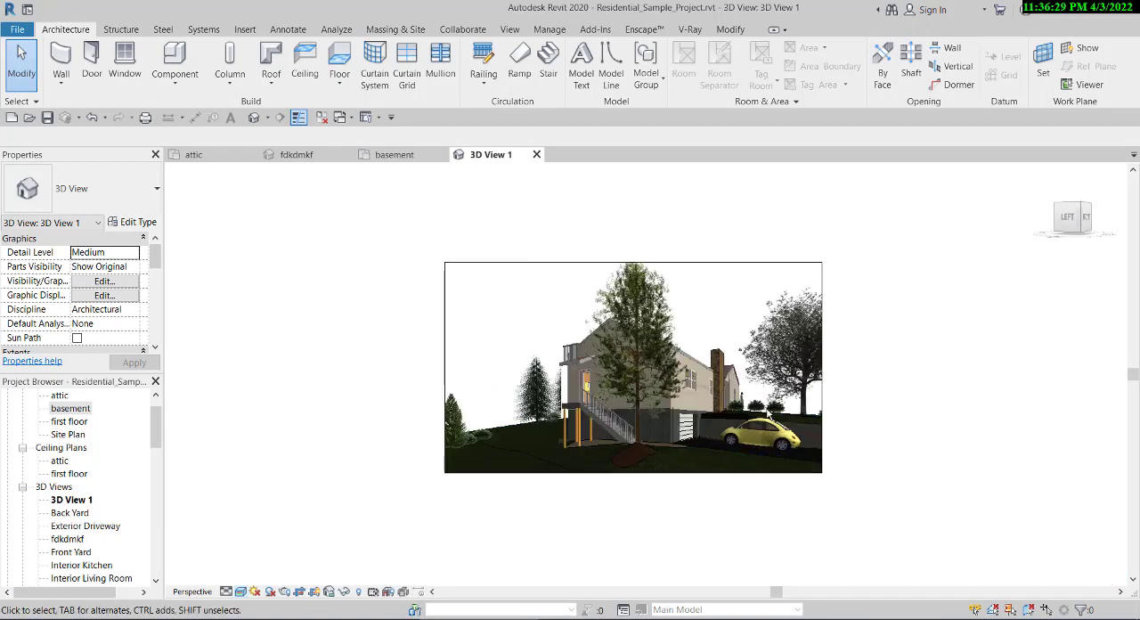
scroll(767, 415, "up", 1)
scroll(700, 370, "up", 1)
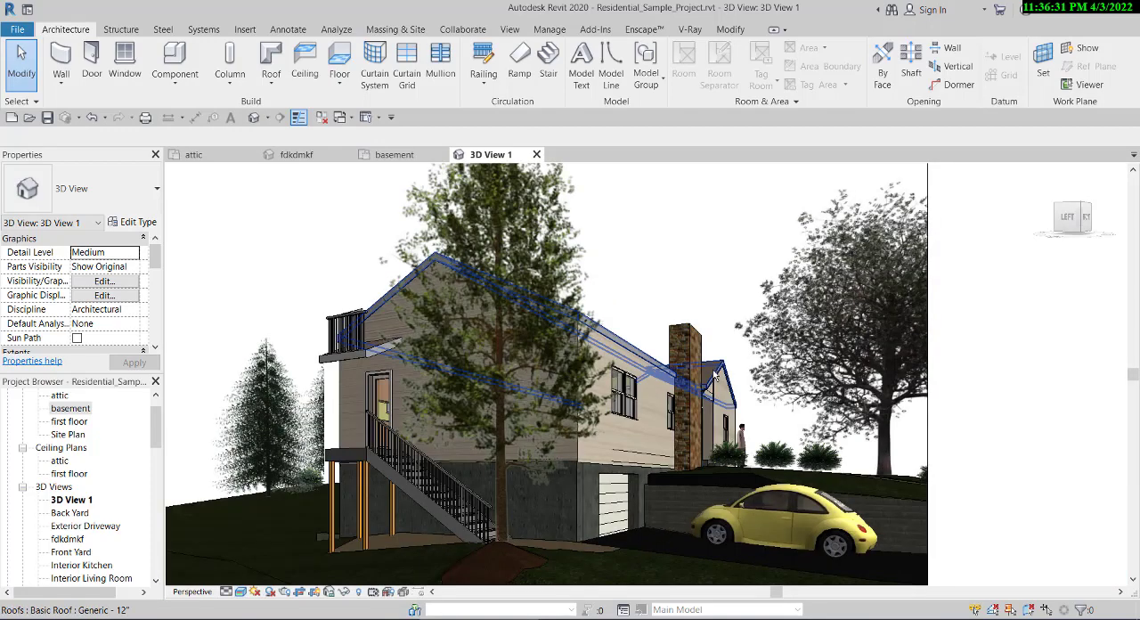
left_click(72, 500)
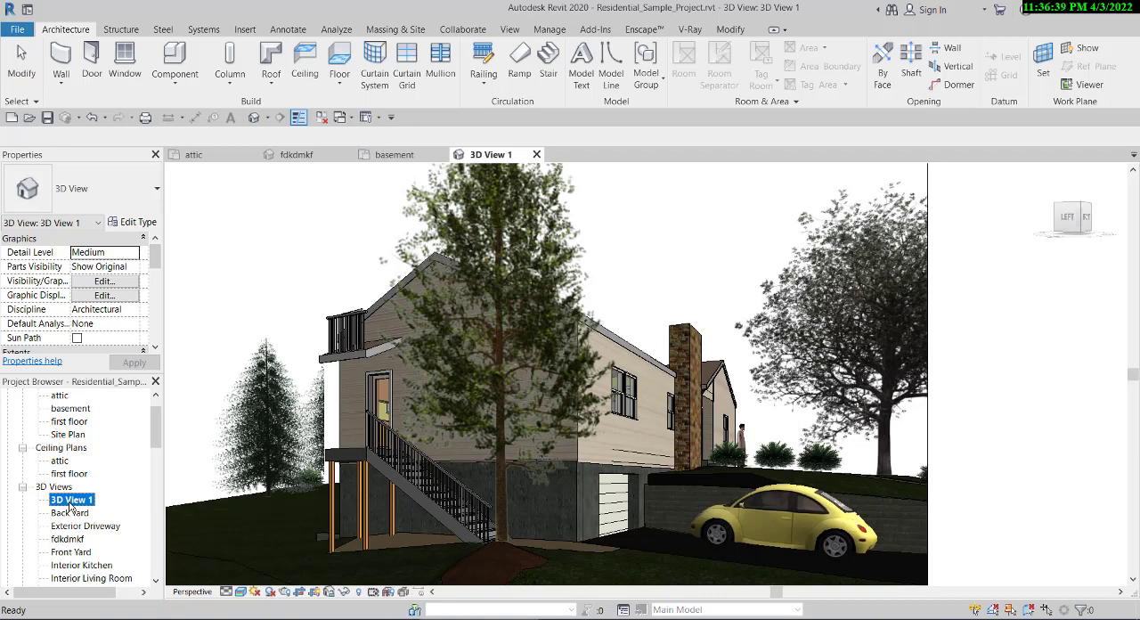
right_click(71, 503)
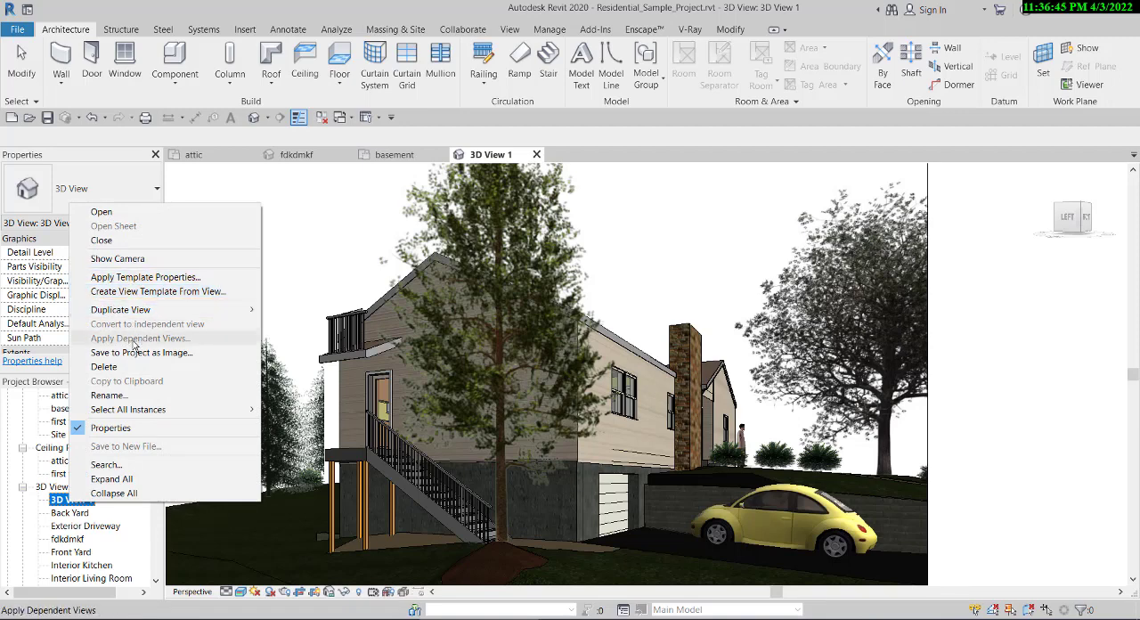
left_click(425, 406)
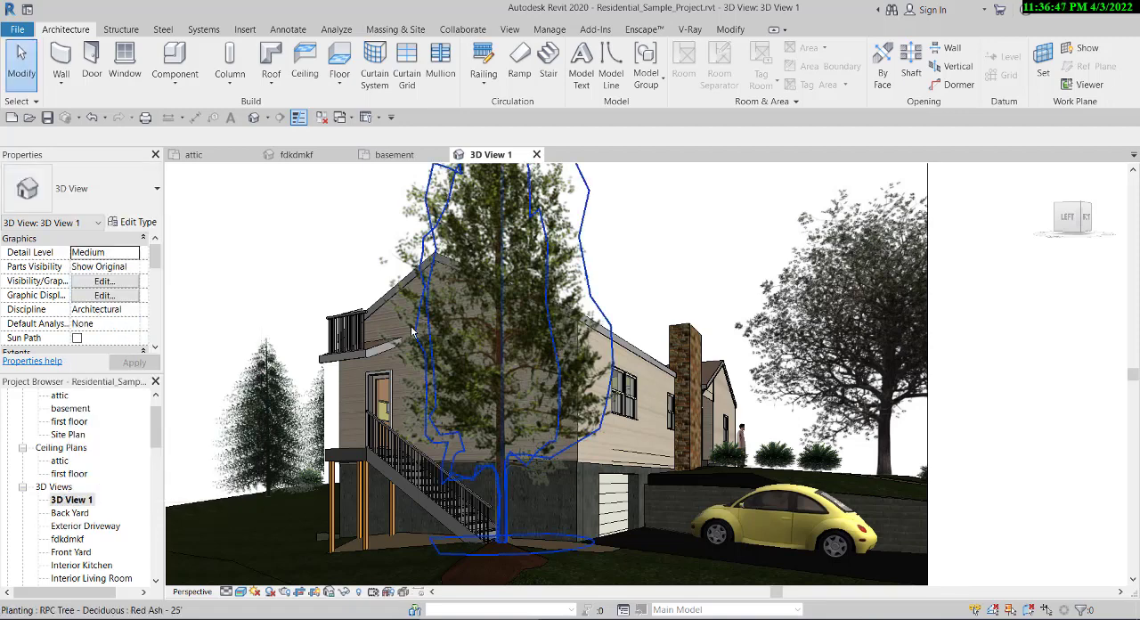
scroll(410, 324, "down", 3)
scroll(236, 323, "down", 1)
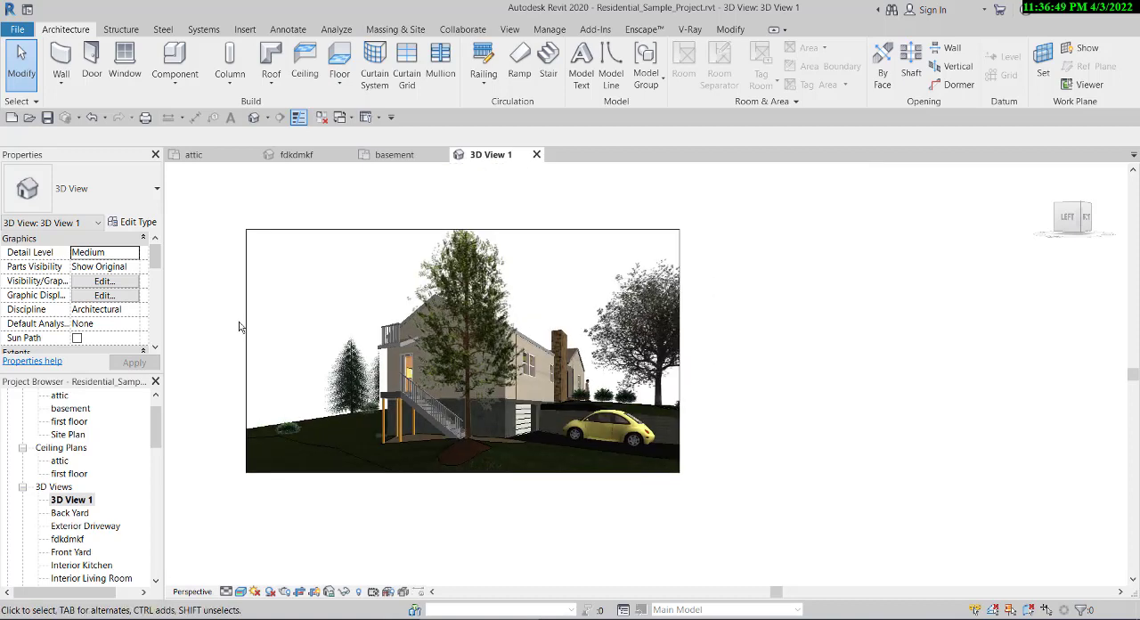
right_click(239, 326)
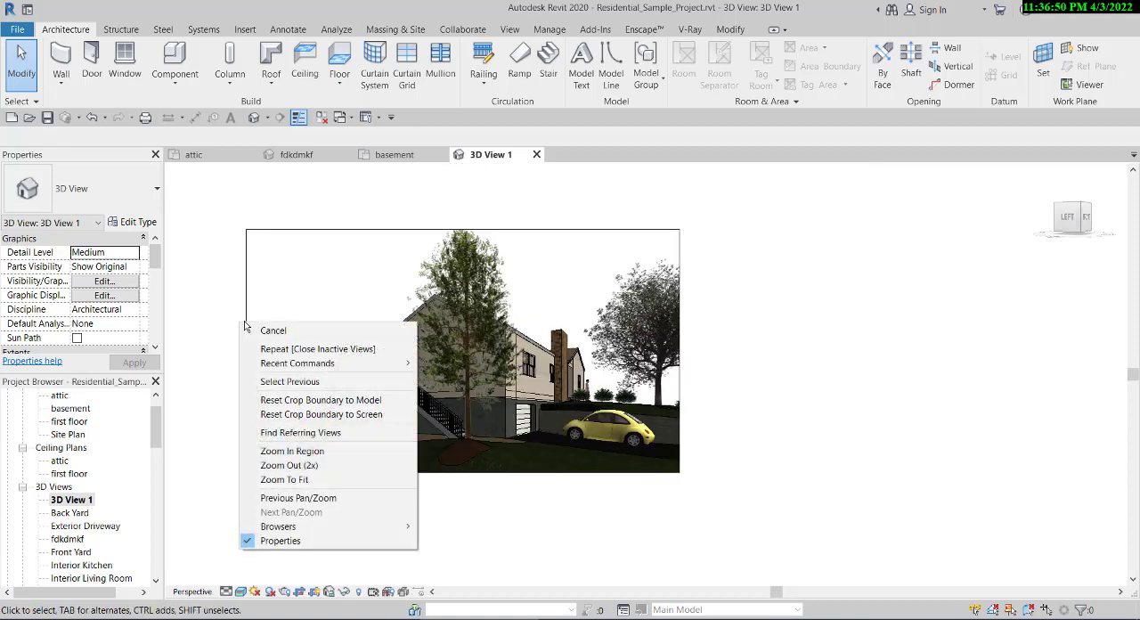
left_click(216, 391)
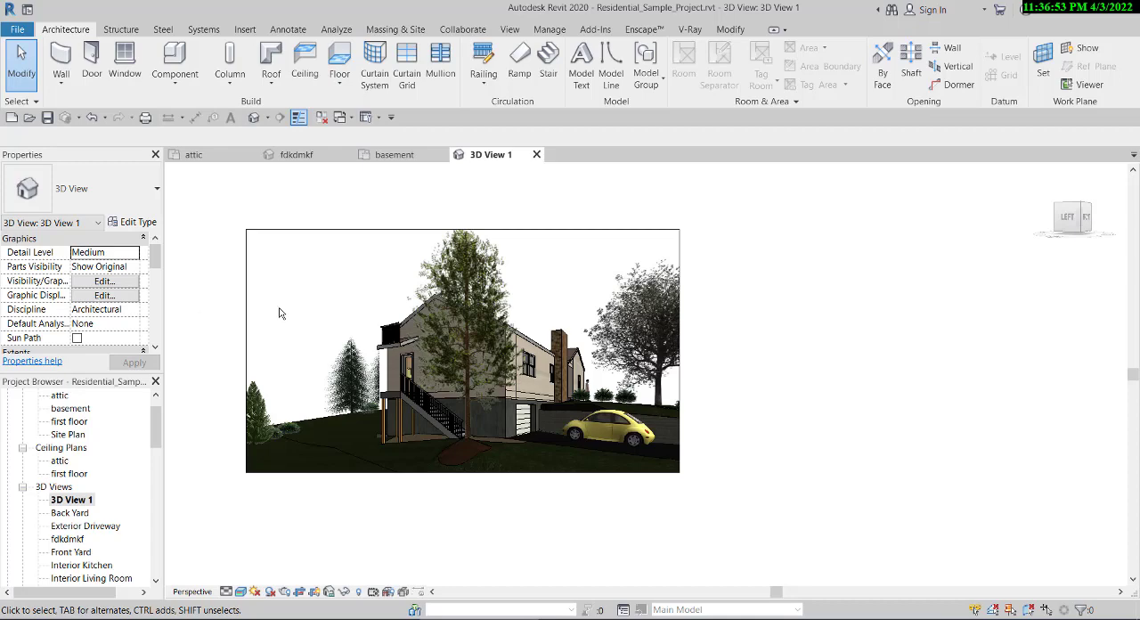
- In the camera view's graphic display options, enable Cast Shadows and Show Ambient Shadows, applying each change
left_click(83, 297)
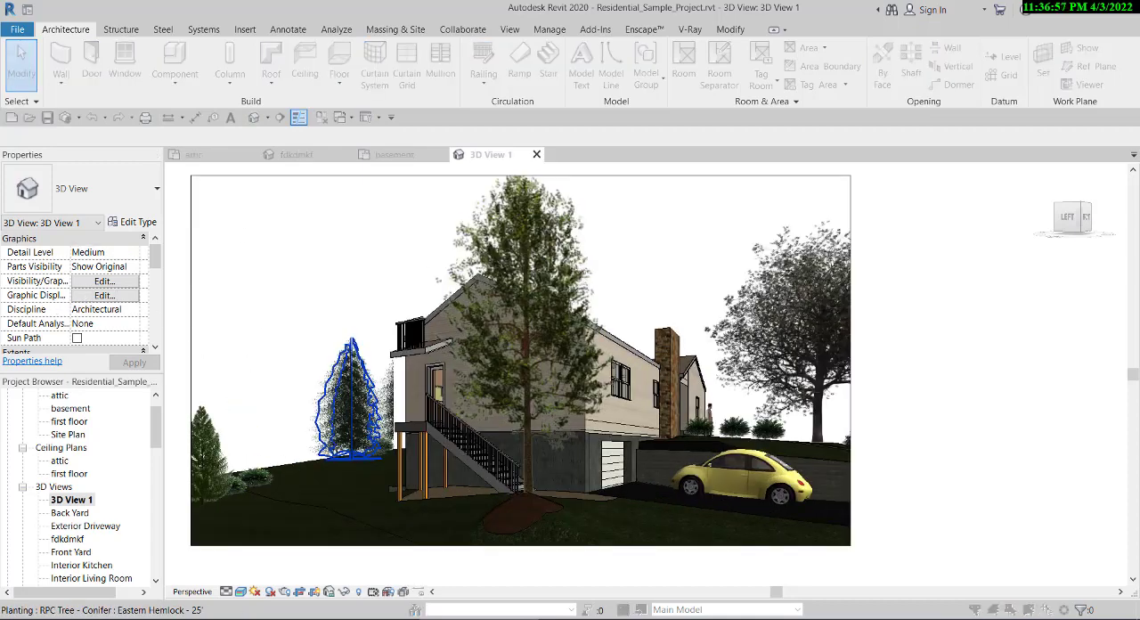
left_click_drag(210, 211, 951, 254)
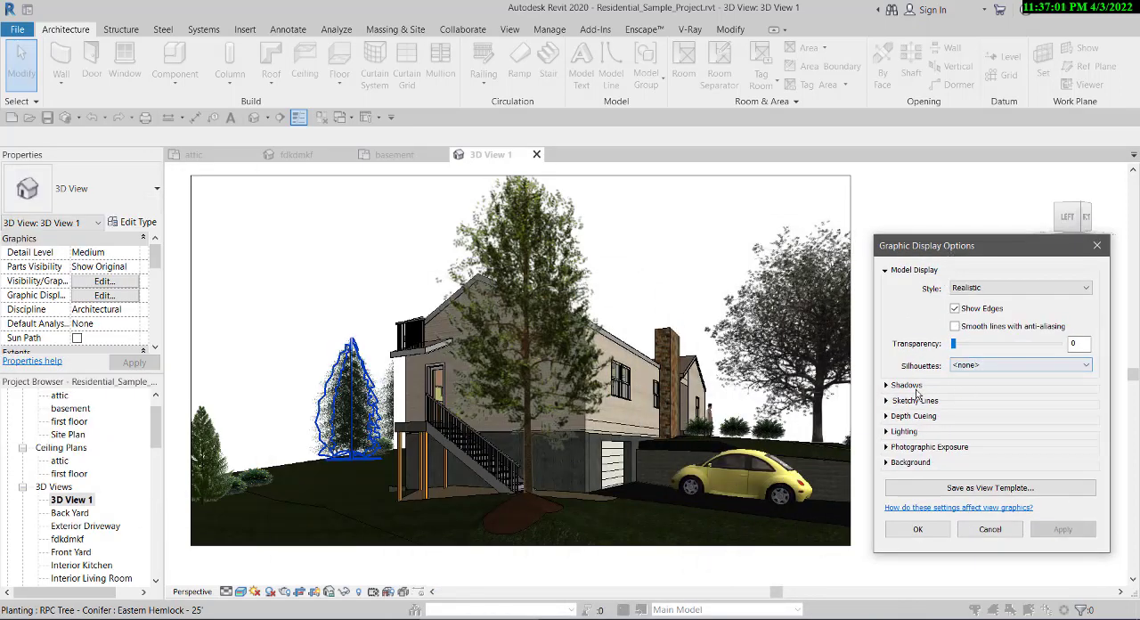
left_click(887, 386)
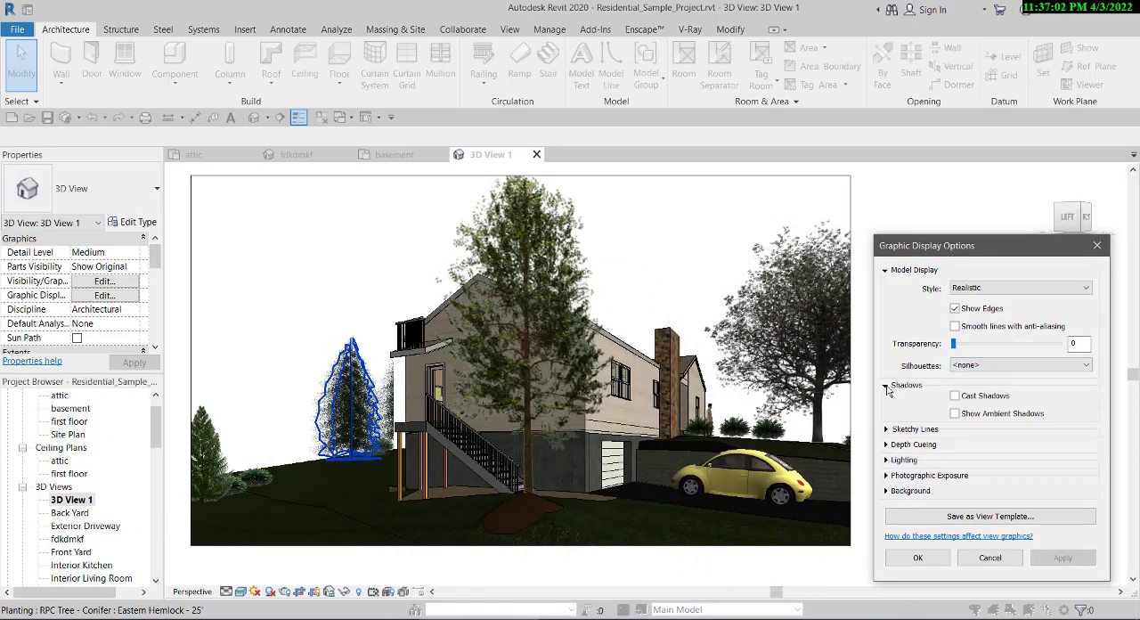
left_click(954, 397)
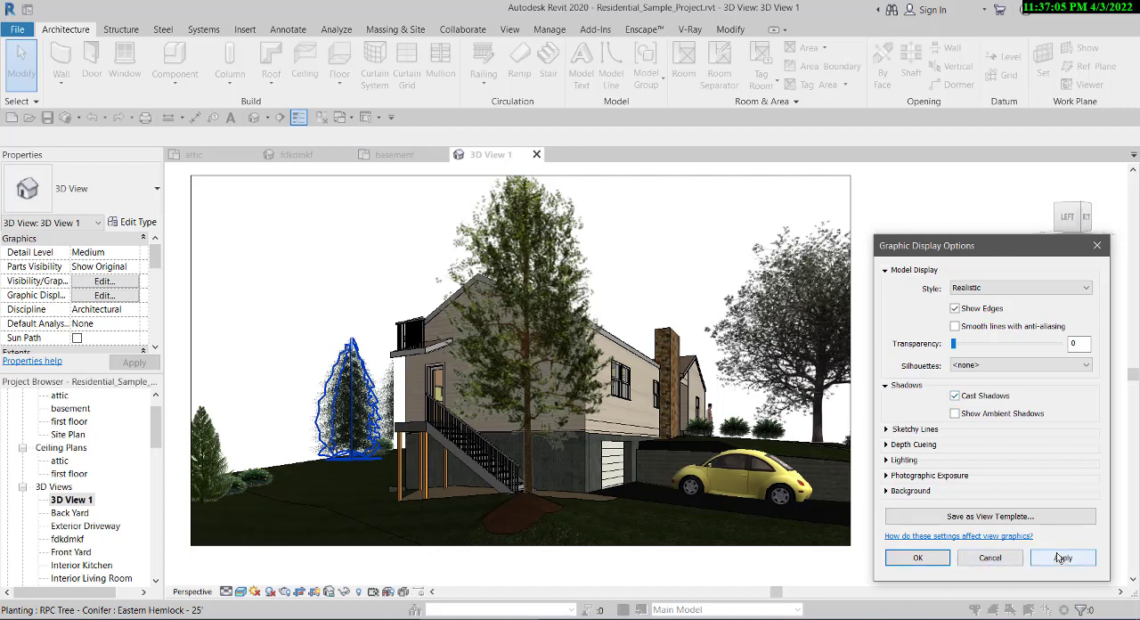
left_click(1061, 559)
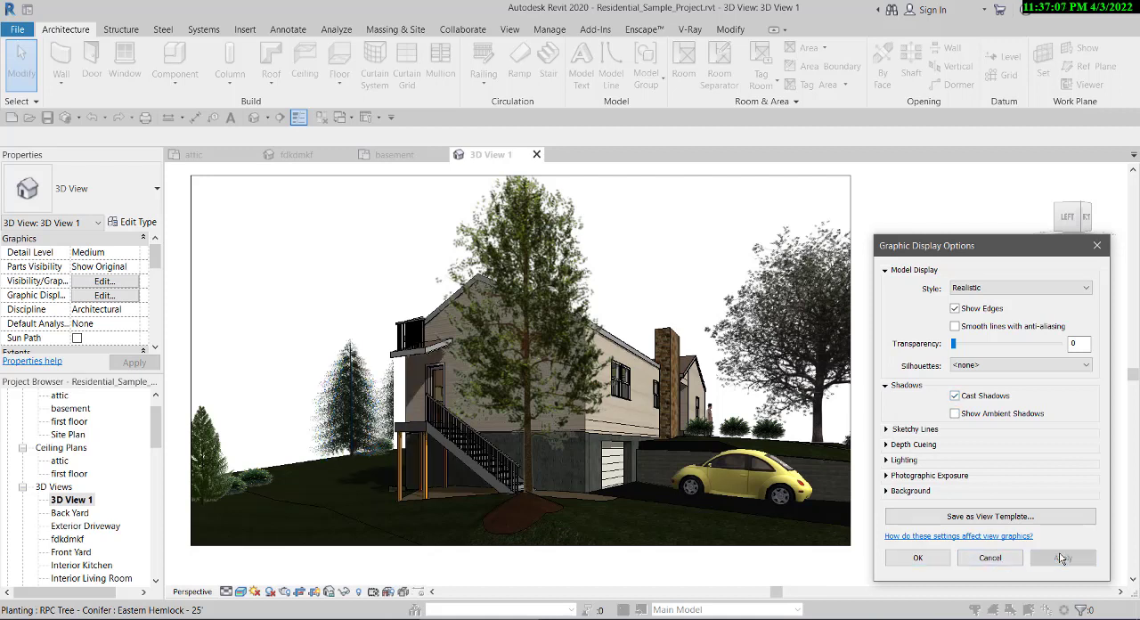
left_click(955, 413)
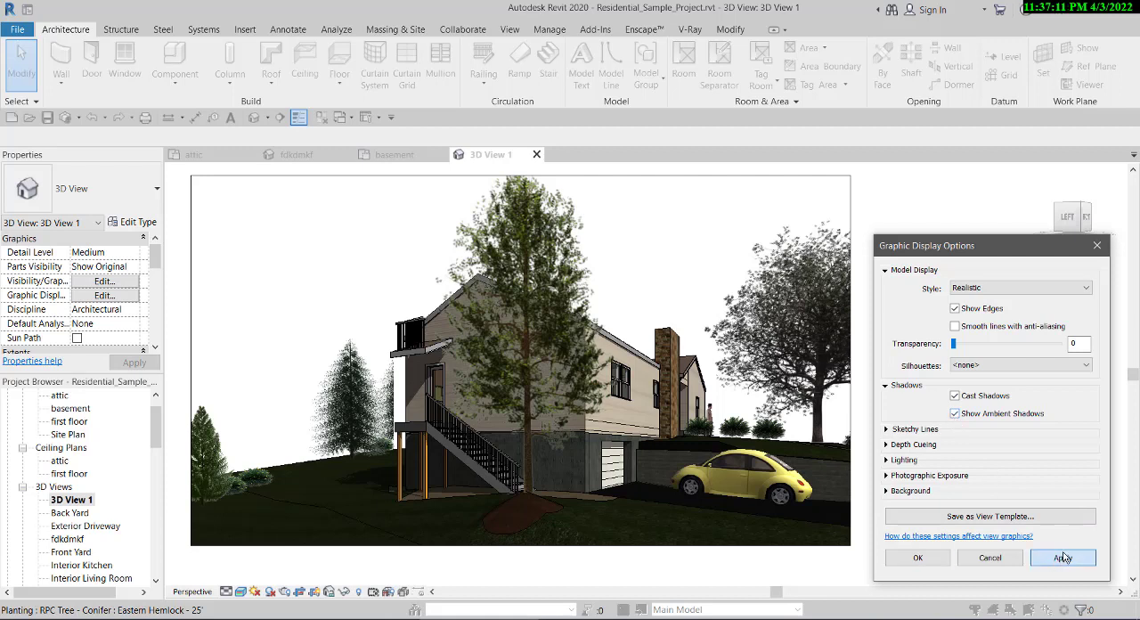
left_click(1062, 558)
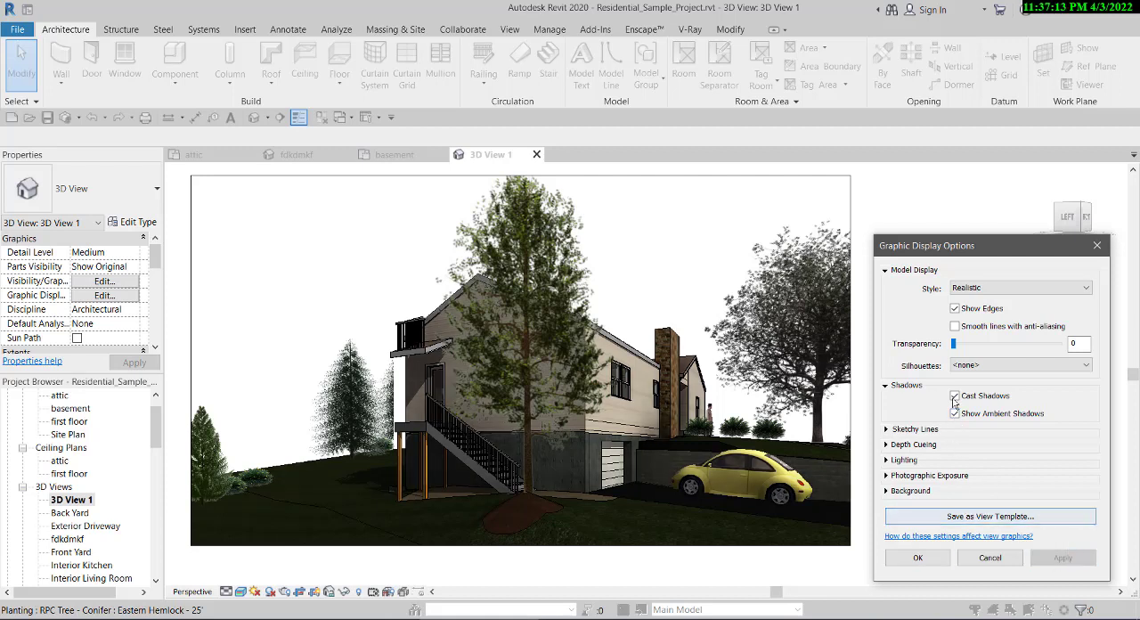
- Change the model display style to Shaded, apply it and leave the silhouettes at <none>
left_click(964, 288)
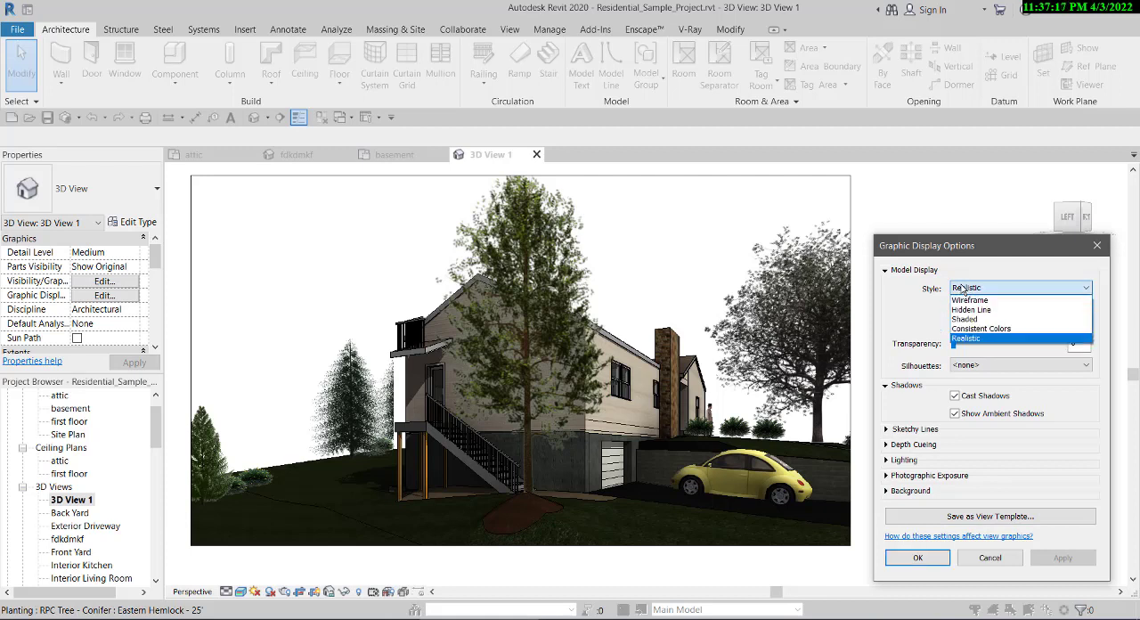
left_click(990, 320)
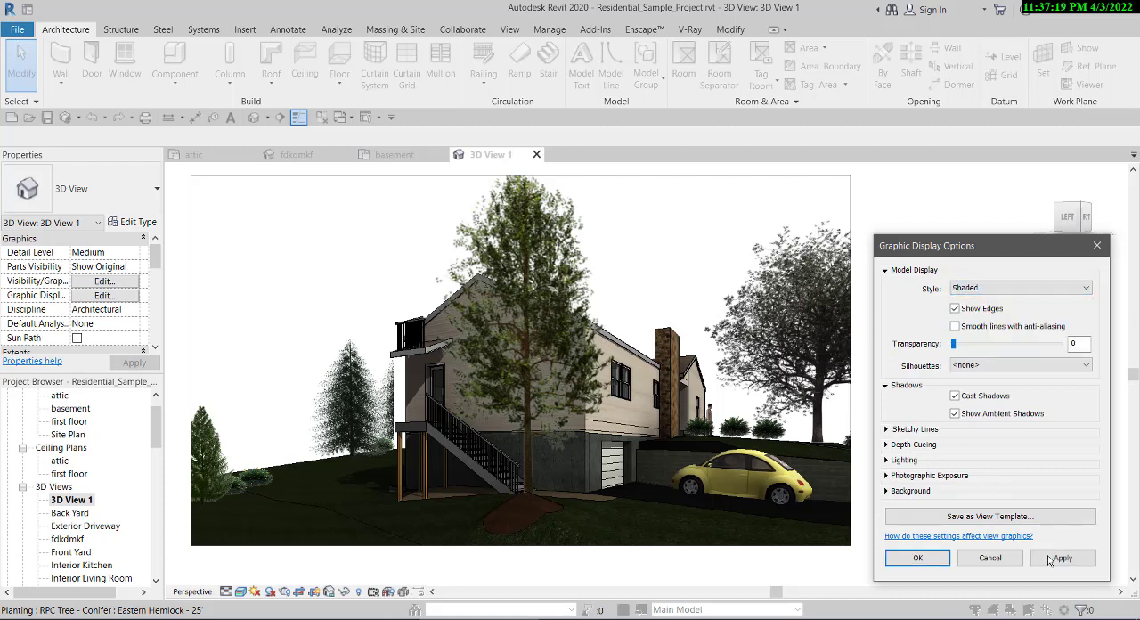
left_click(1059, 559)
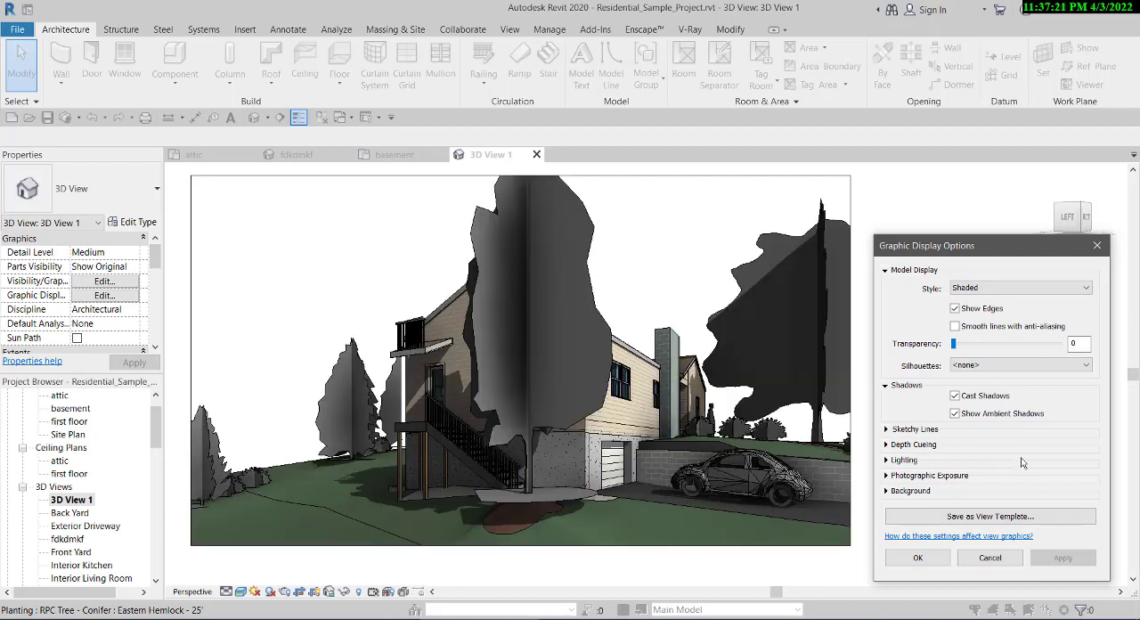
left_click(973, 365)
left_click(974, 375)
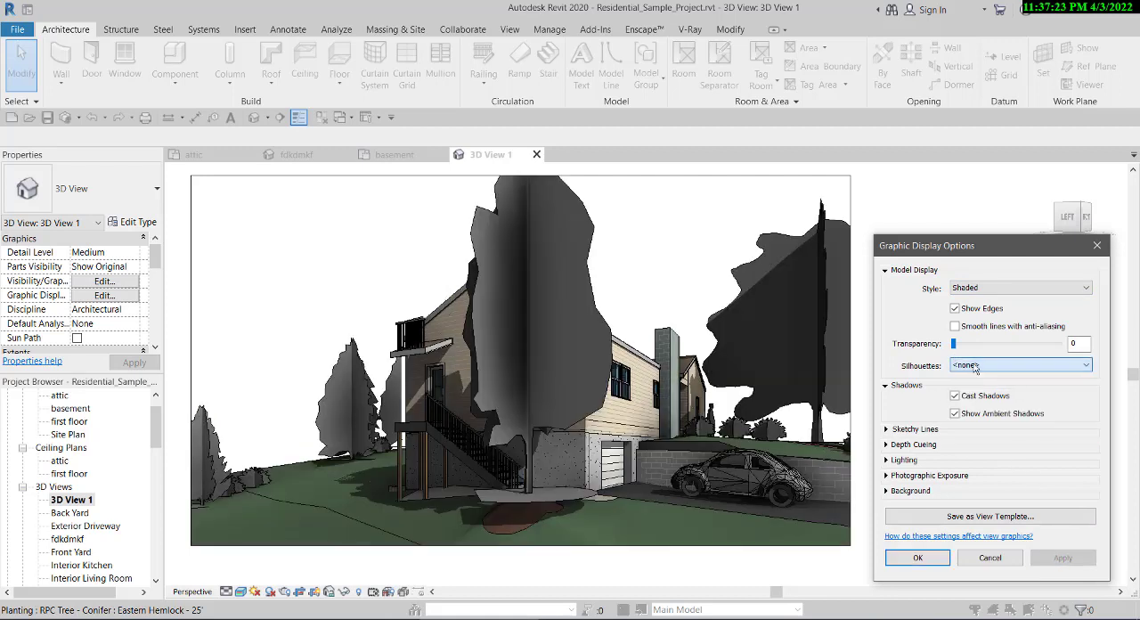
- Disable cast shadows and ambient shadows one after the other, and re-enable only Cast Shadows, applying each change
left_click(955, 396)
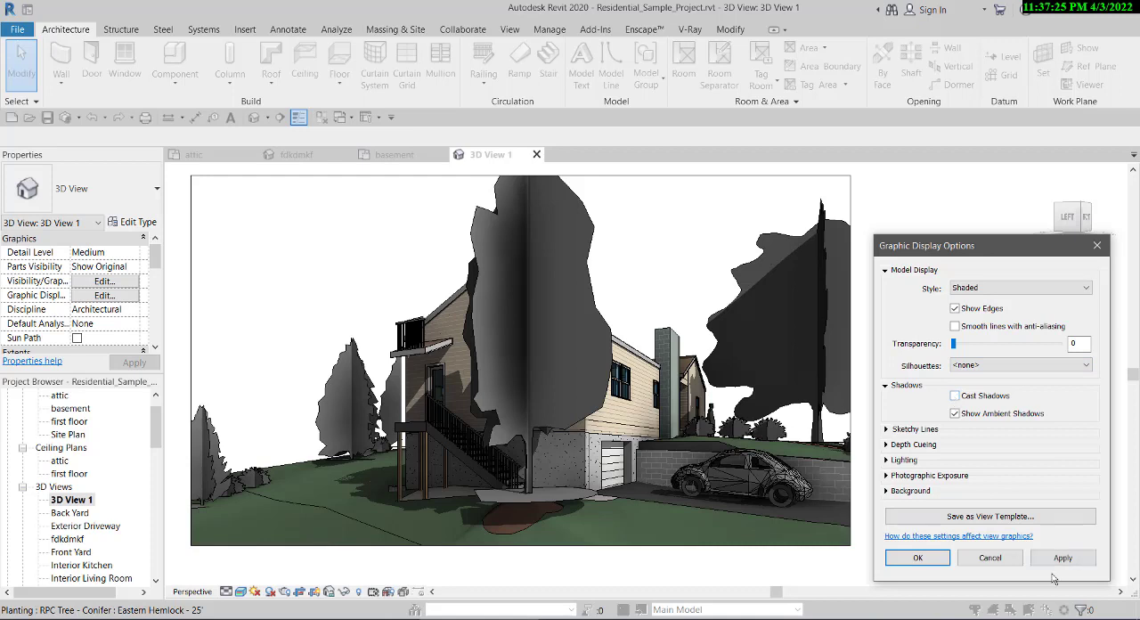
left_click(1059, 557)
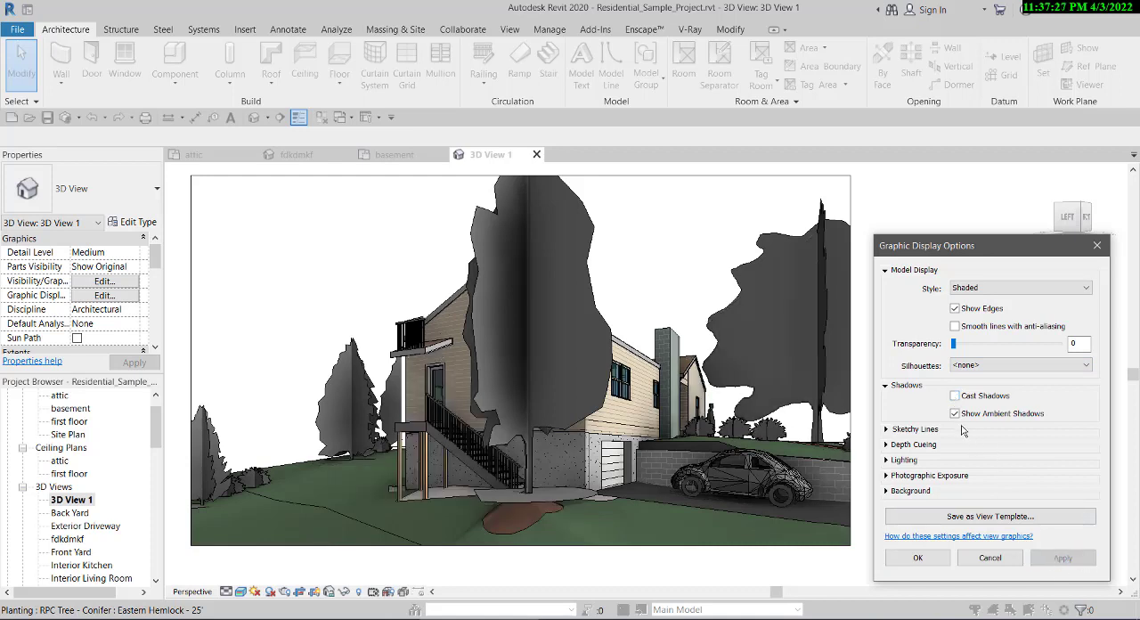
left_click(954, 414)
left_click(1059, 557)
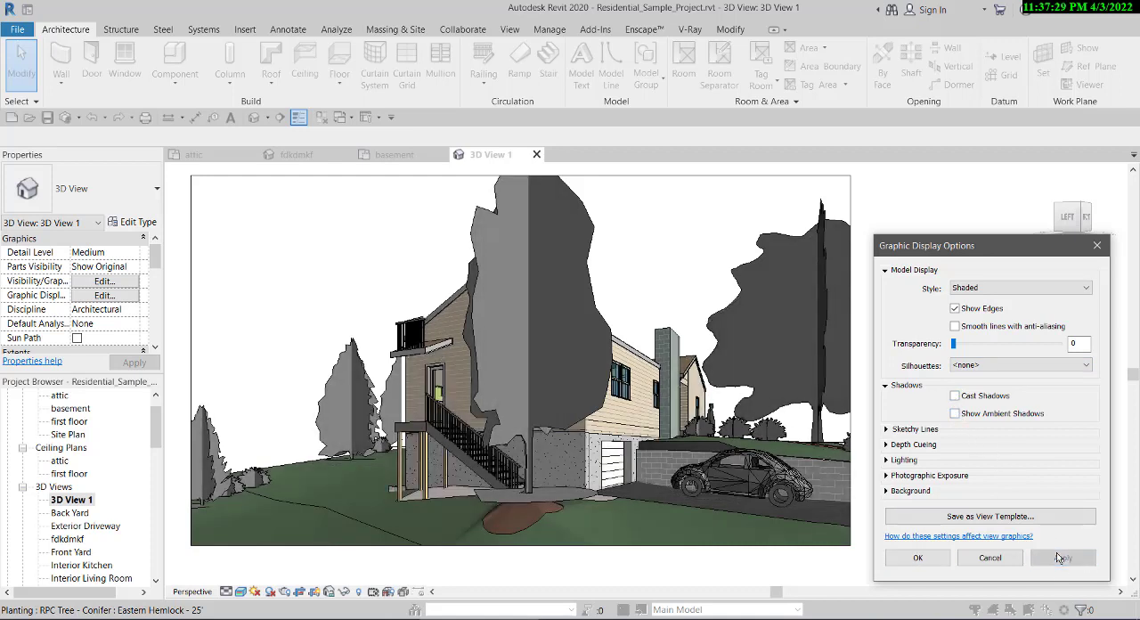
left_click(954, 397)
left_click(1081, 558)
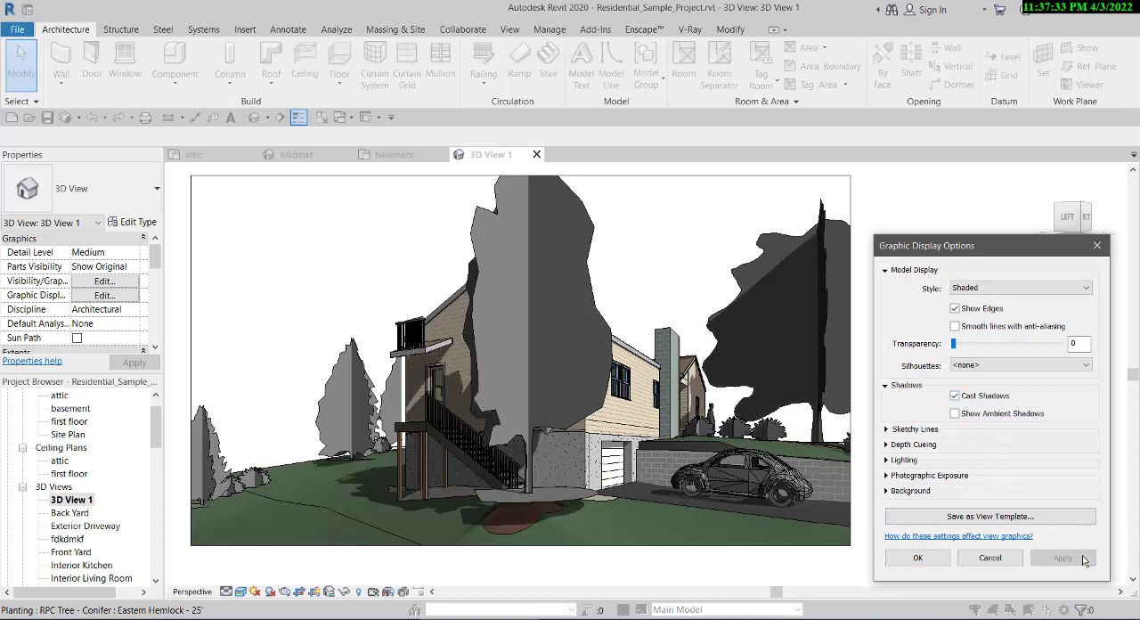
- Set the camera view's background to Sky in the graphic display options, apply it and accept the settings
left_click(886, 491)
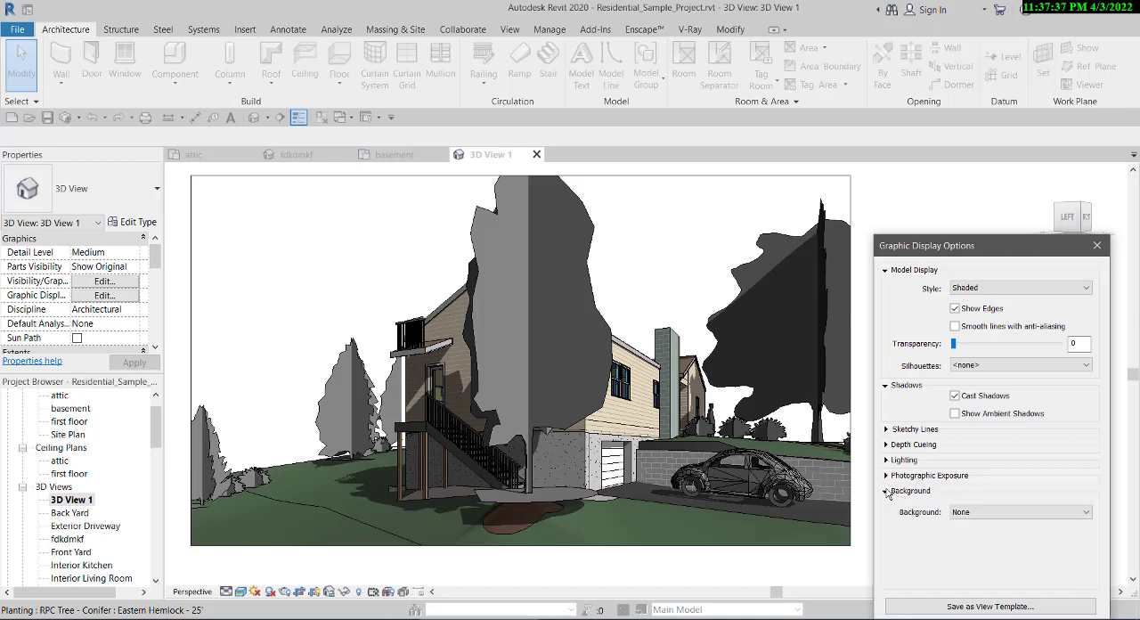
left_click(974, 515)
left_click(988, 535)
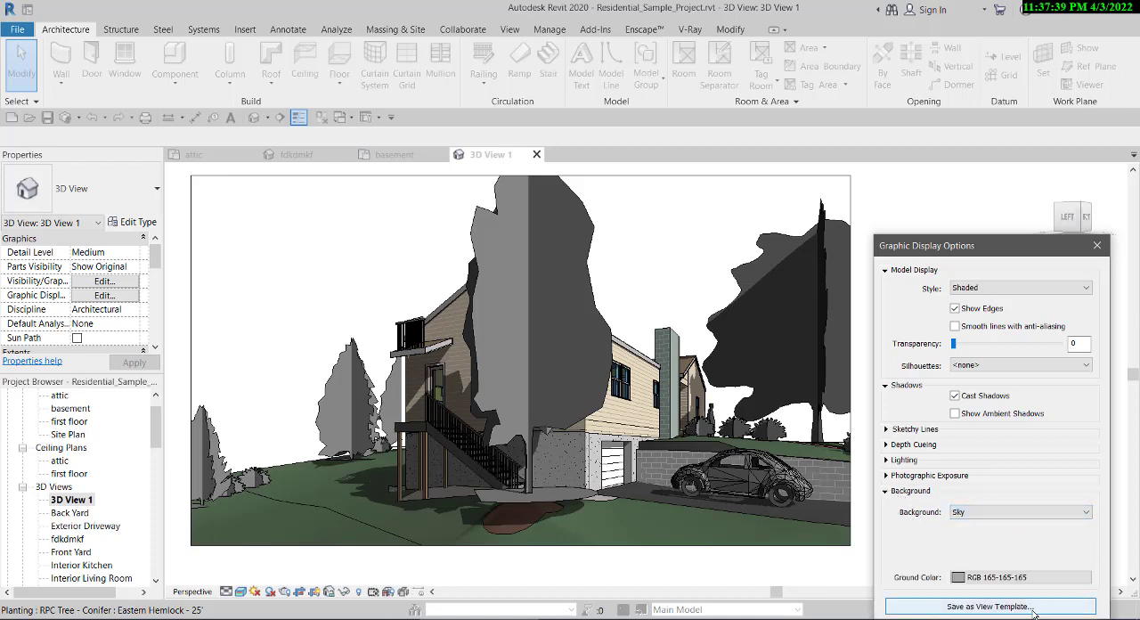
scroll(992, 515, "down", 2)
scroll(993, 516, "up", 1)
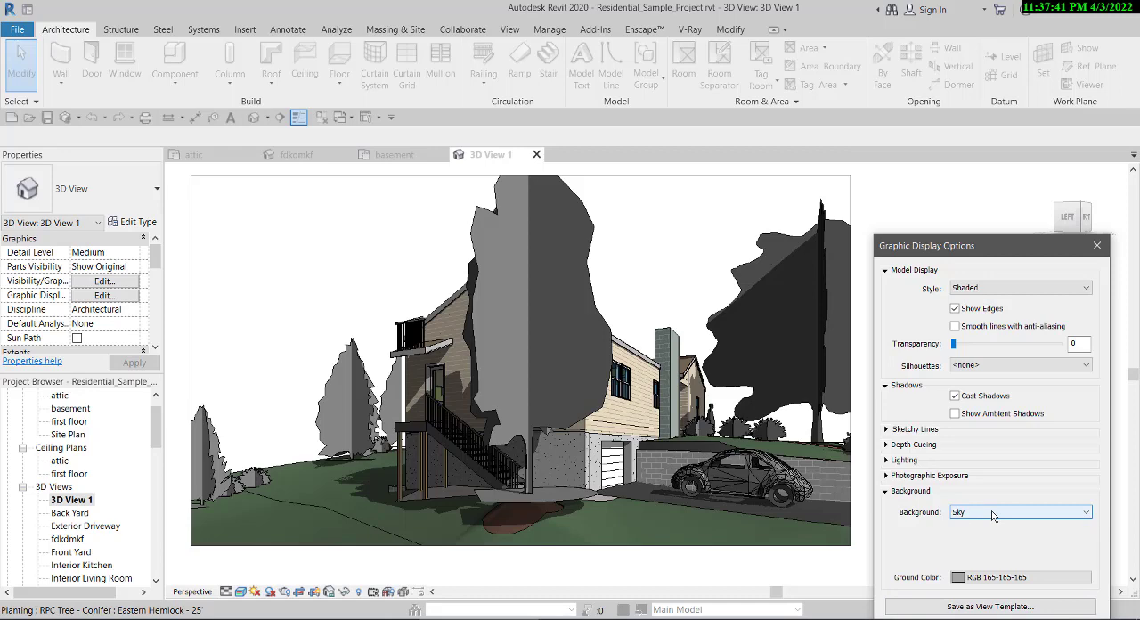
left_click_drag(963, 248, 949, 127)
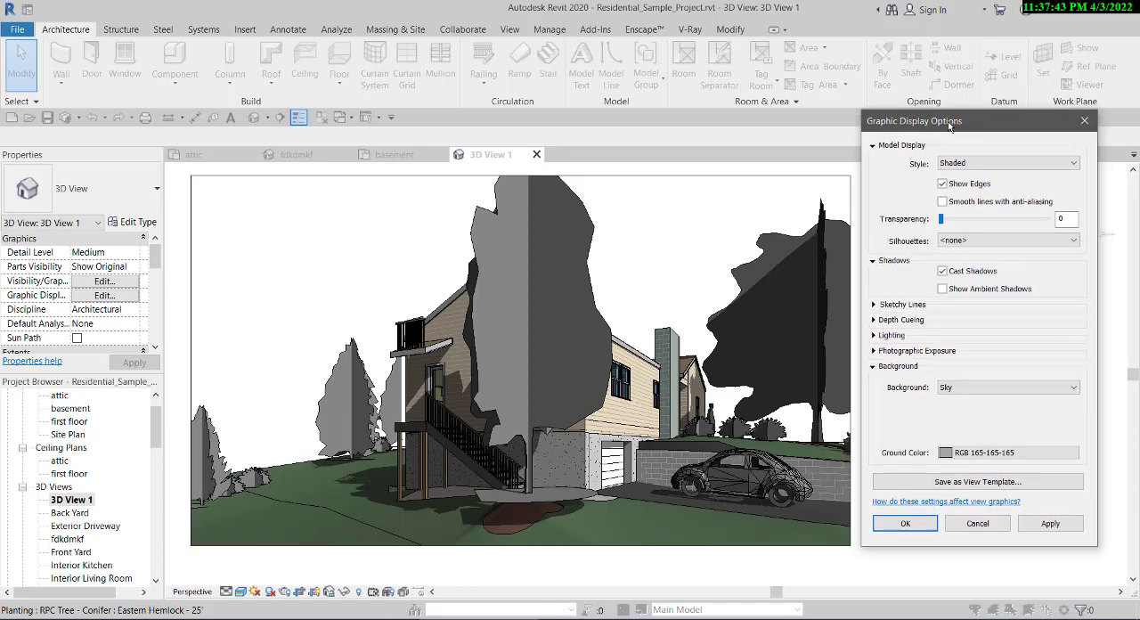
left_click(1050, 523)
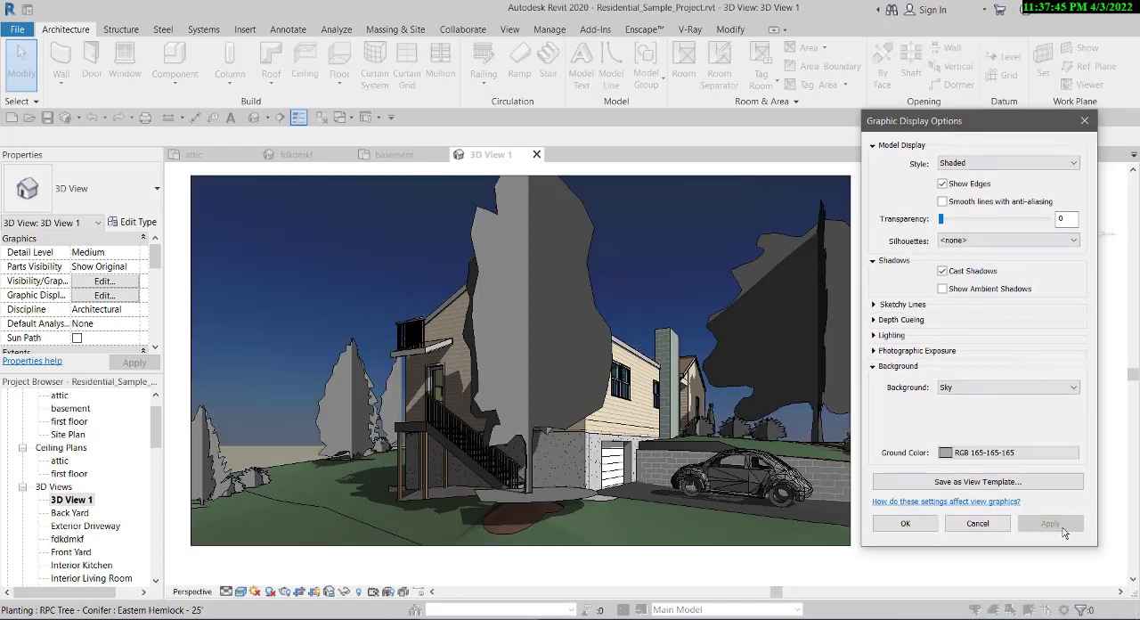
left_click(923, 523)
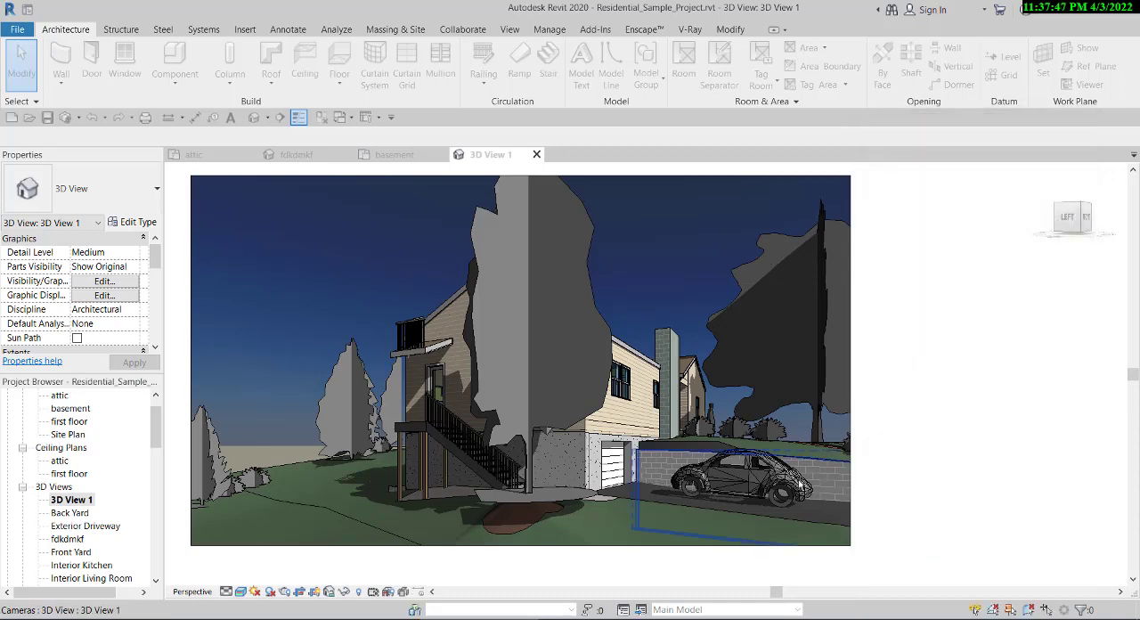
- Examine the shaded house, trees and car against the sky background from near and far
scroll(708, 499, "down", 2)
scroll(682, 538, "up", 2)
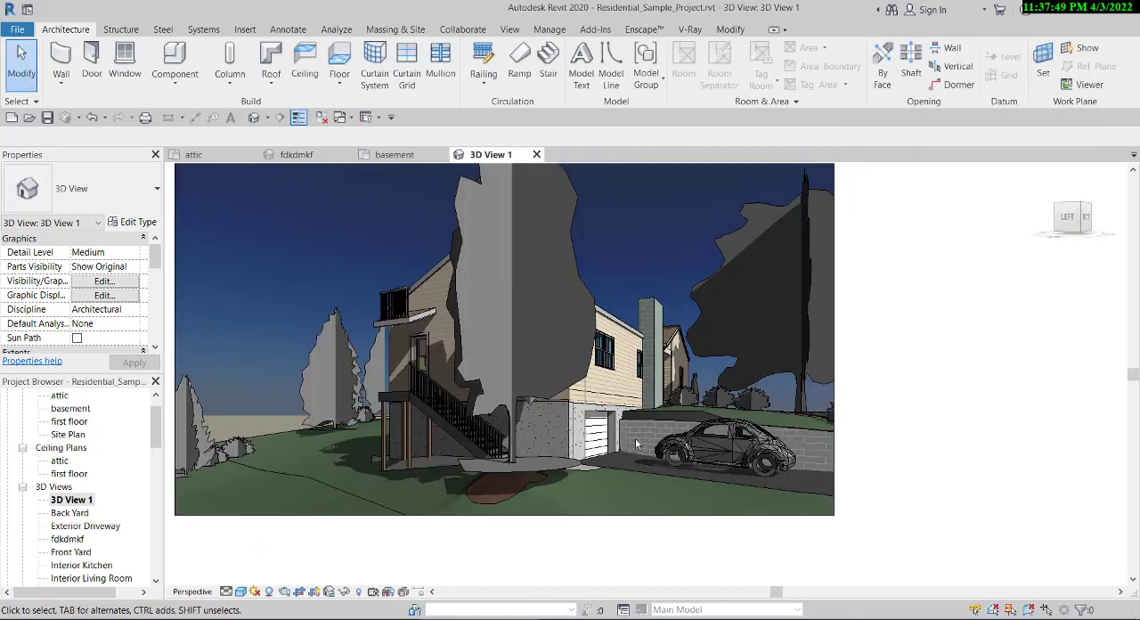
scroll(529, 426, "down", 2)
scroll(564, 443, "up", 1)
scroll(651, 354, "up", 2)
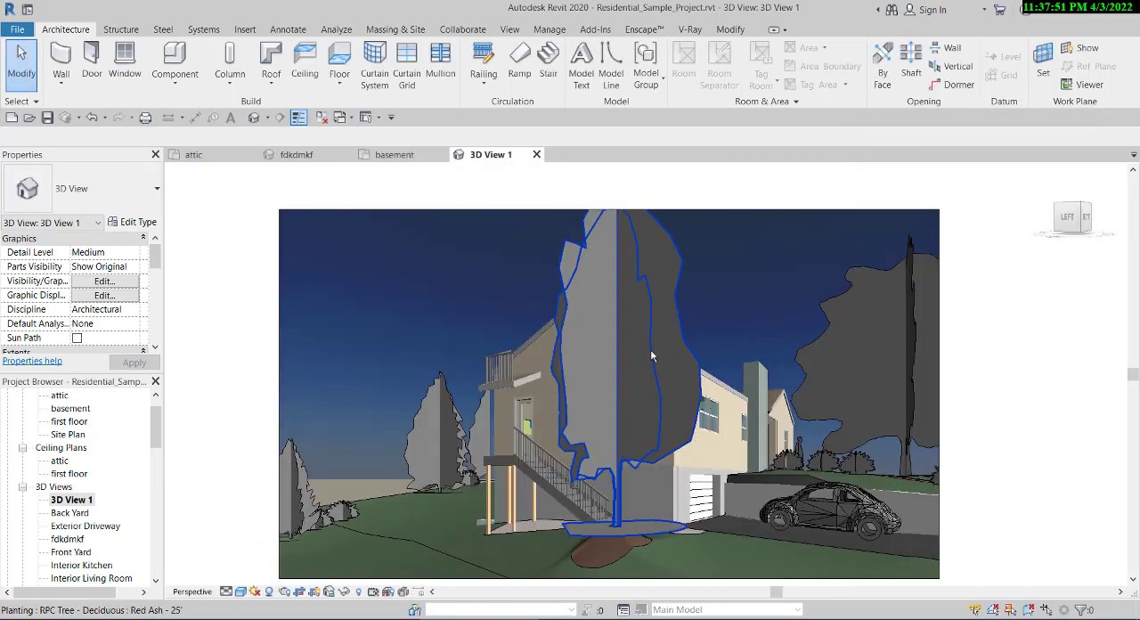
scroll(744, 392, "down", 3)
scroll(640, 313, "up", 3)
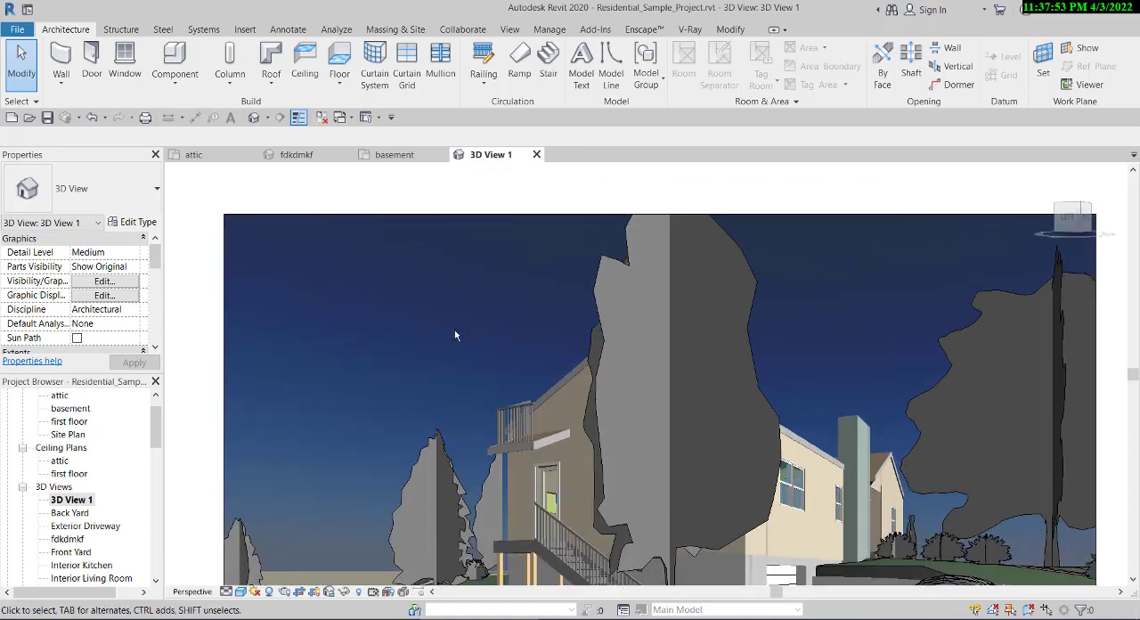
scroll(455, 329, "down", 4)
scroll(595, 373, "up", 2)
scroll(617, 288, "down", 2)
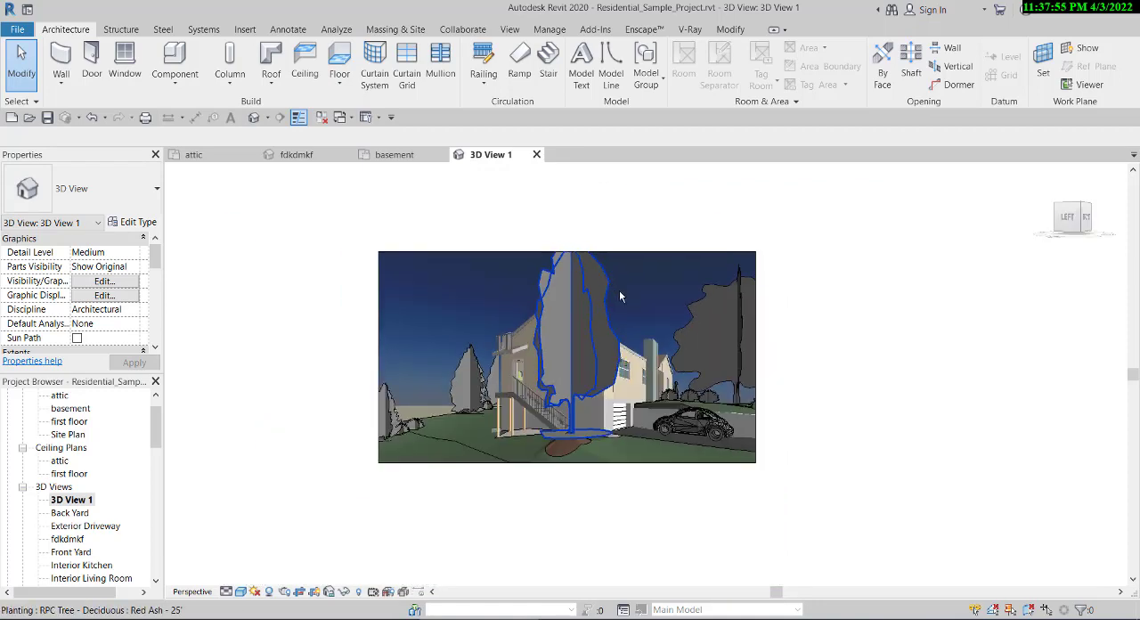
scroll(629, 307, "up", 2)
scroll(629, 313, "down", 3)
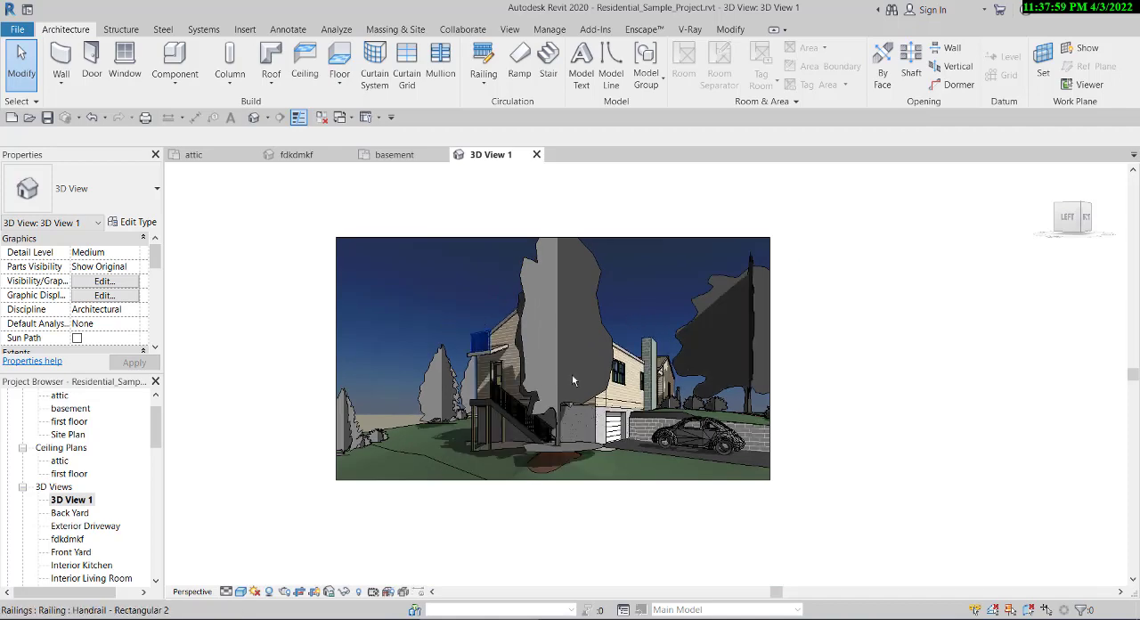
scroll(571, 374, "up", 3)
scroll(597, 387, "down", 2)
scroll(613, 394, "up", 3)
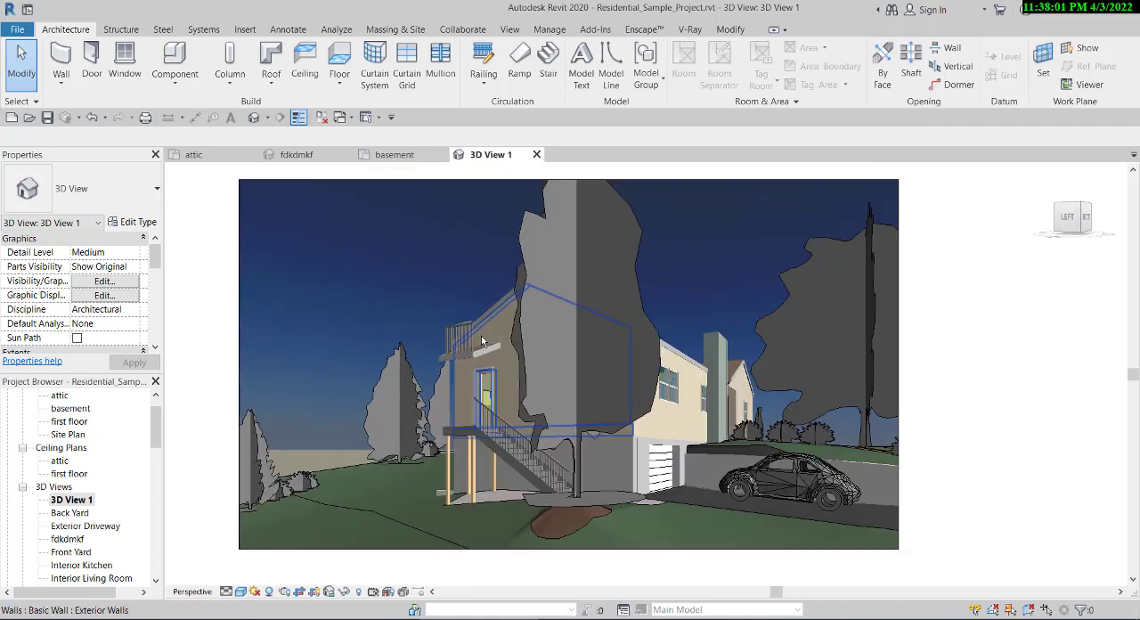
scroll(570, 374, "down", 4)
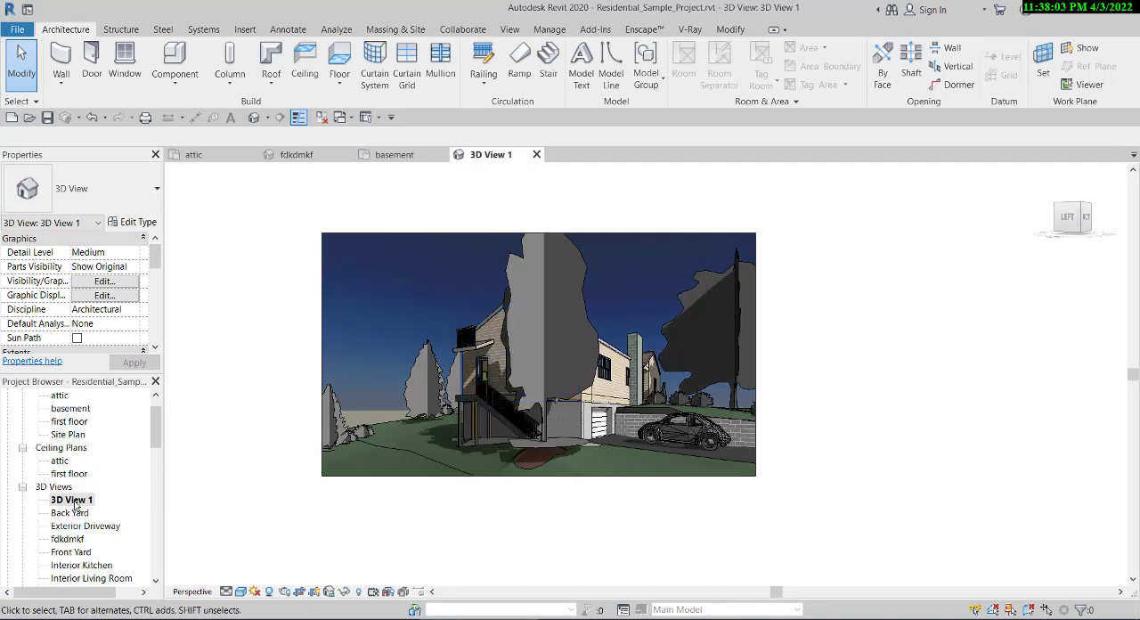
scroll(442, 406, "down", 3)
scroll(446, 405, "up", 3)
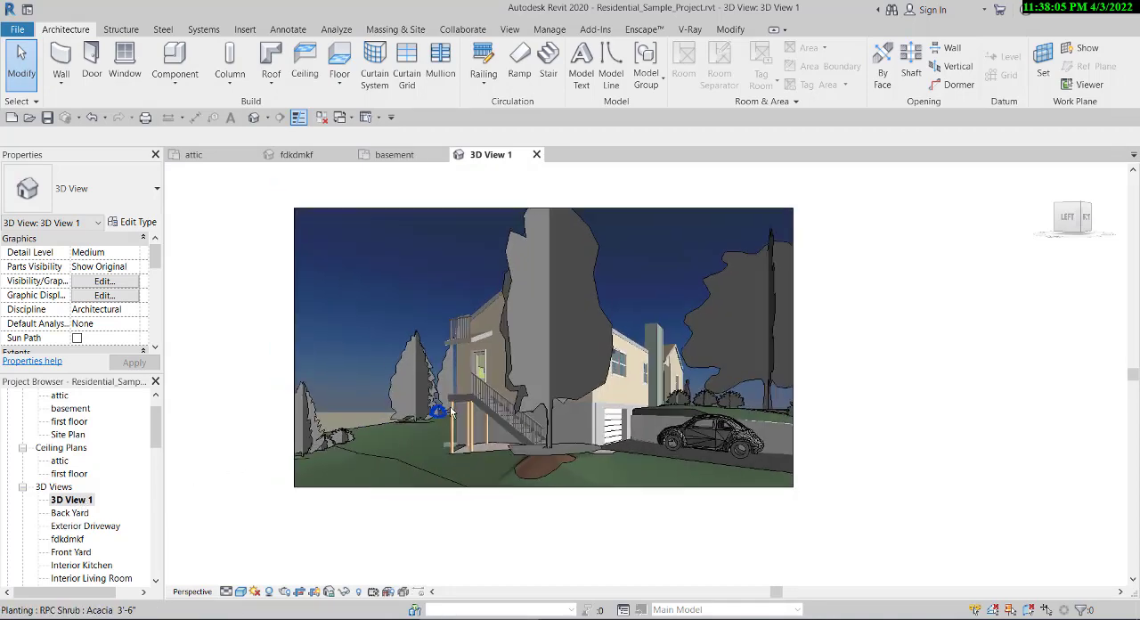
- Enable the Section Box in the properties of 3D View 1
scroll(447, 405, "down", 2)
scroll(318, 426, "down", 2)
scroll(89, 300, "down", 3)
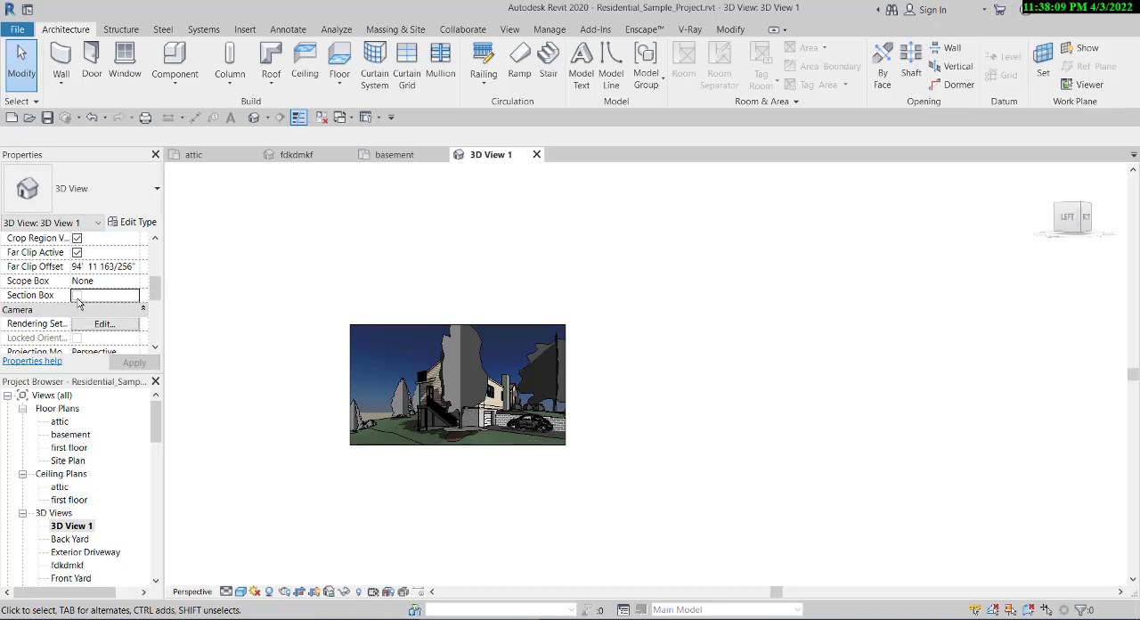
scroll(344, 349, "down", 2)
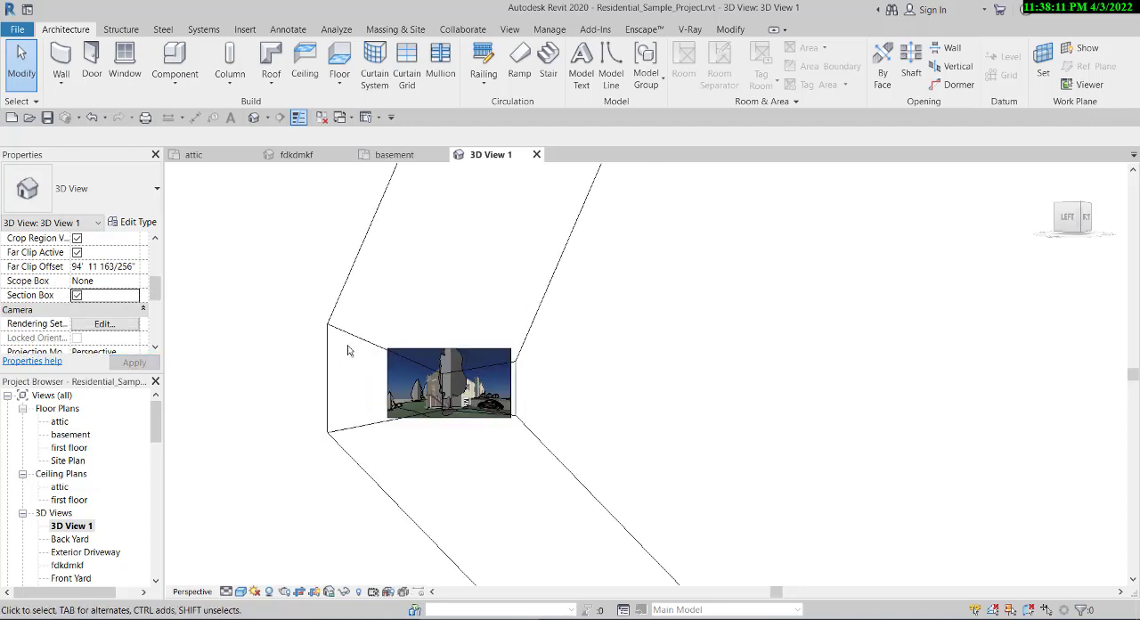
- Select the section box and, in the basement plan, pull its lower and left sides inward to cut through the house
left_click(332, 328)
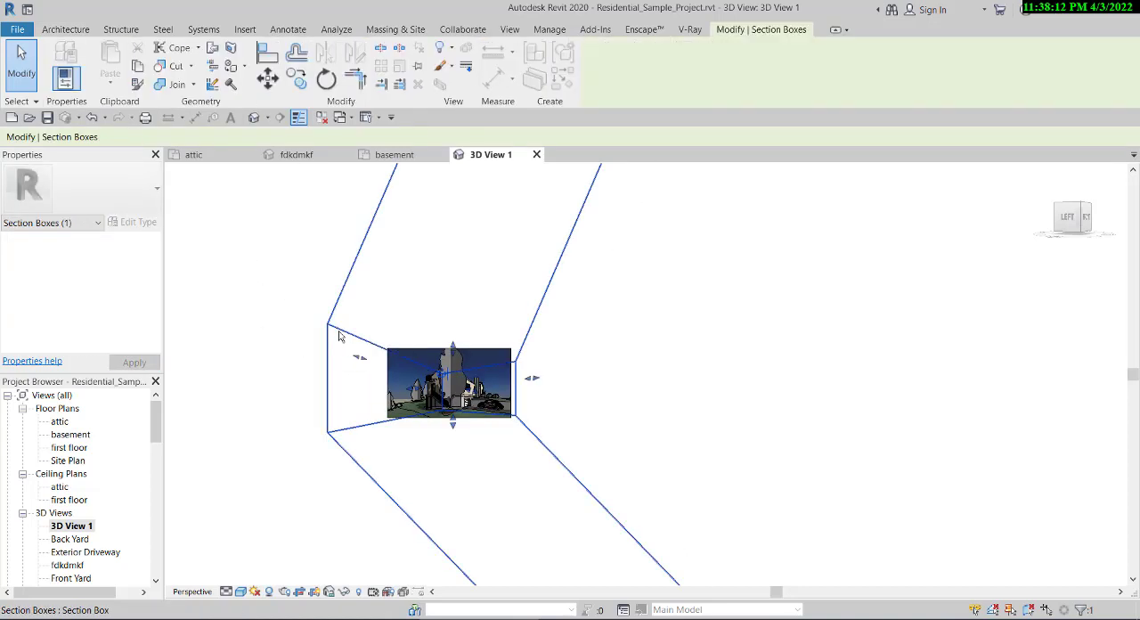
left_click(384, 159)
scroll(507, 351, "down", 2)
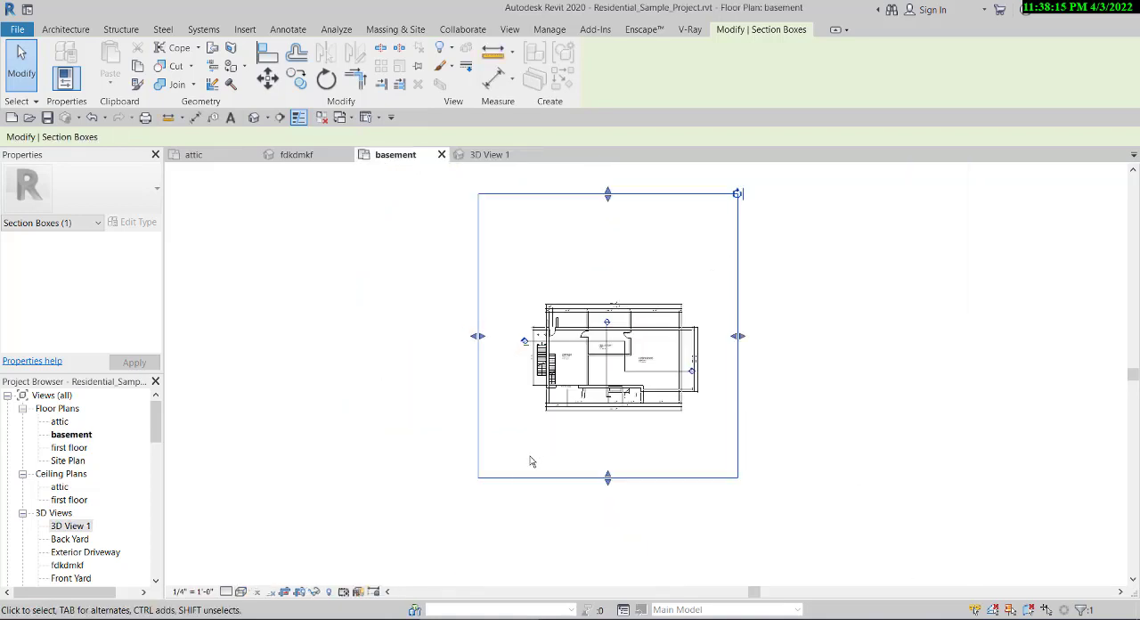
left_click_drag(601, 481, 605, 375)
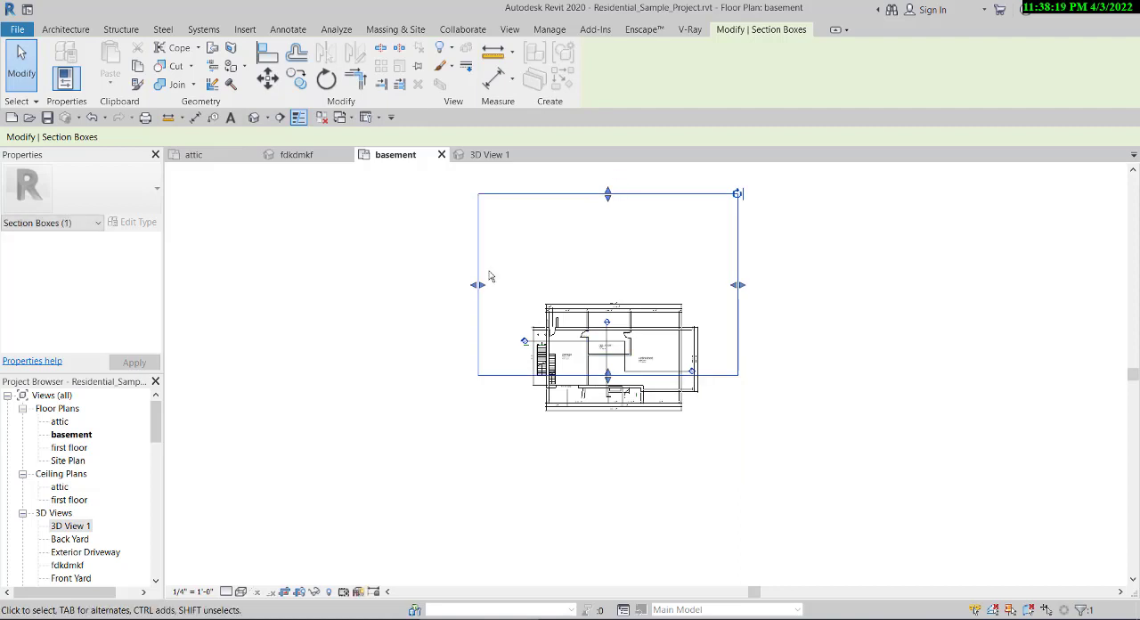
left_click_drag(481, 291, 554, 286)
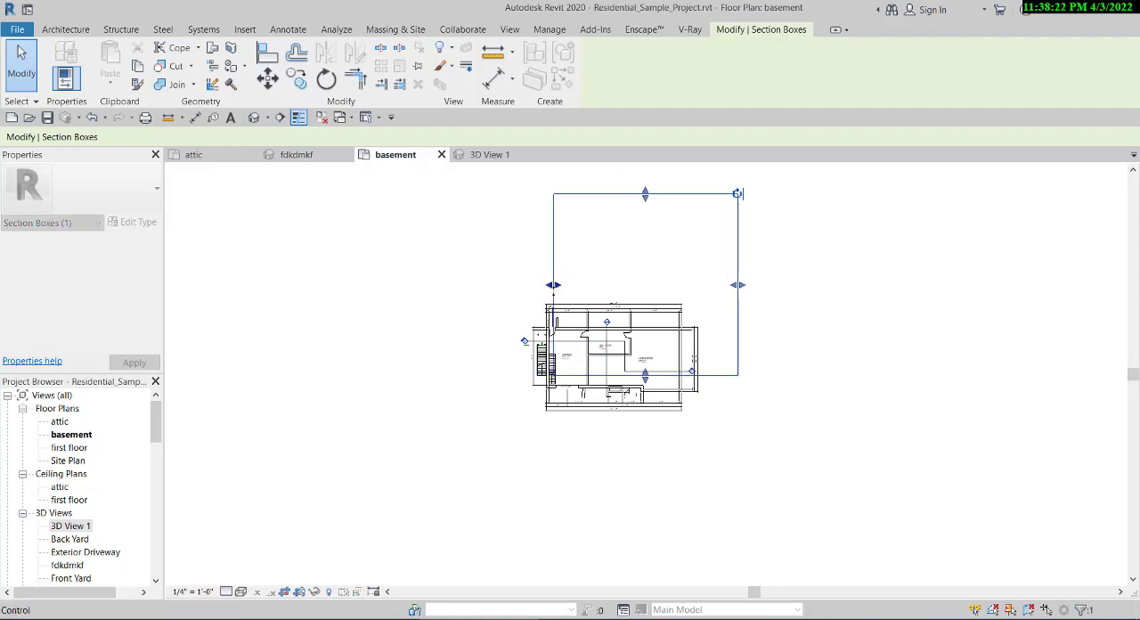
- Return to 3D View 1, deselect the section box and examine the cut house's rooms, staircase, basement and roof
left_click(489, 154)
scroll(498, 302, "up", 5)
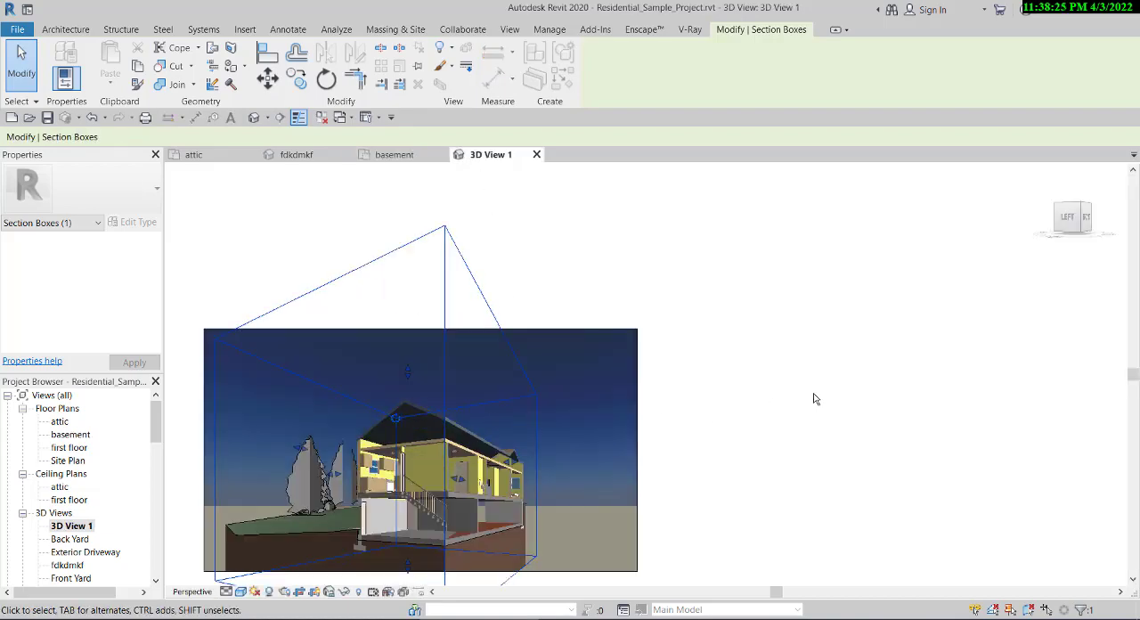
left_click(712, 447)
scroll(546, 203, "up", 6)
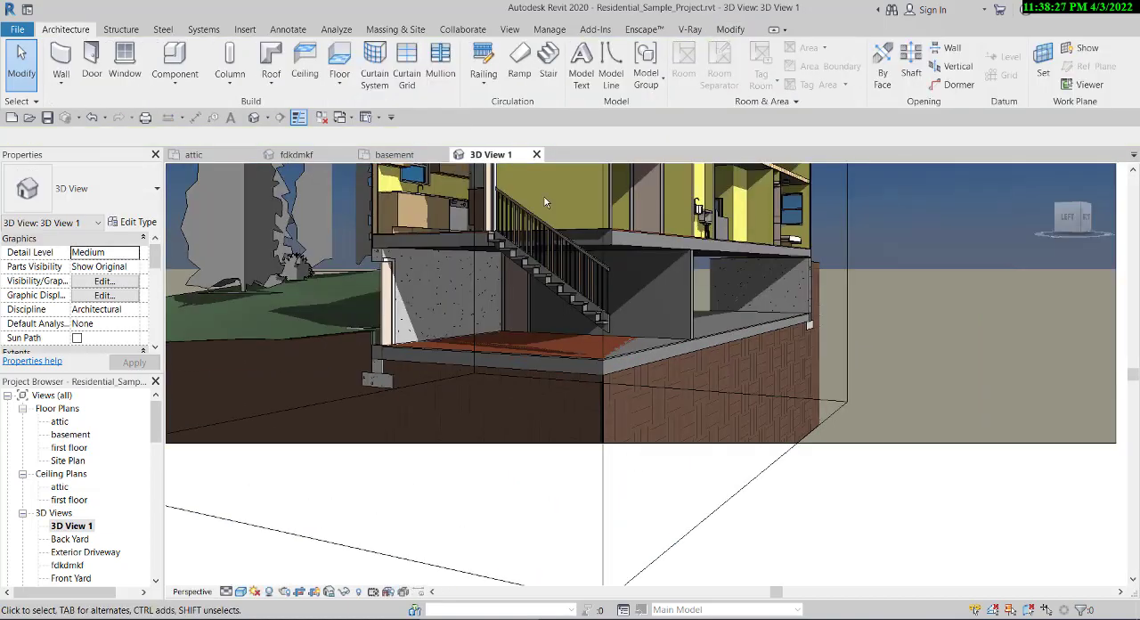
scroll(544, 200, "down", 3)
scroll(541, 189, "up", 3)
scroll(591, 273, "down", 3)
scroll(617, 245, "up", 4)
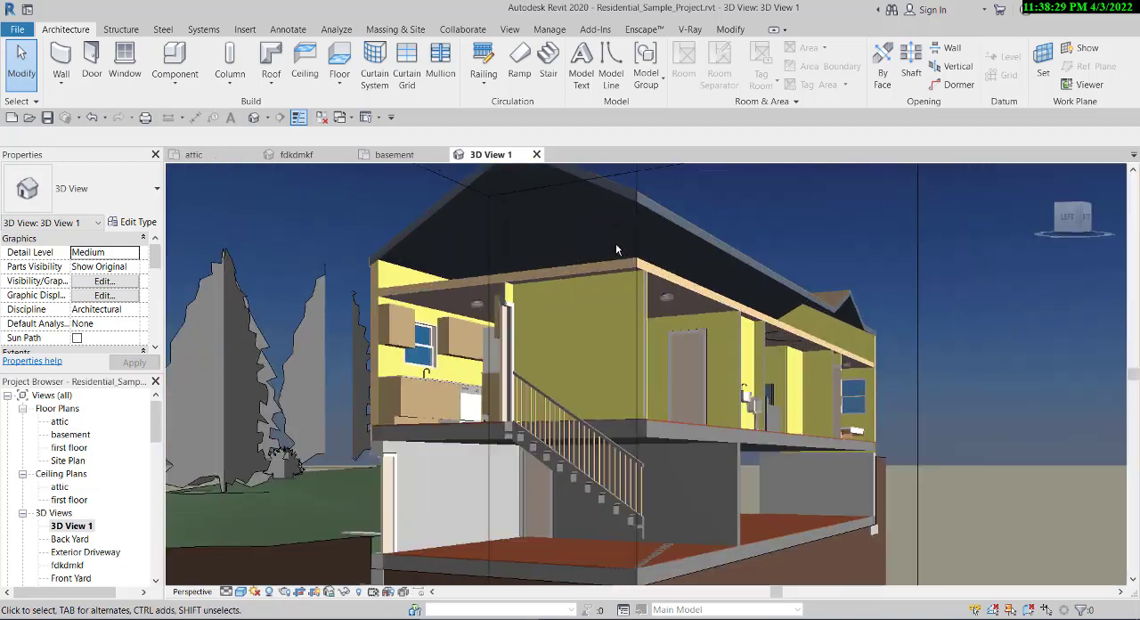
scroll(623, 242, "down", 4)
scroll(636, 272, "up", 3)
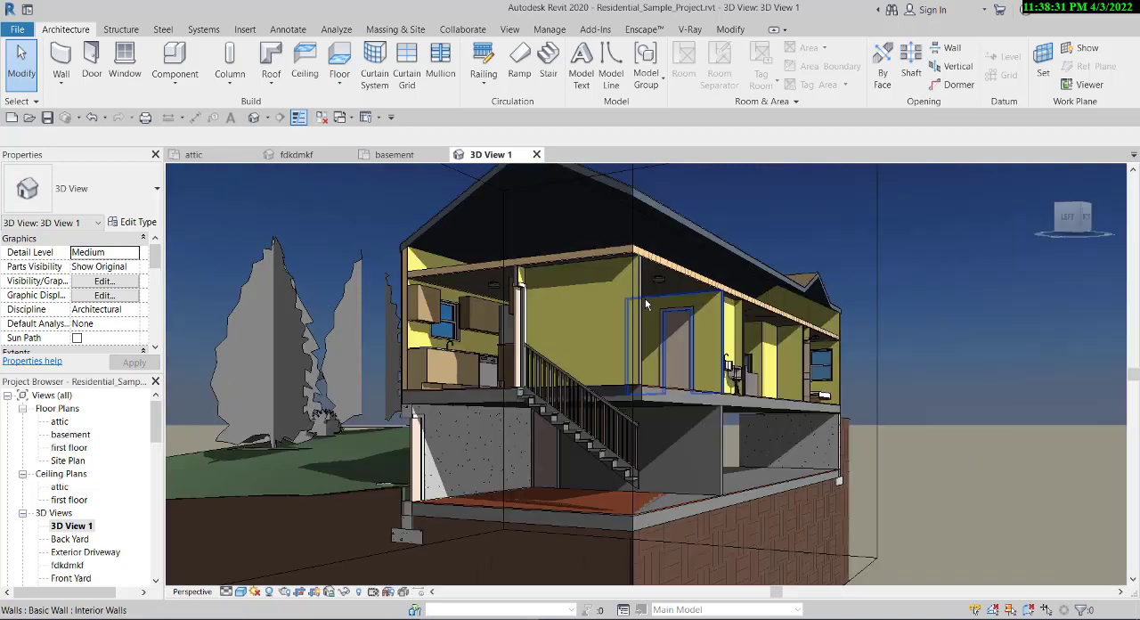
scroll(646, 304, "down", 3)
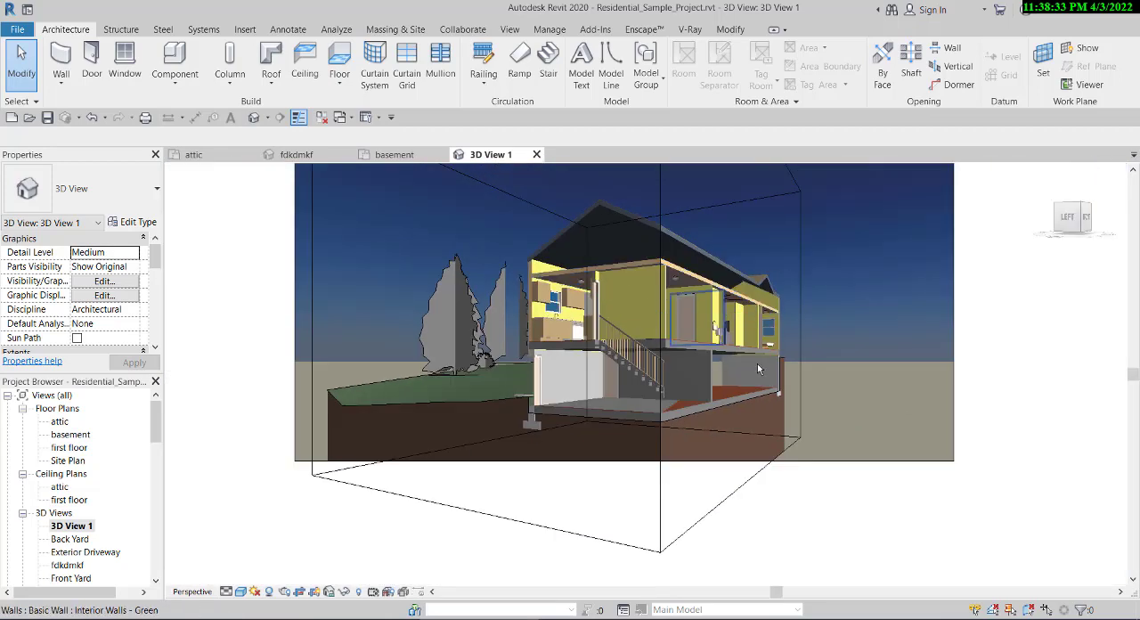
scroll(677, 373, "up", 2)
scroll(705, 455, "down", 4)
scroll(704, 449, "up", 5)
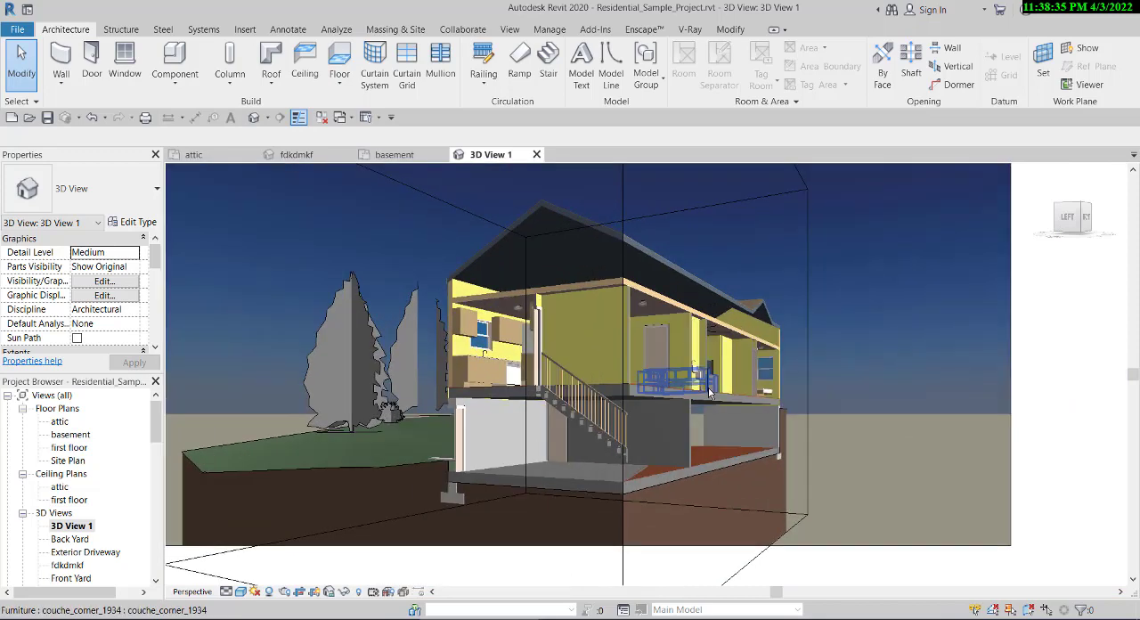
scroll(639, 338, "down", 3)
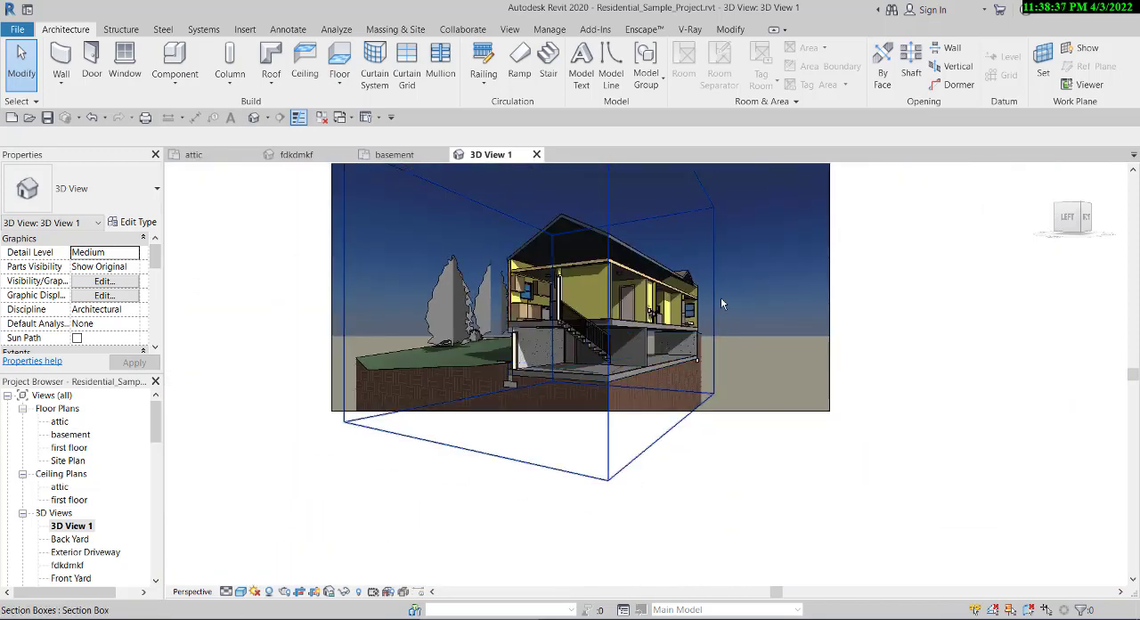
scroll(728, 262, "up", 1)
scroll(742, 445, "down", 1)
scroll(649, 287, "up", 1)
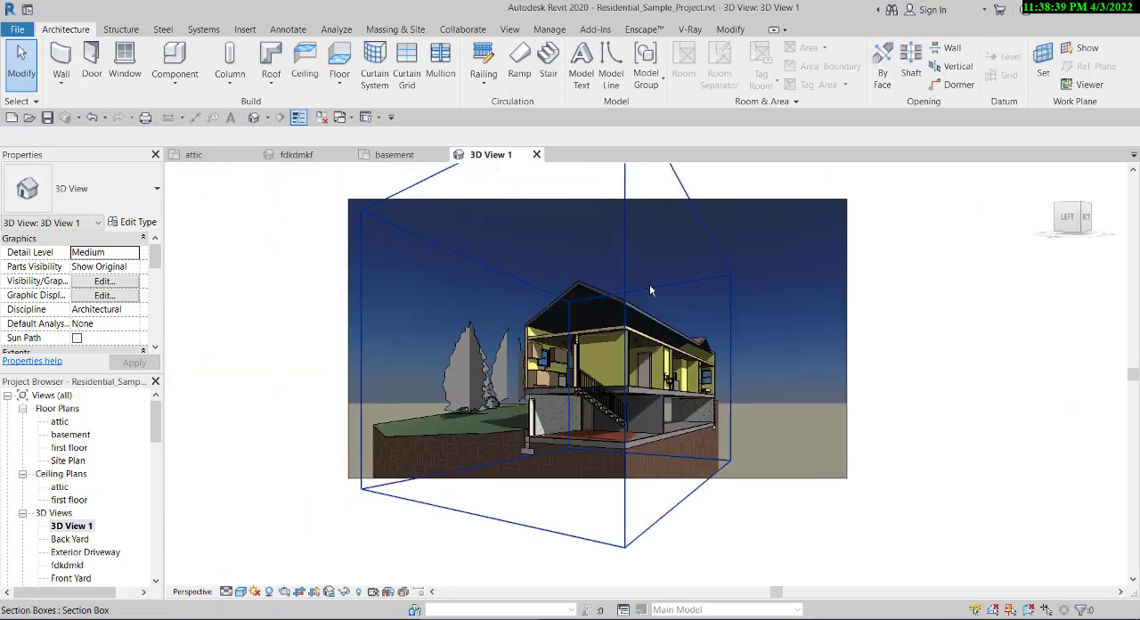
scroll(447, 337, "down", 2)
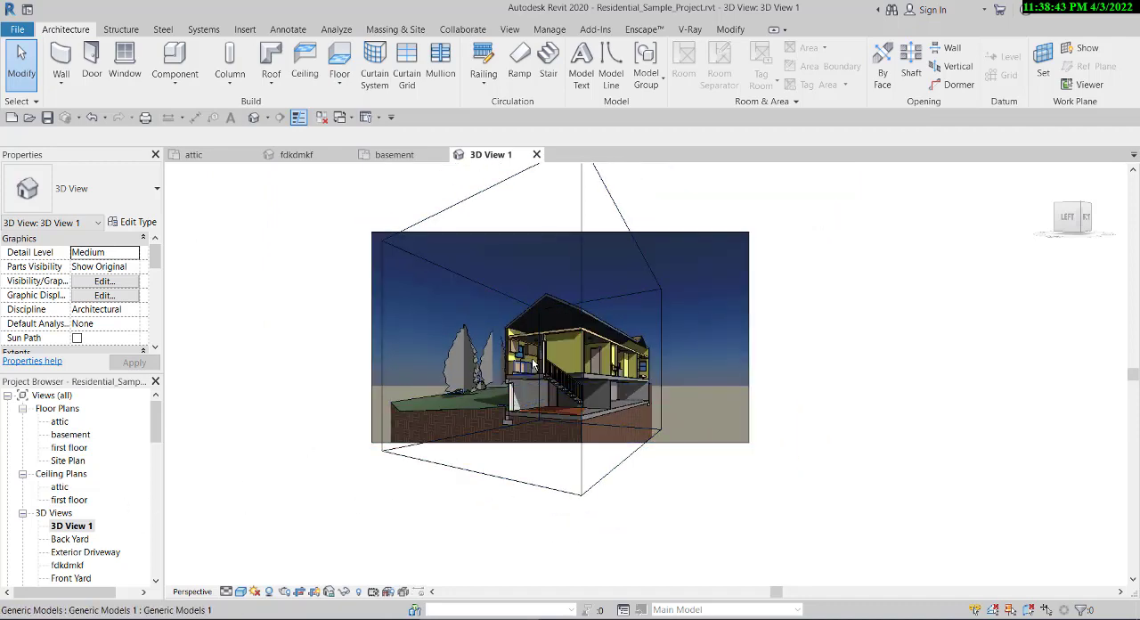
scroll(570, 347, "up", 2)
scroll(572, 350, "down", 2)
scroll(571, 350, "up", 2)
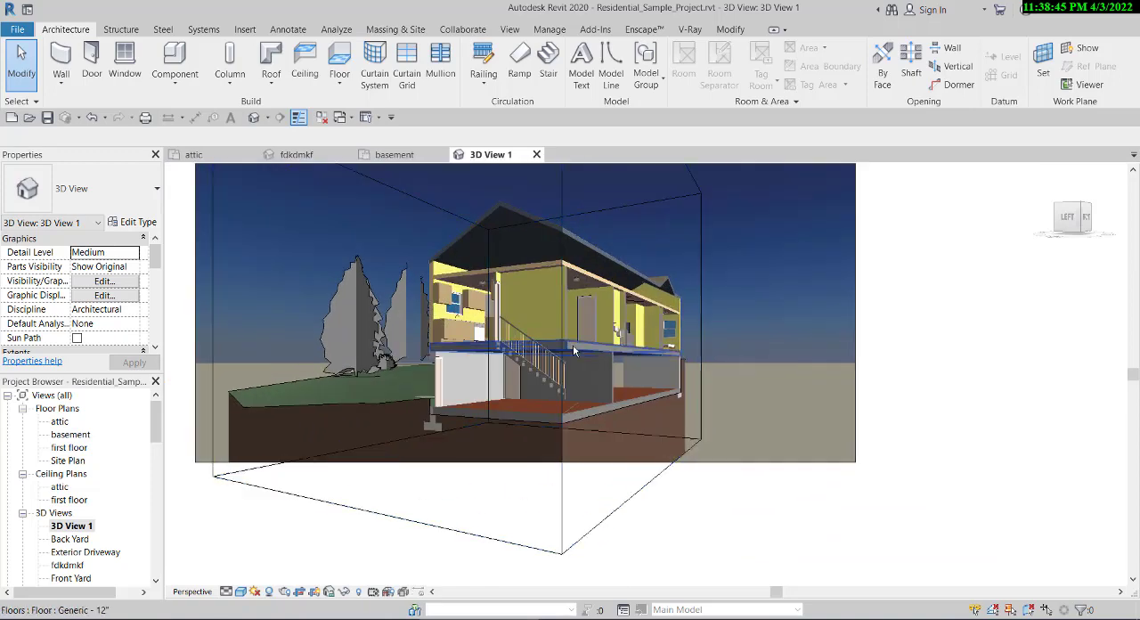
scroll(570, 342, "down", 2)
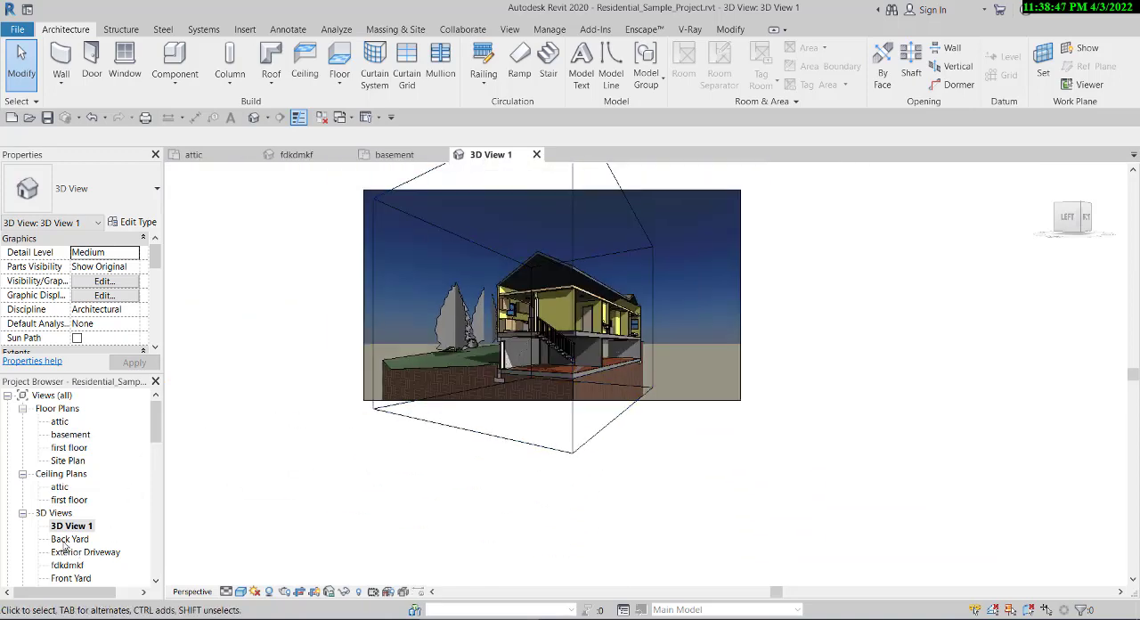
- Compare 3D View 1 with the Back Yard and fdkdmkf views, ending back in 3D View 1
double_click(67, 539)
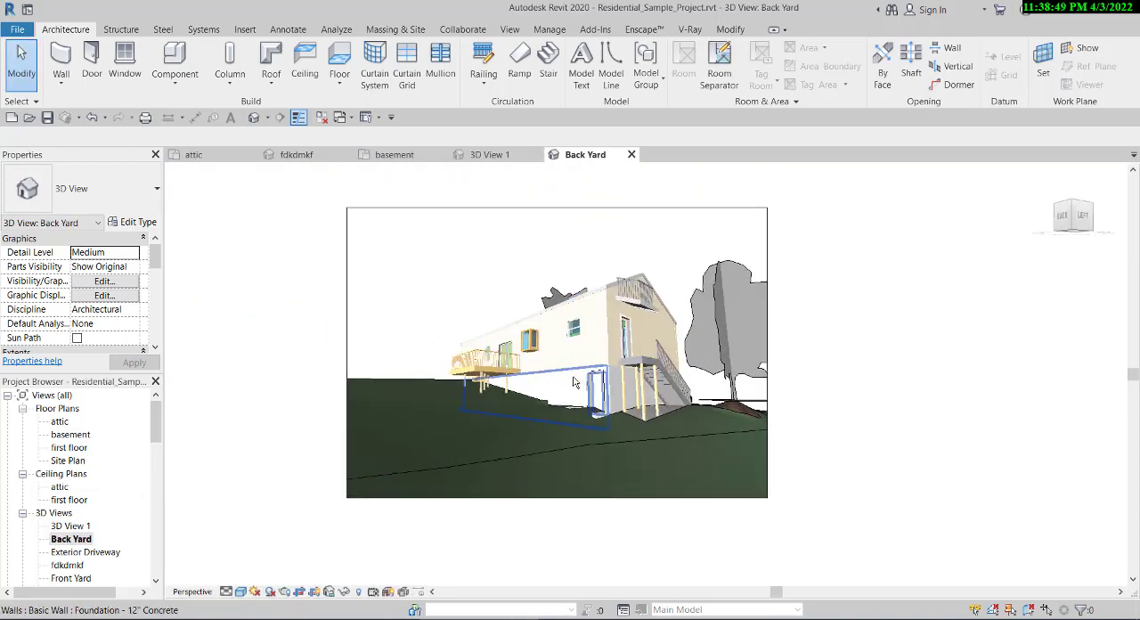
double_click(64, 526)
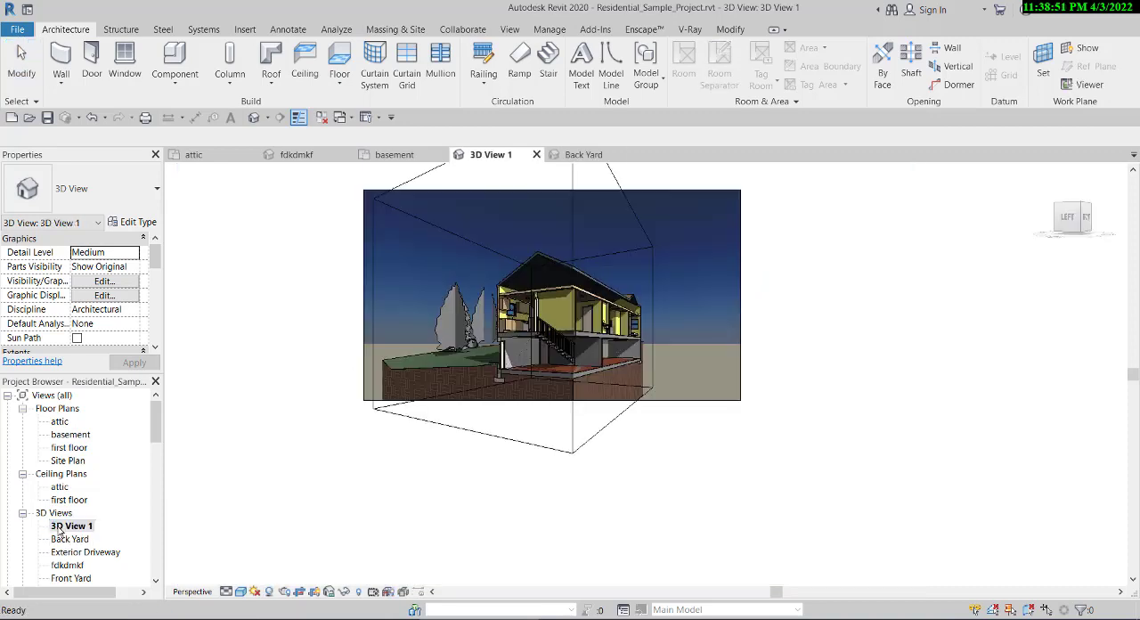
scroll(69, 557, "down", 1)
double_click(67, 538)
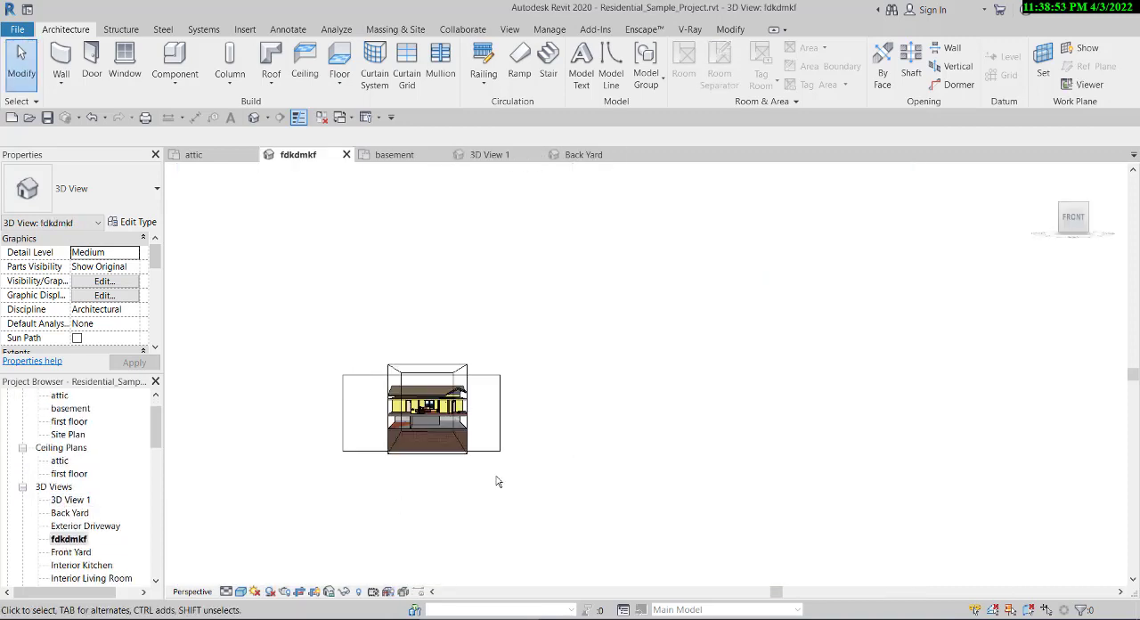
double_click(69, 500)
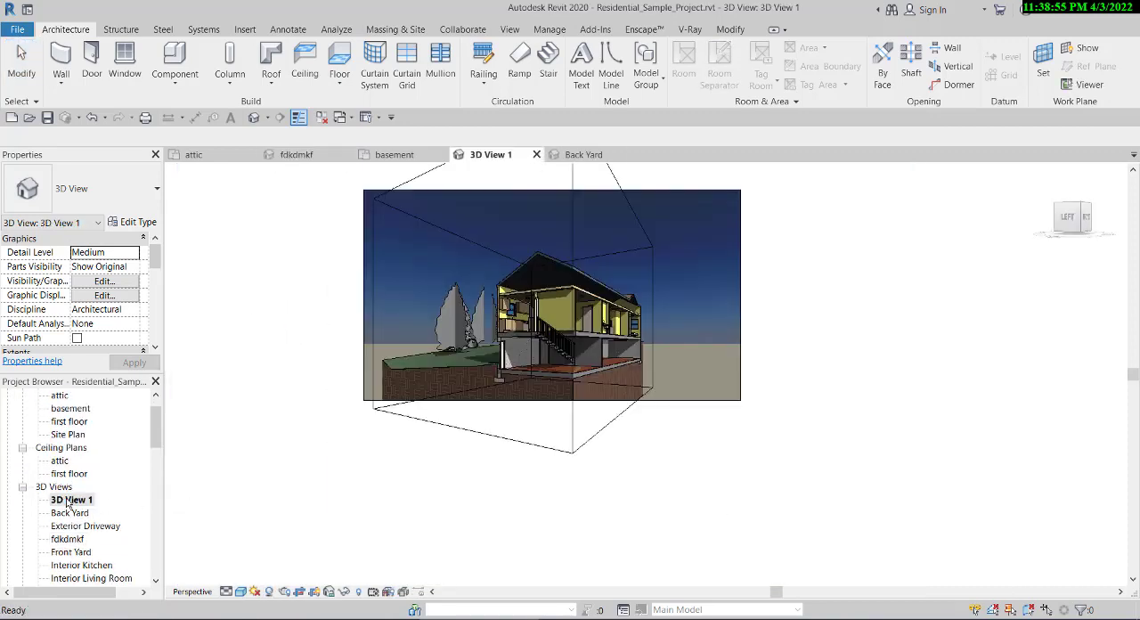
- Rename 3D View 1 as rreroir
left_click(336, 502)
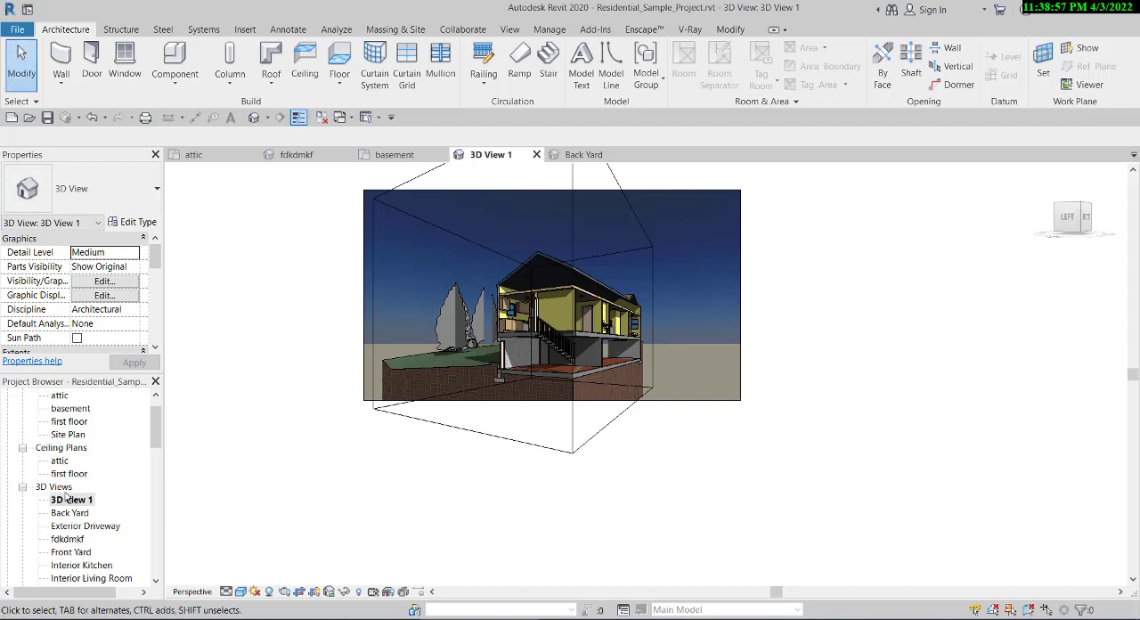
right_click(66, 496)
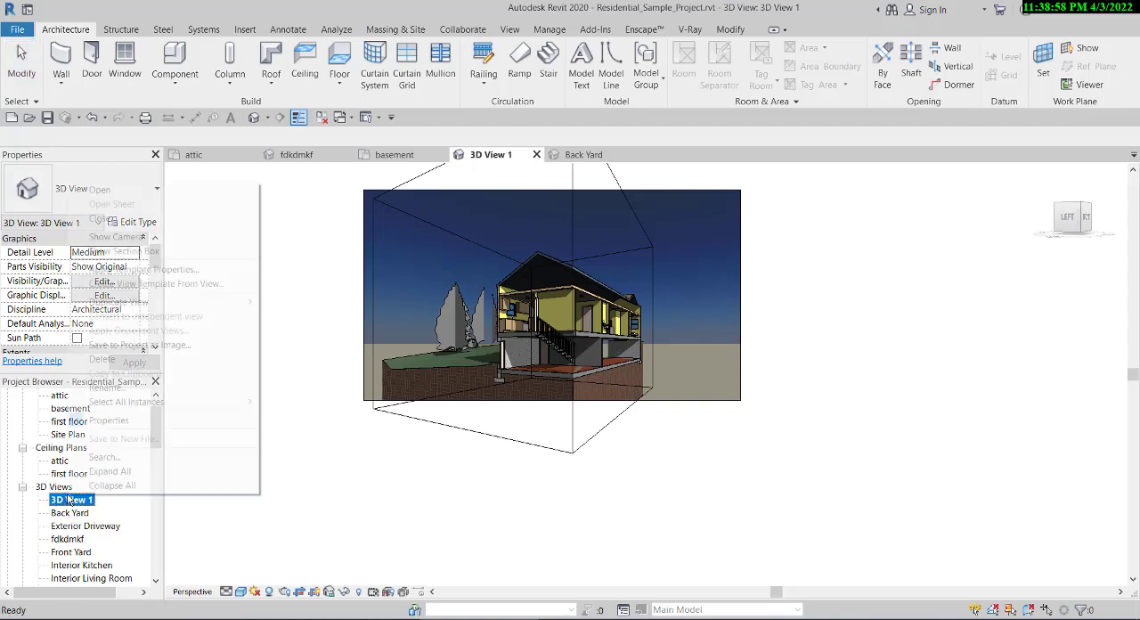
left_click(167, 387)
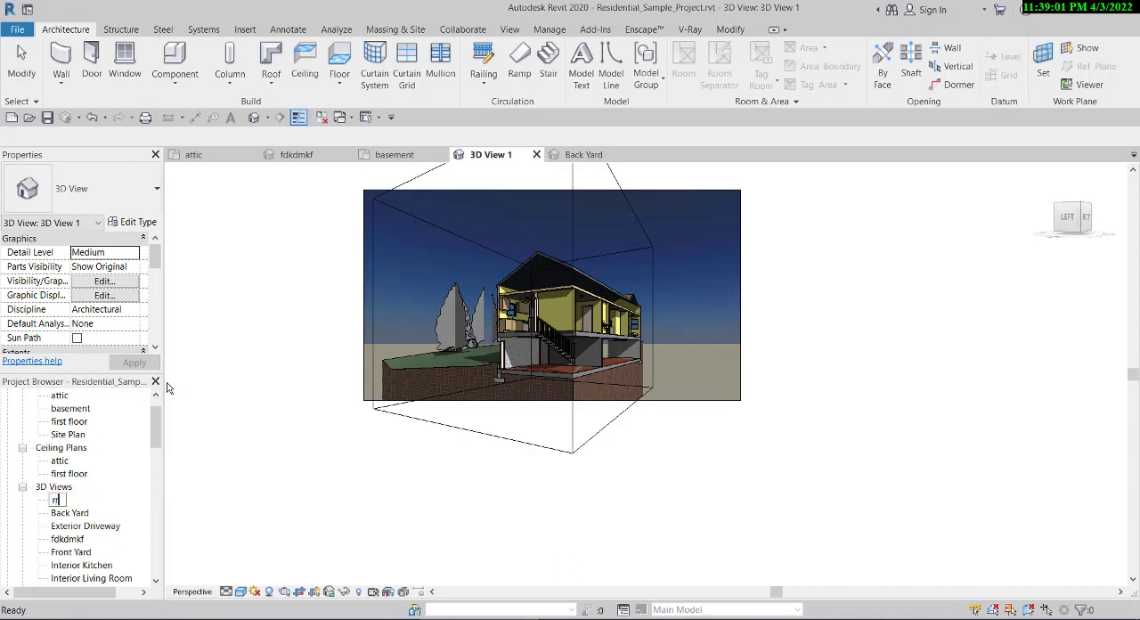
key("Return")
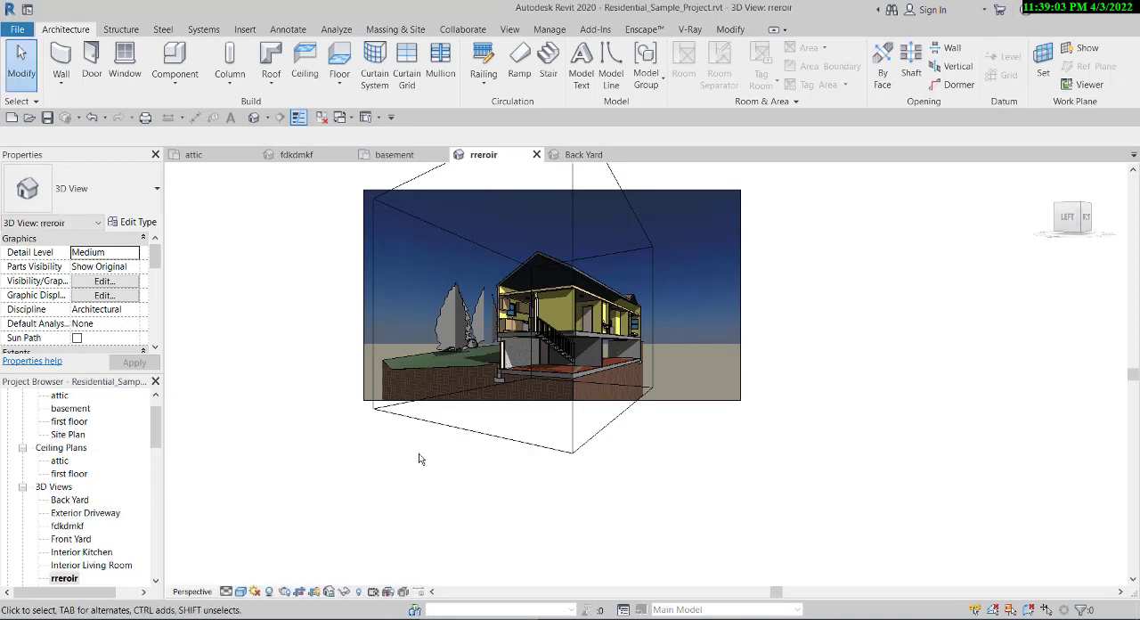
- Open sheet A-1 - Cover Sheet and place the fdkdmkf 3D view in the empty area below the house picture
left_click_drag(156, 420, 155, 518)
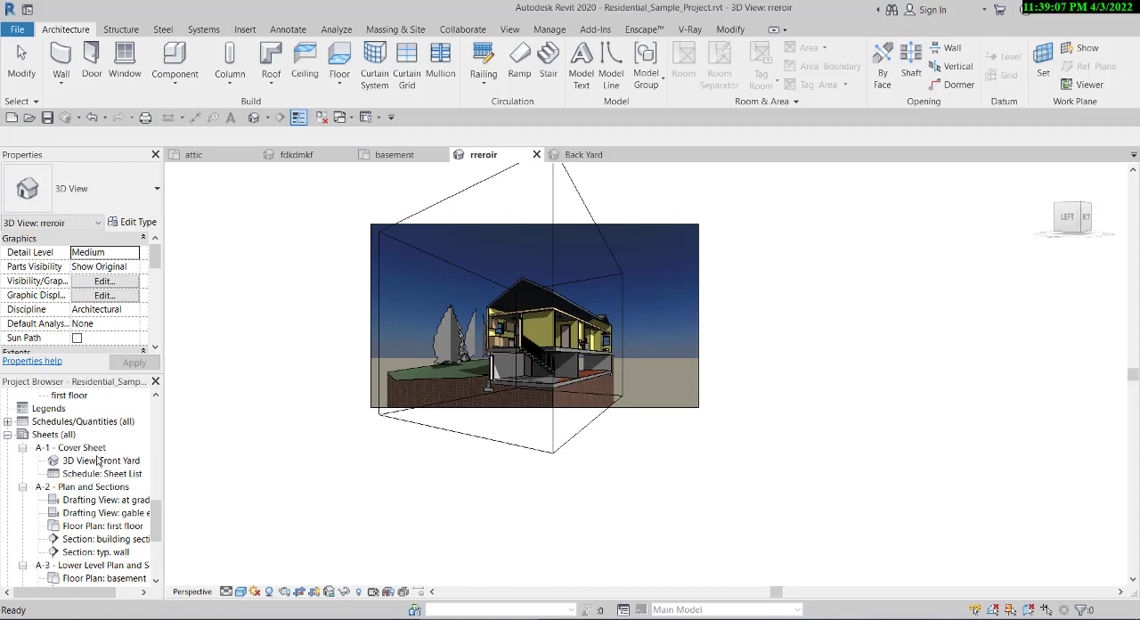
double_click(82, 447)
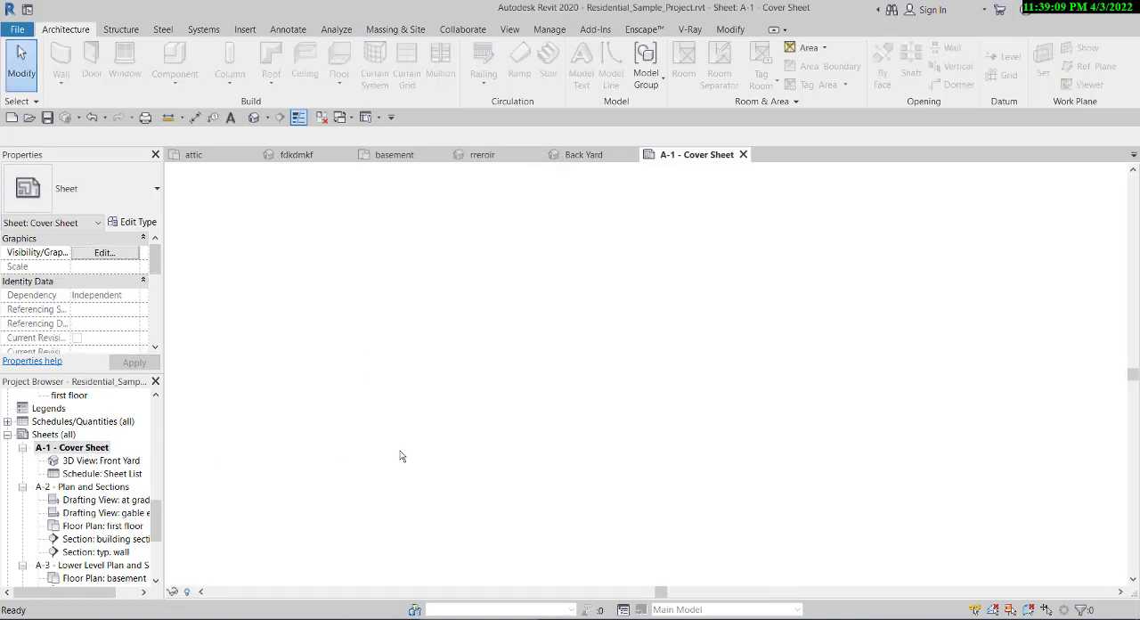
left_click_drag(156, 521, 154, 447)
scroll(72, 432, "up", 1)
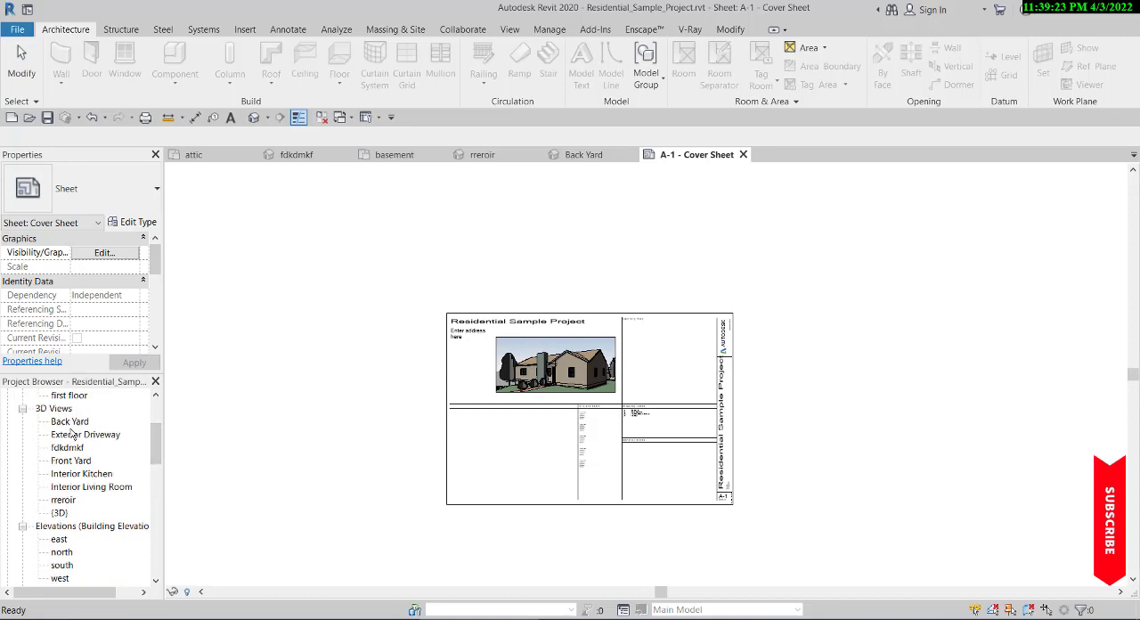
left_click(71, 448)
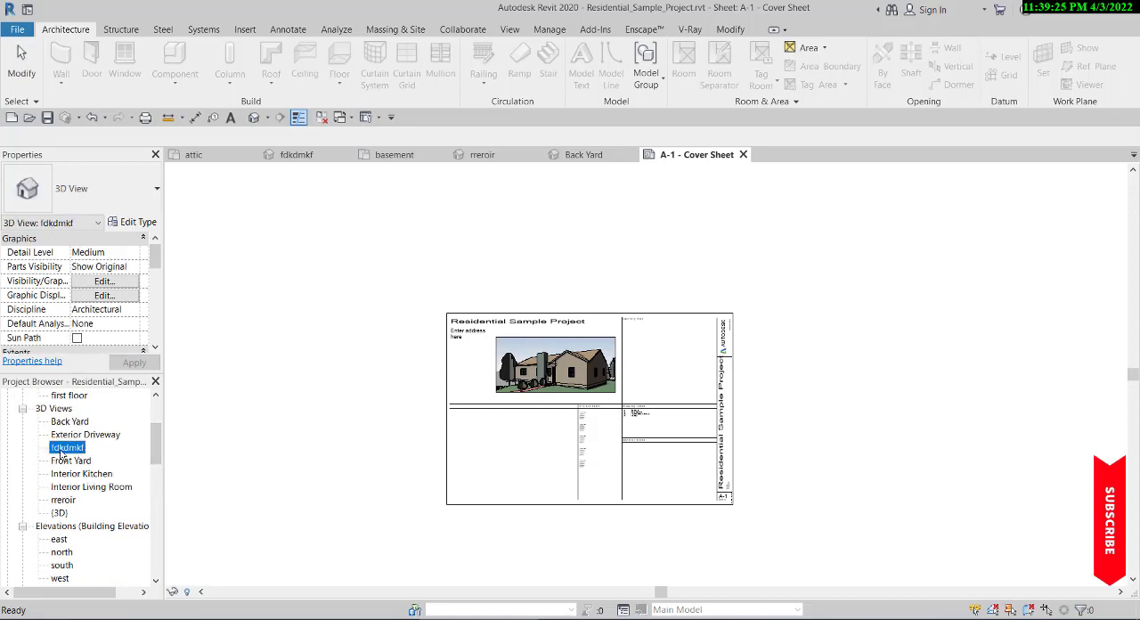
left_click(506, 470)
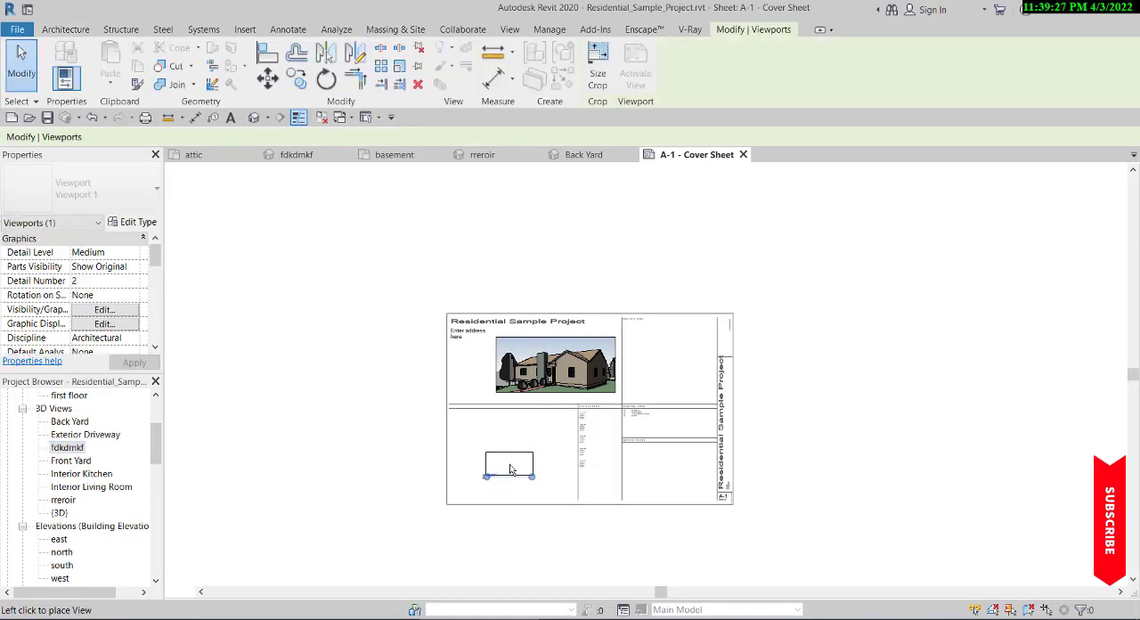
- Activate the fdkdmkf viewport on the cover sheet, examine the cut house's interior, and deactivate it to return to the whole sheet
scroll(513, 464, "up", 3)
double_click(514, 464)
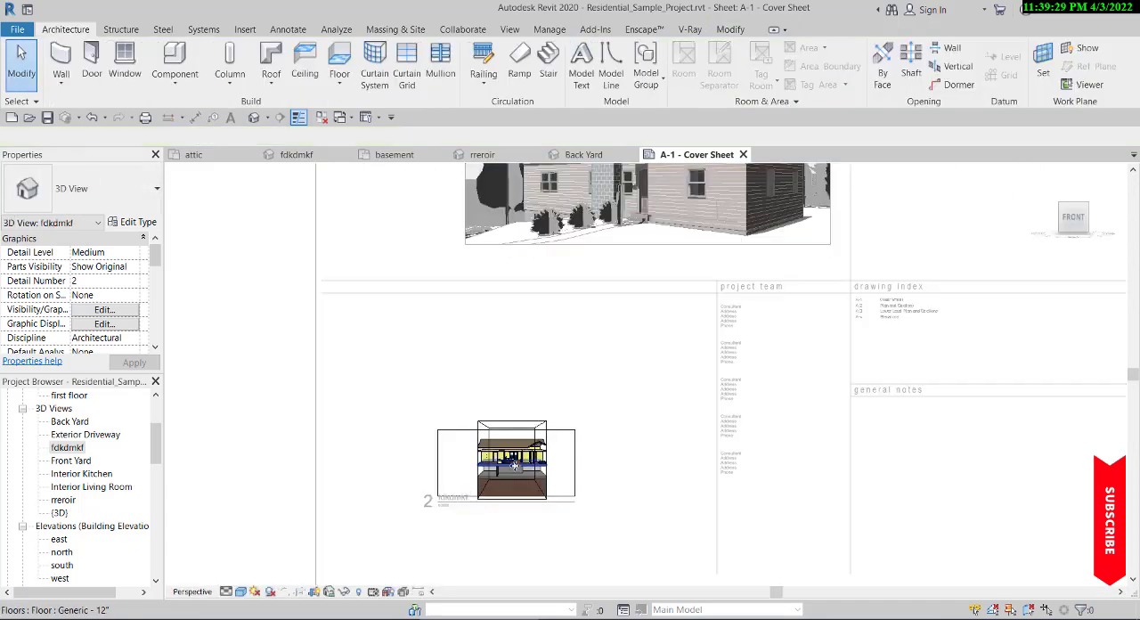
scroll(529, 512, "up", 5)
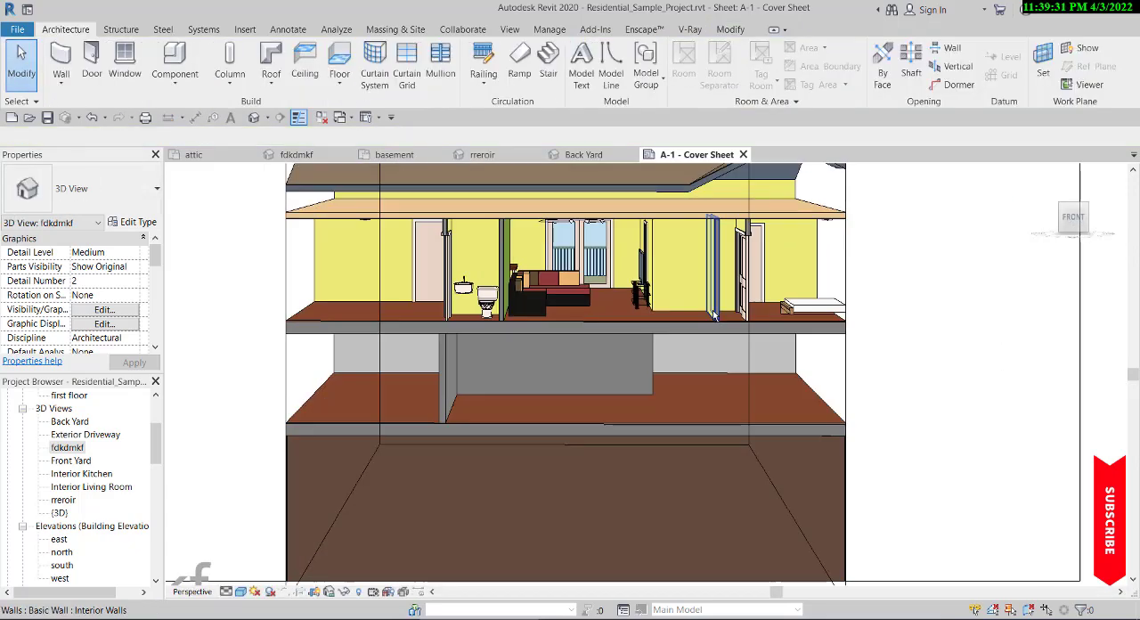
scroll(622, 453, "down", 5)
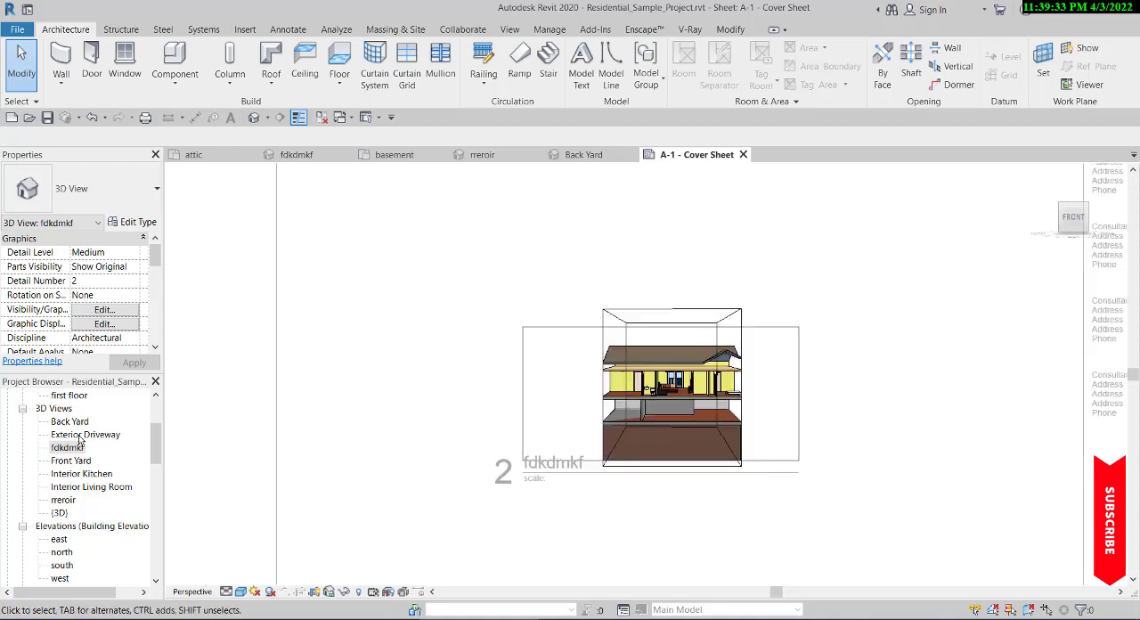
scroll(71, 446, "up", 3)
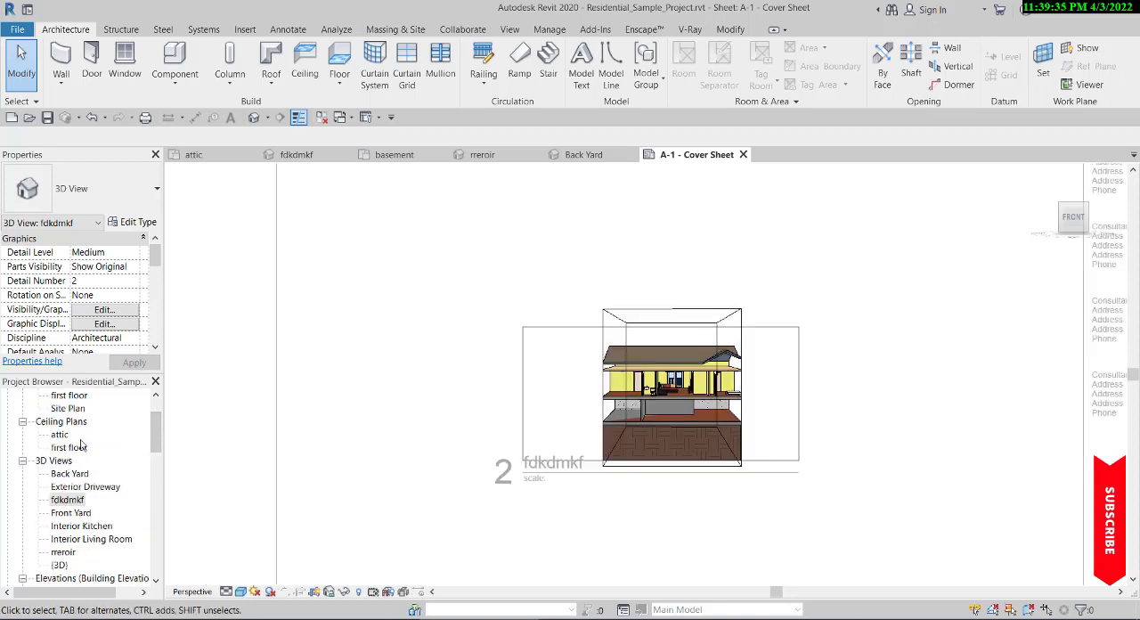
scroll(80, 445, "up", 2)
scroll(432, 389, "down", 4)
double_click(187, 444)
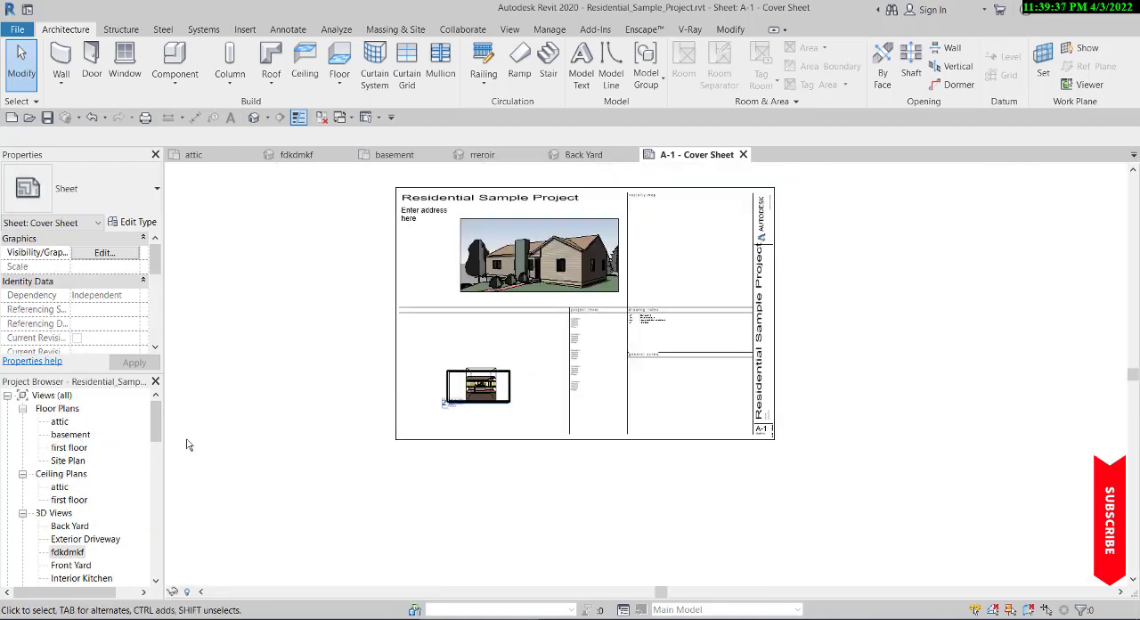
scroll(466, 393, "down", 2)
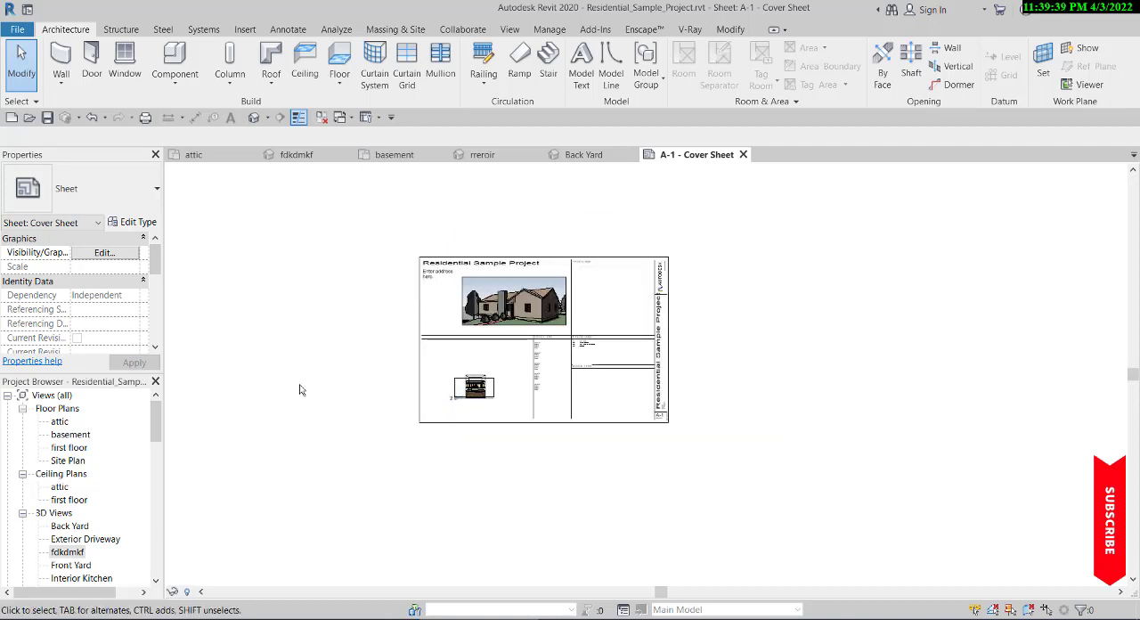